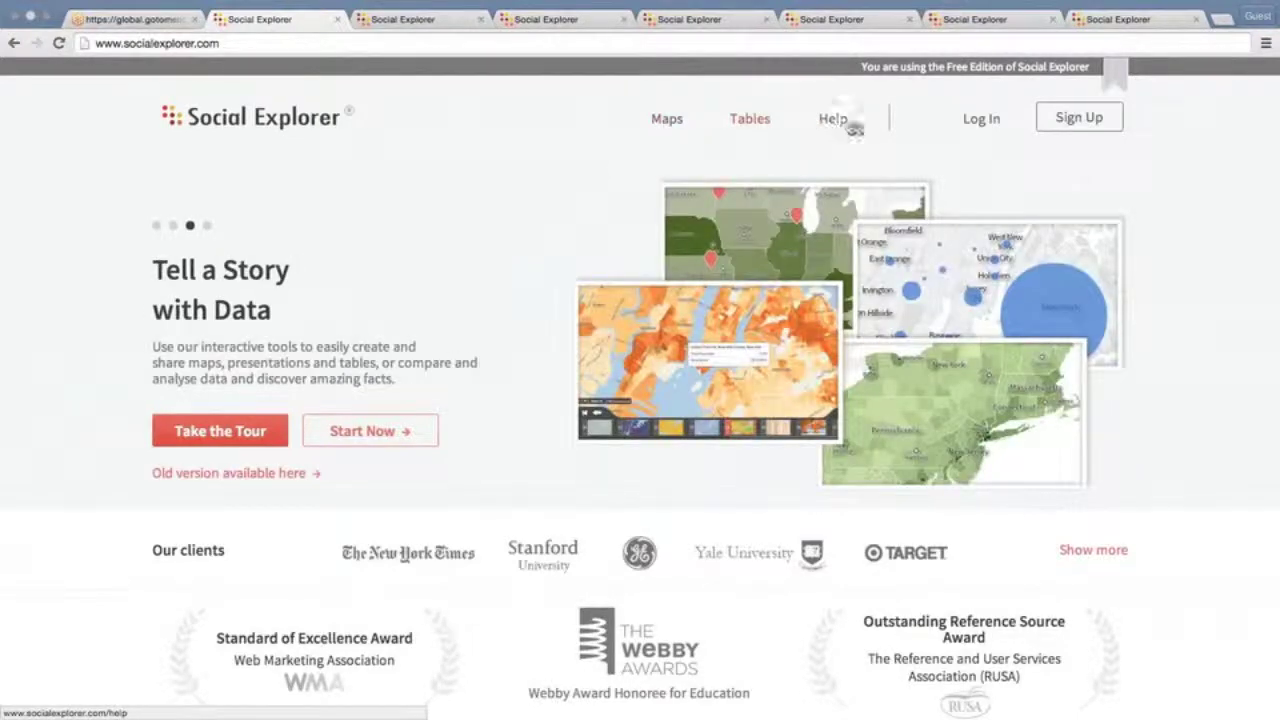
Log in to Social Explorer with the account e-mail and password
click(982, 121)
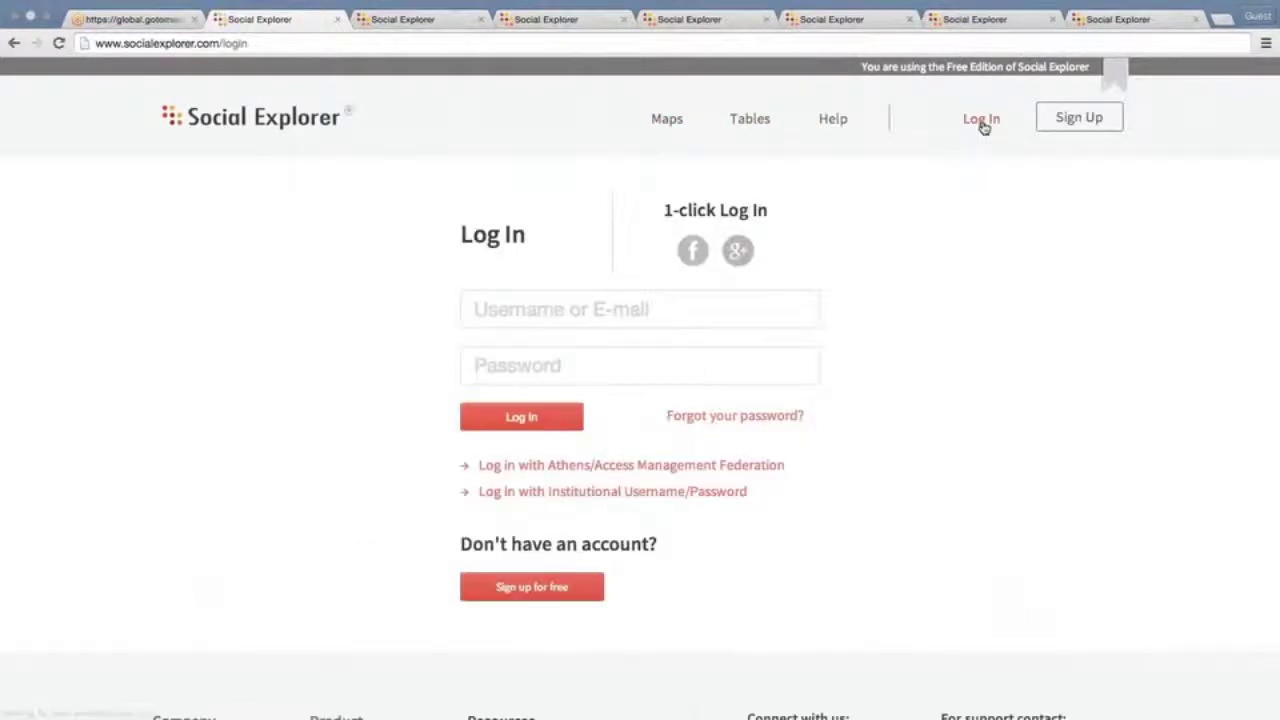
click(745, 303)
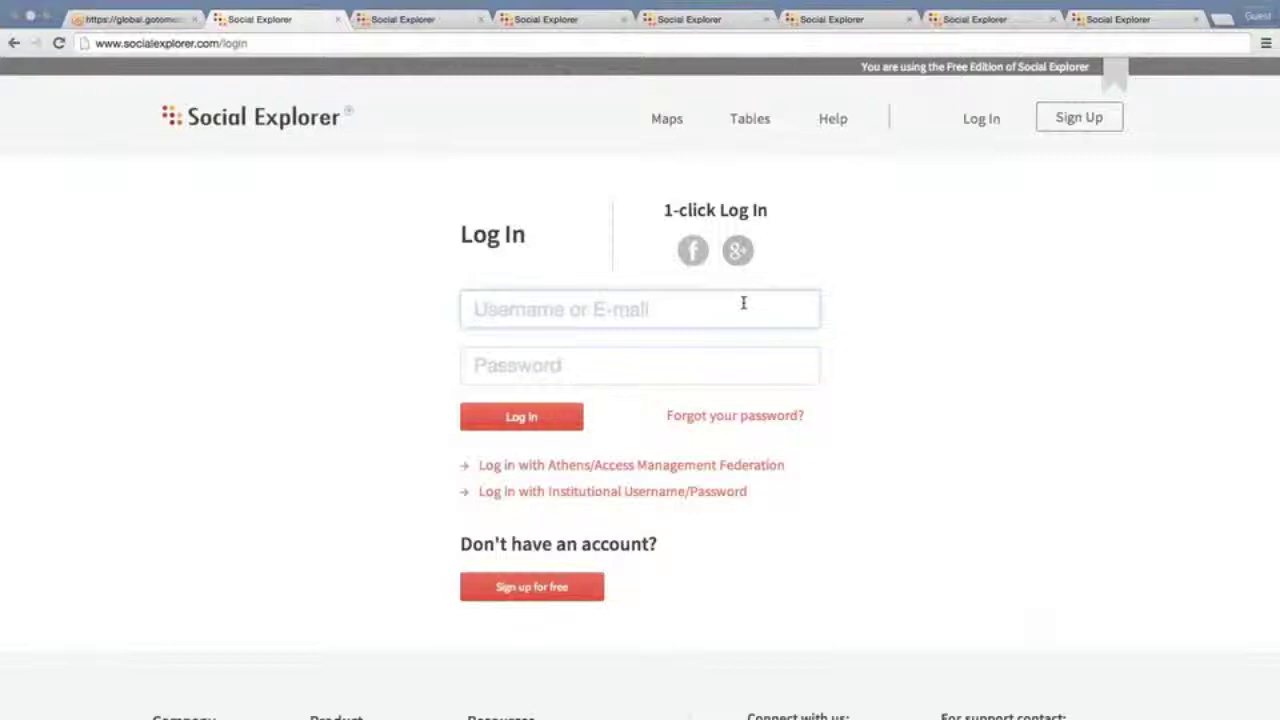
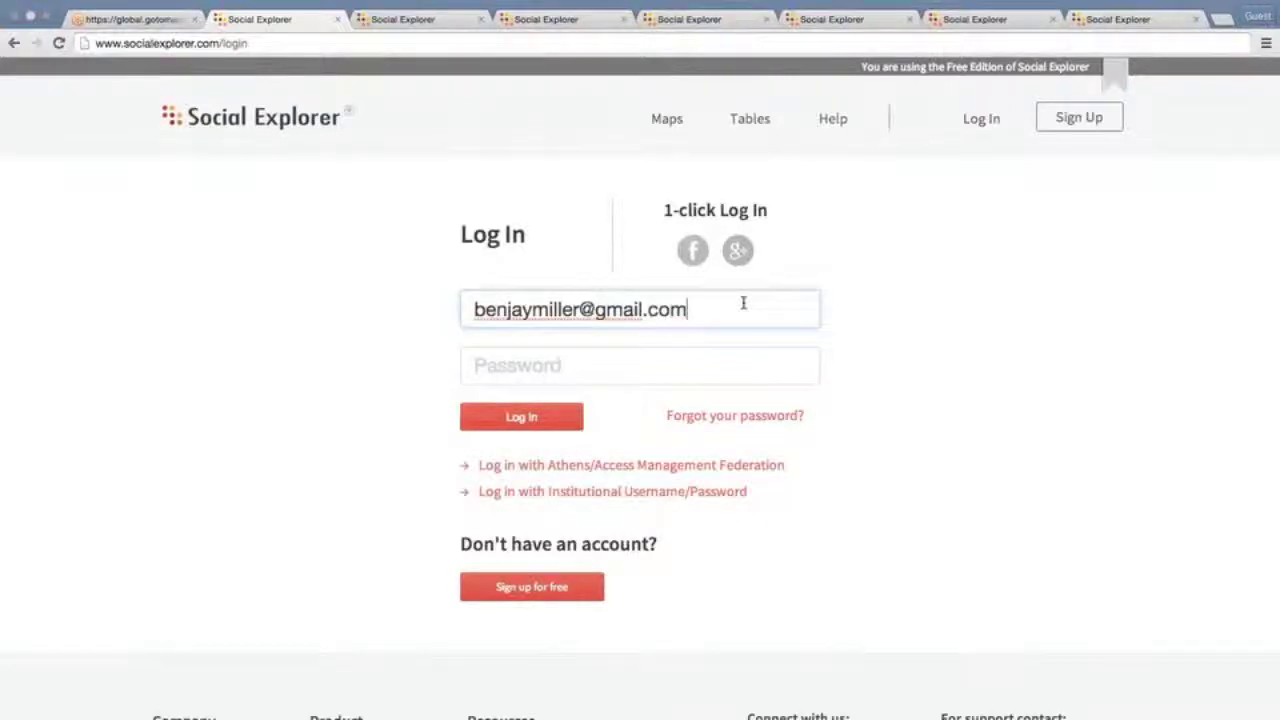
key(Tab)
text(****)
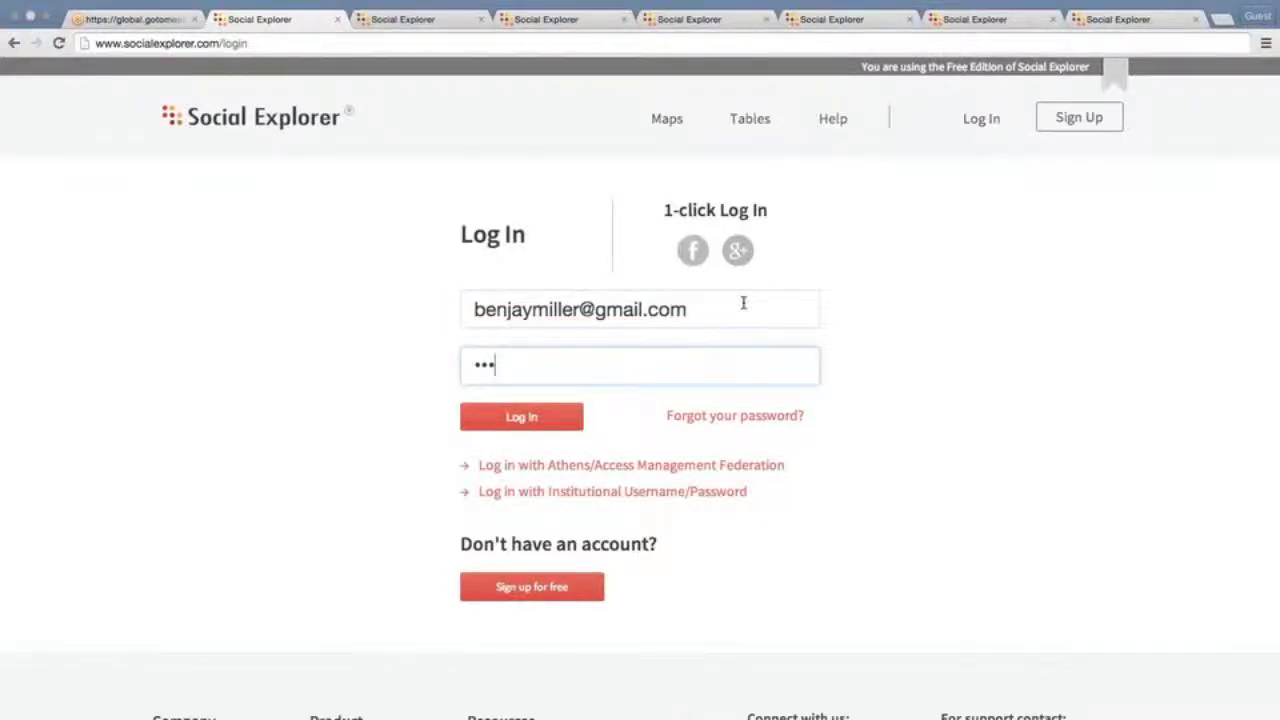
text(***)
click(537, 421)
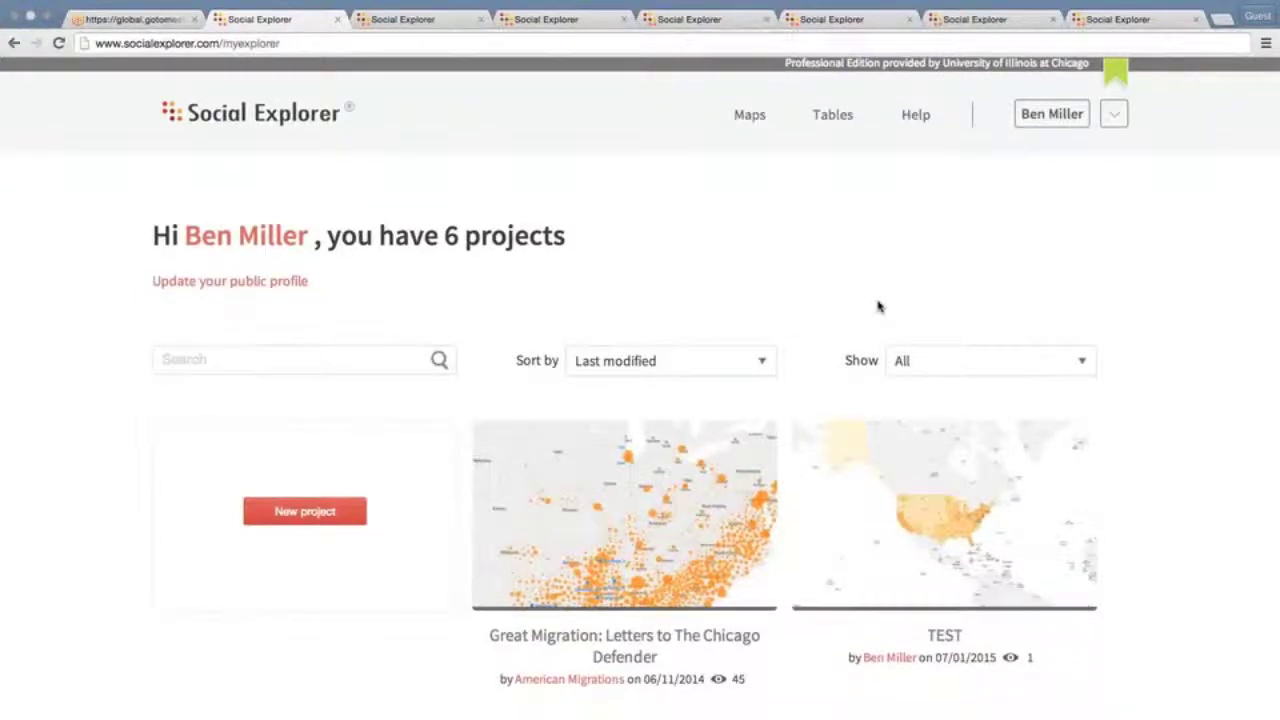
Scroll through the six saved project thumbnails on My Explorer and back to the top
scroll(879, 306, down, 1)
scroll(879, 306, down, 1)
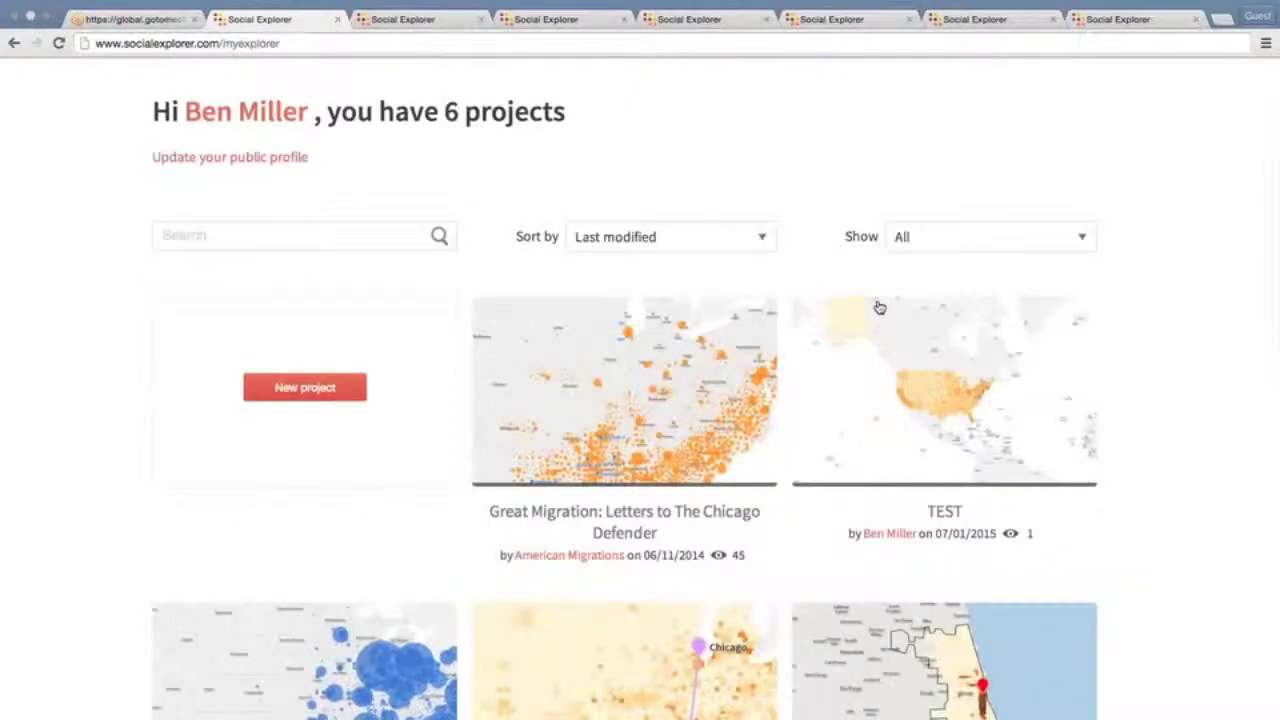
scroll(879, 306, down, 2)
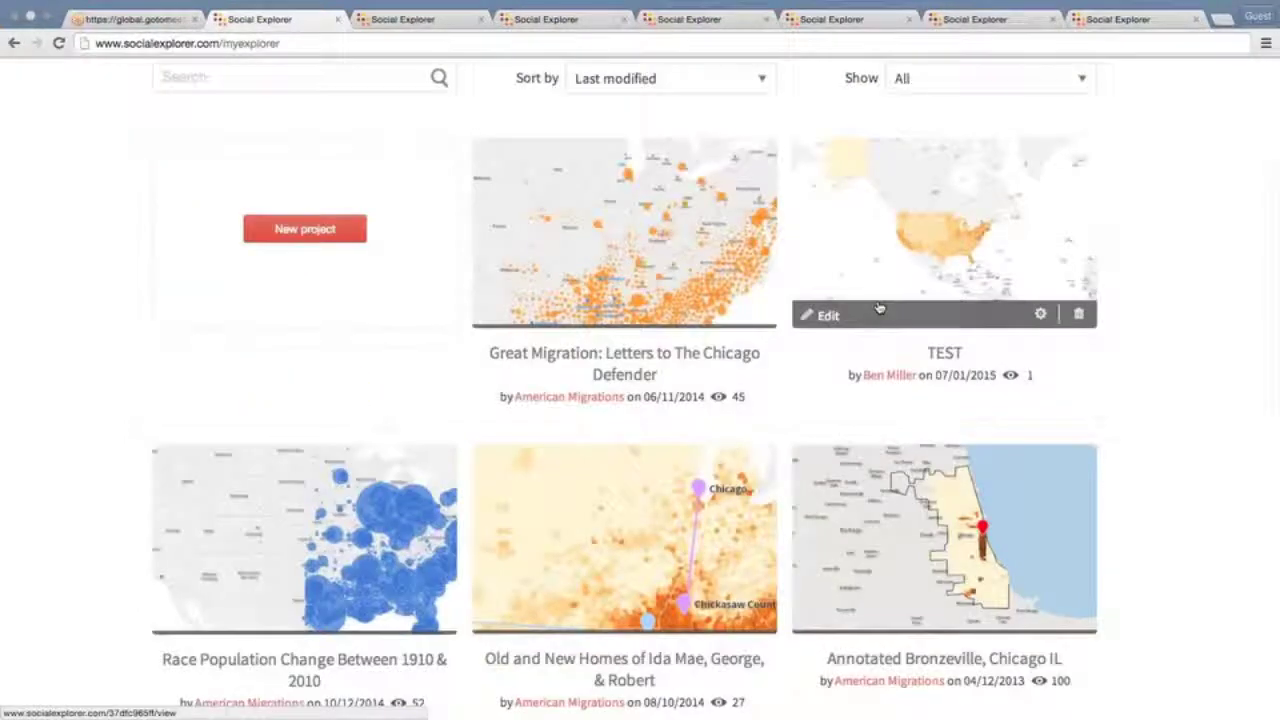
scroll(879, 306, down, 1)
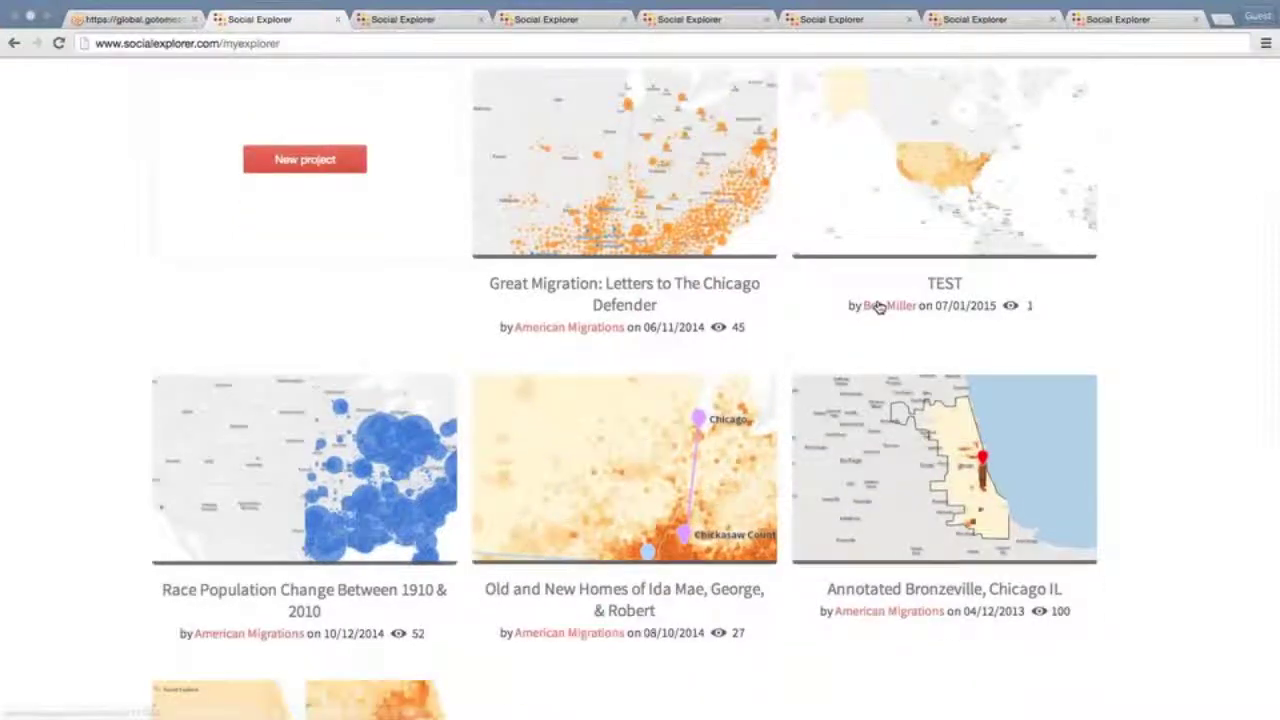
scroll(879, 306, down, 1)
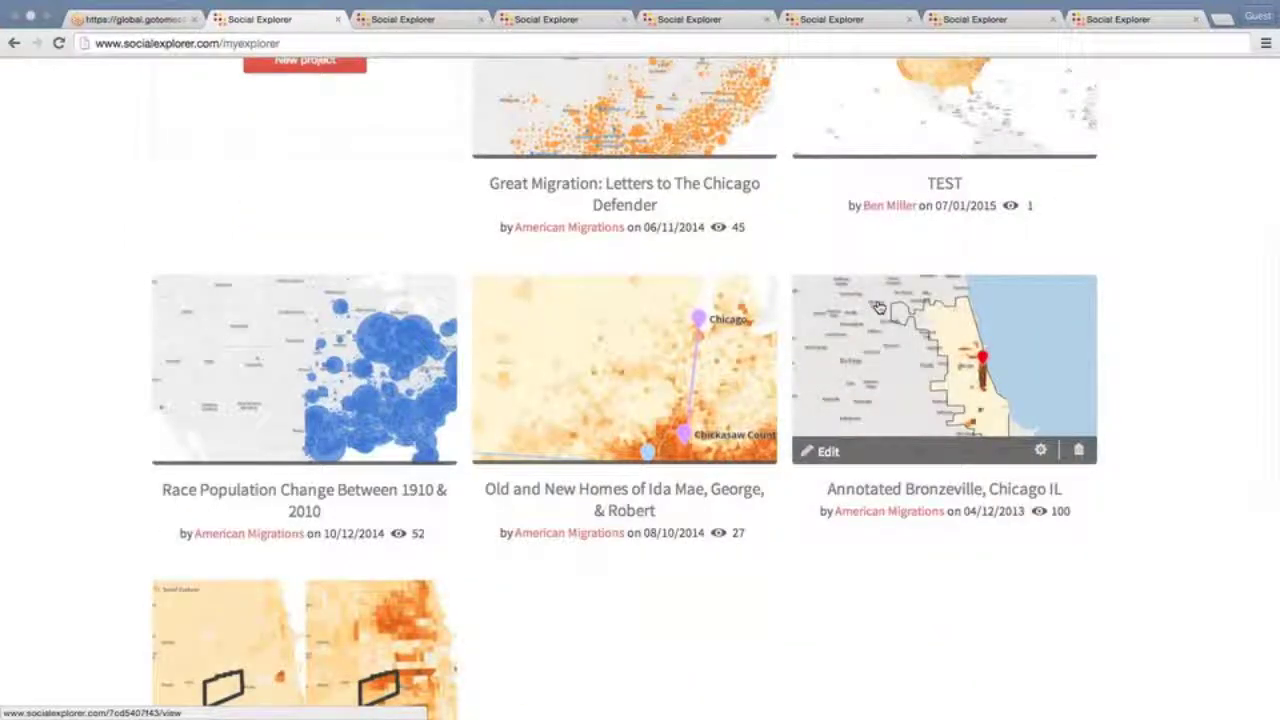
scroll(879, 306, down, 1)
scroll(879, 306, down, 1)
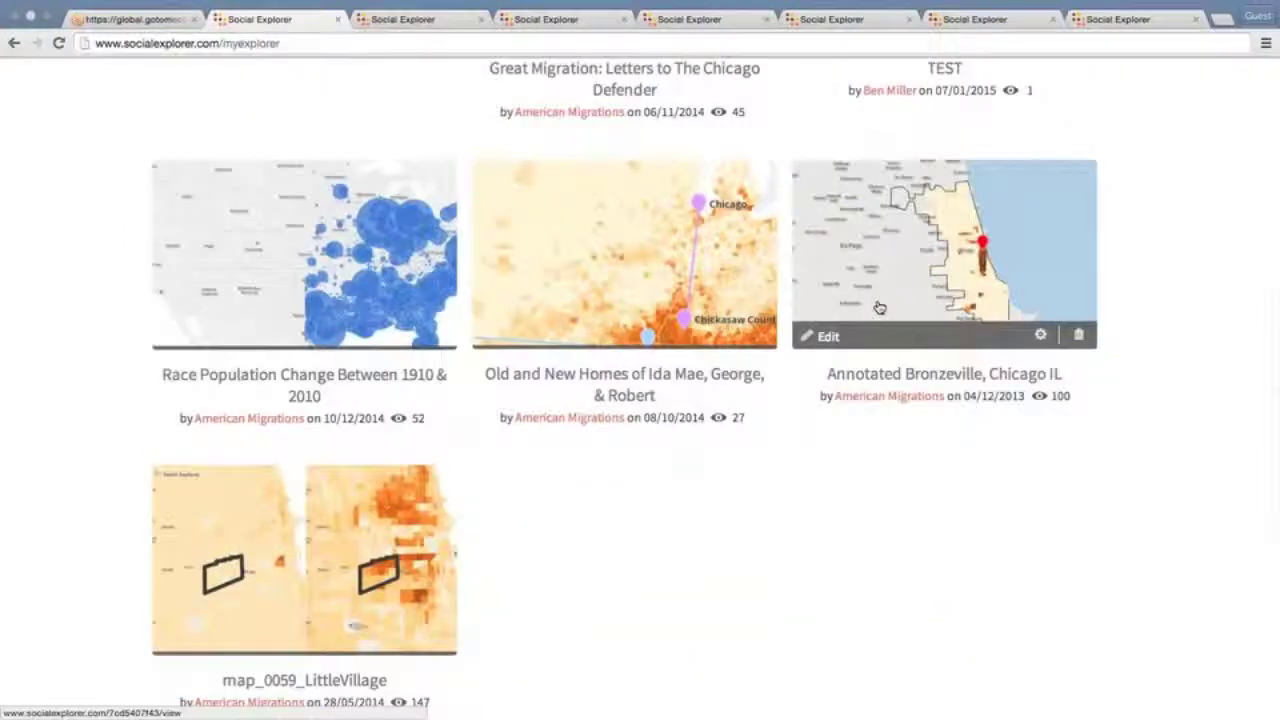
scroll(879, 306, up, 1)
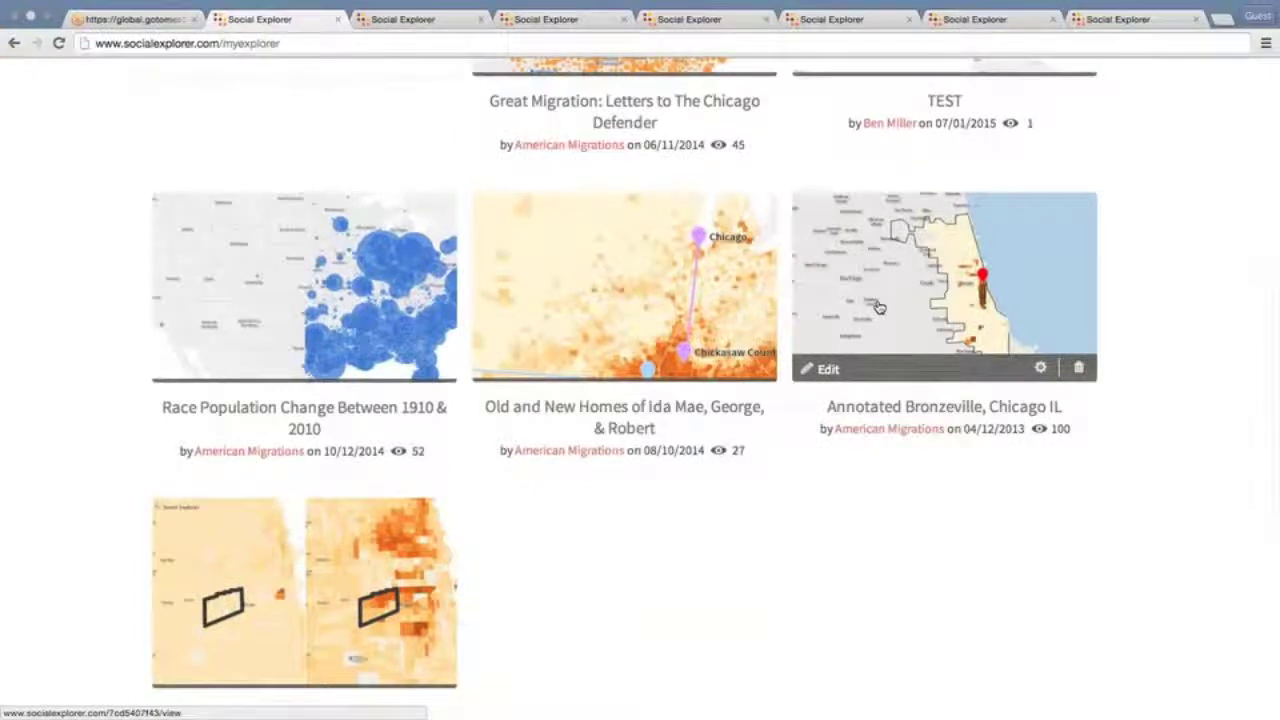
scroll(879, 306, up, 5)
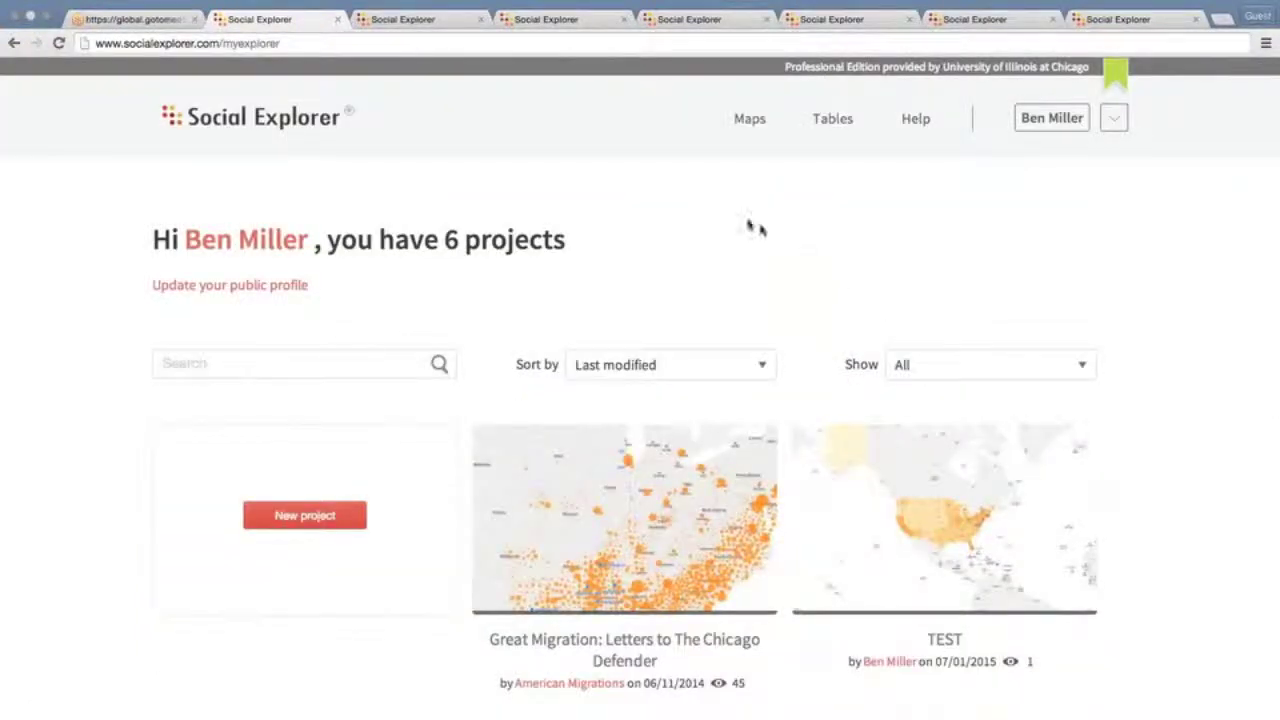
Launch the U.S. Demography 1790 to Present explorer from Maps and tick 'Do not show again'
click(753, 120)
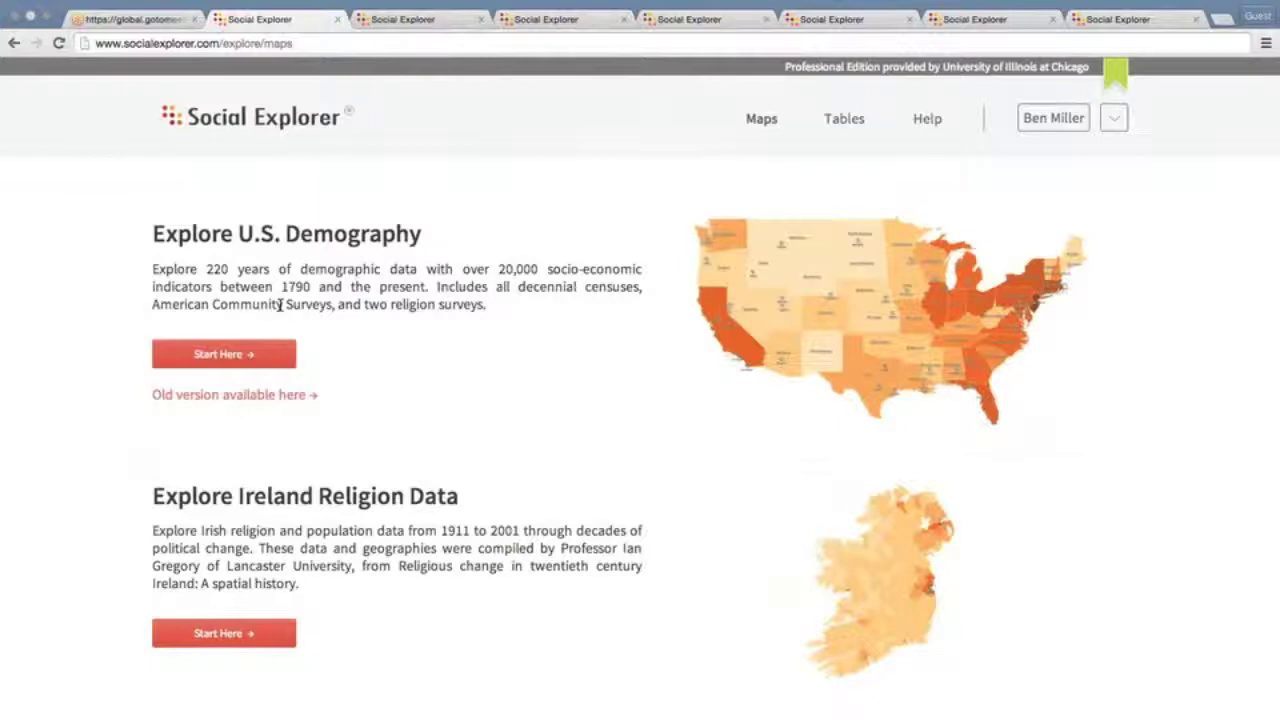
click(224, 355)
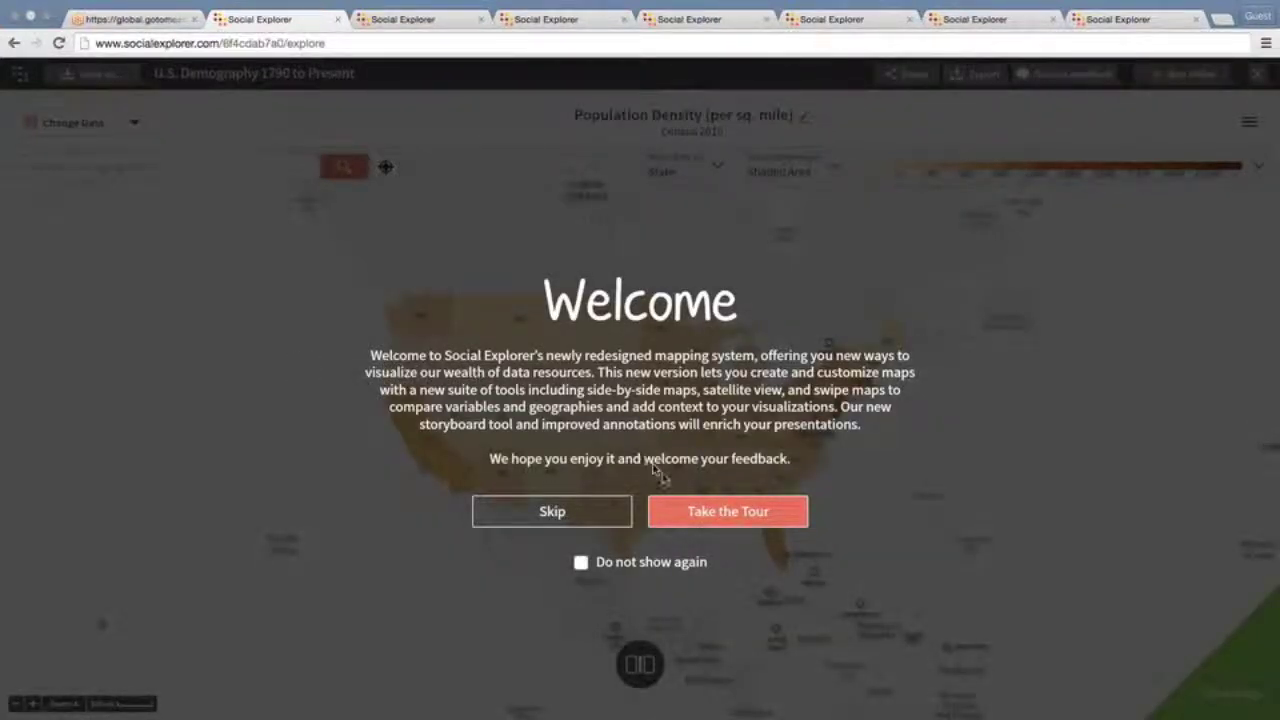
click(682, 512)
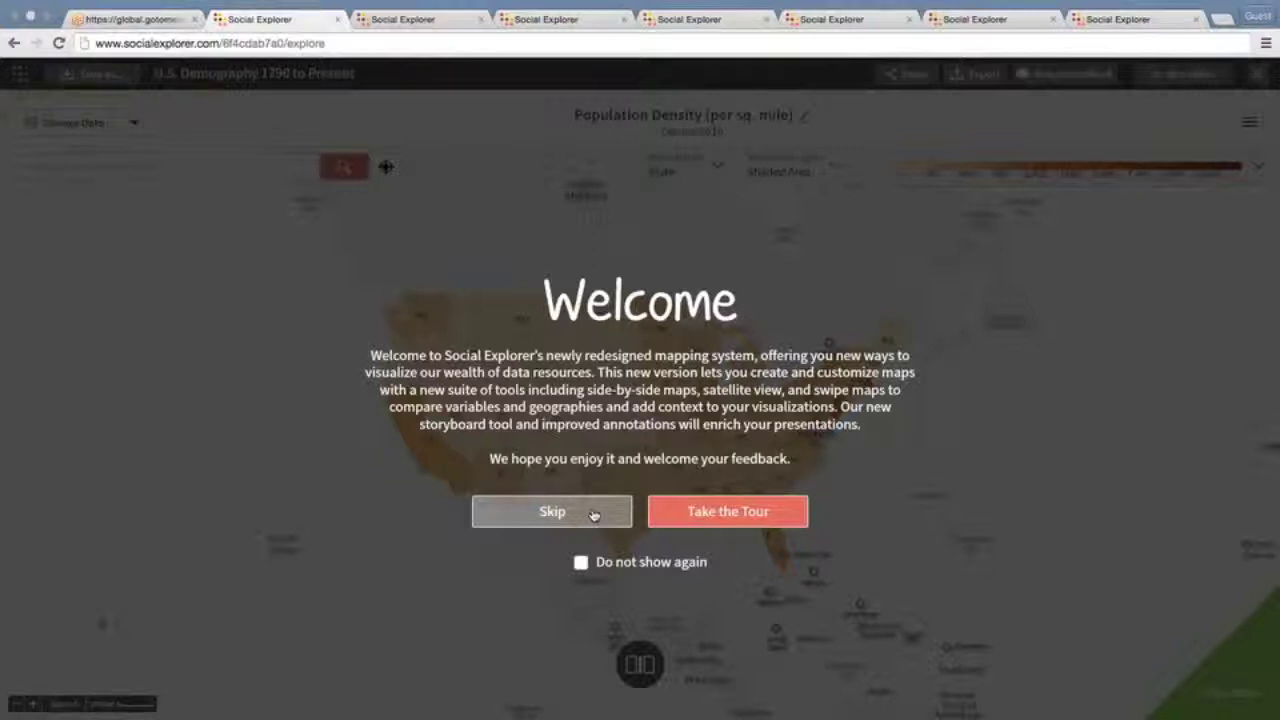
click(581, 563)
Untick 'Do not show again', skip the welcome, and zoom to southeast Nebraska at tract level
click(581, 563)
click(574, 511)
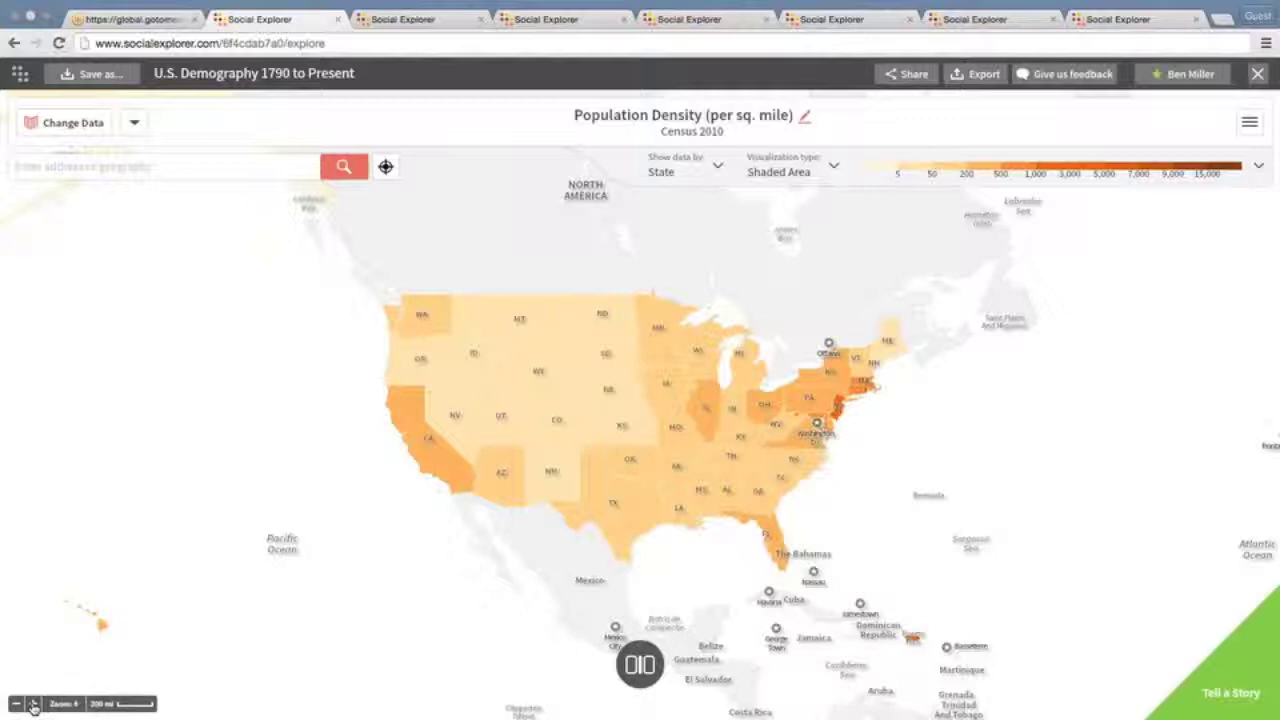
click(33, 706)
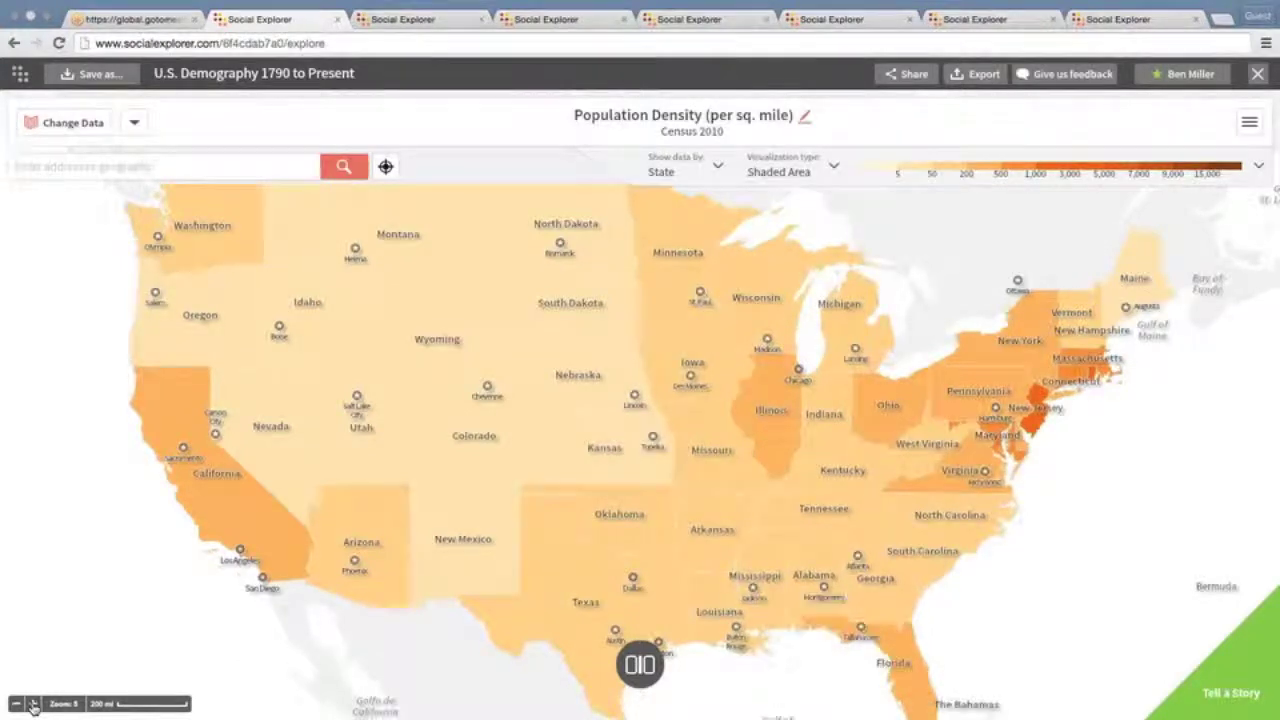
click(33, 706)
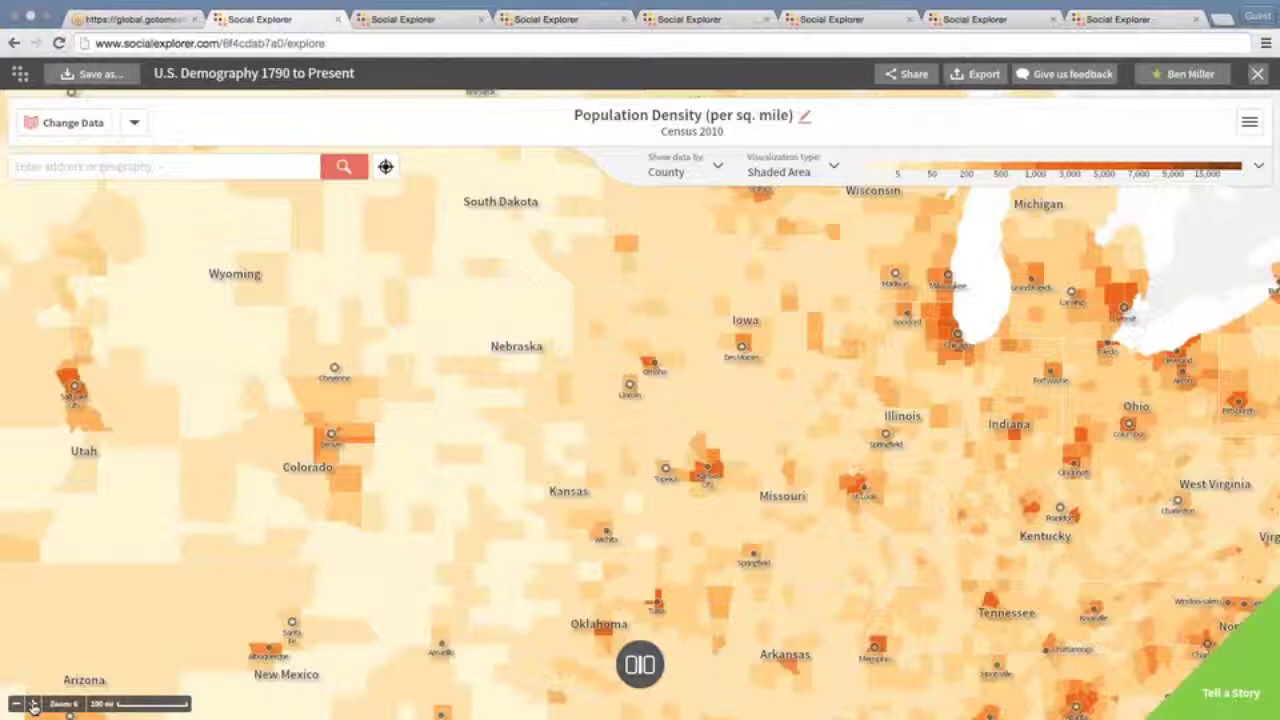
click(33, 705)
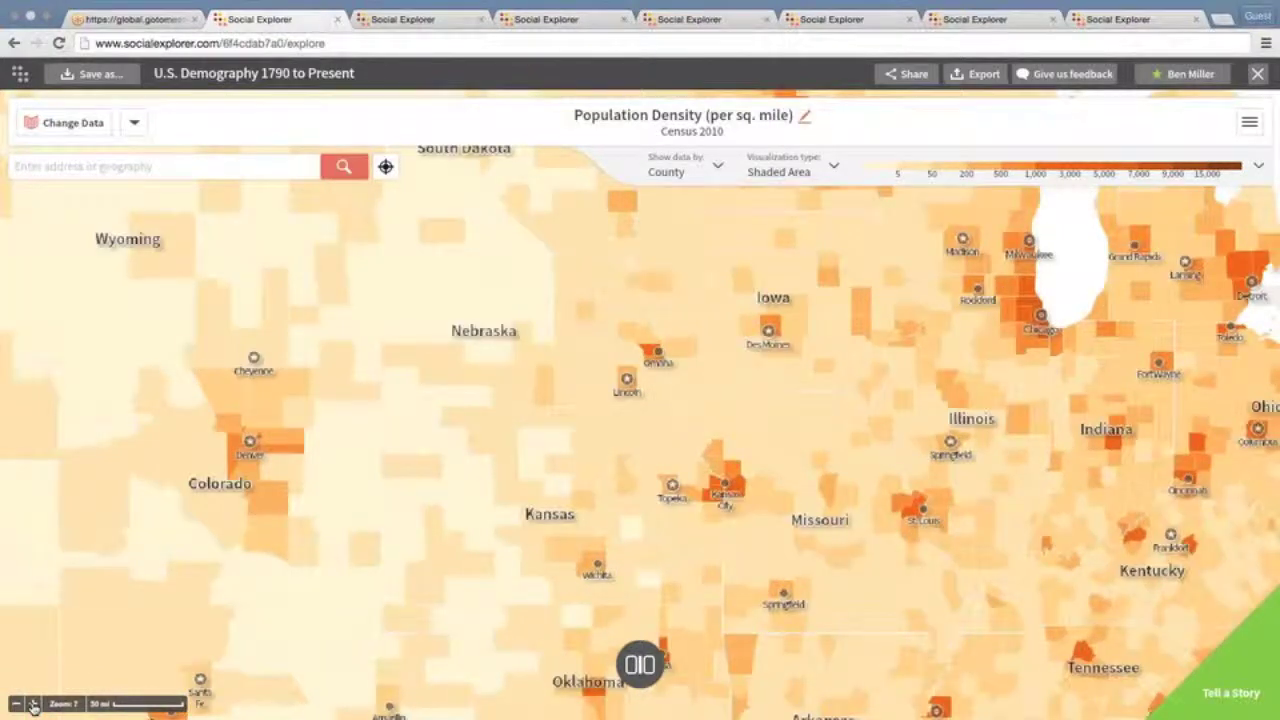
click(33, 705)
click(33, 705)
click(33, 705)
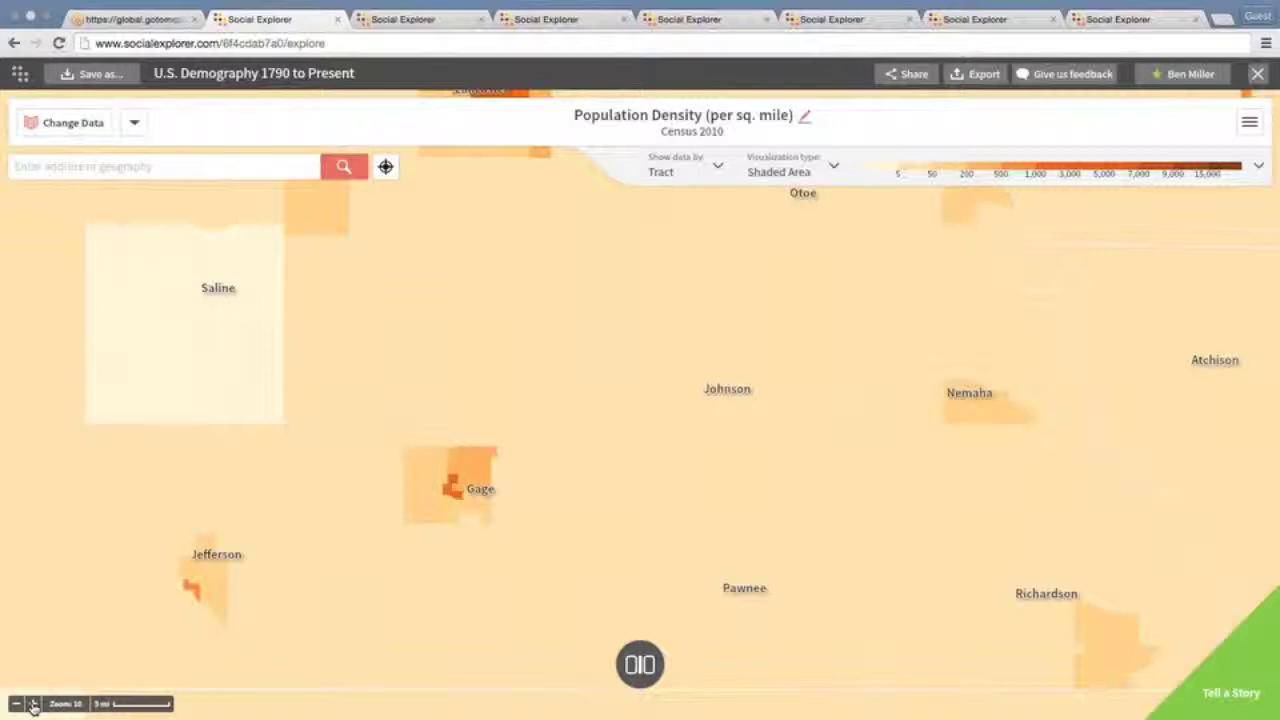
Zoom in on Johnson and Gage counties and recentre the map on Gage County
click(33, 705)
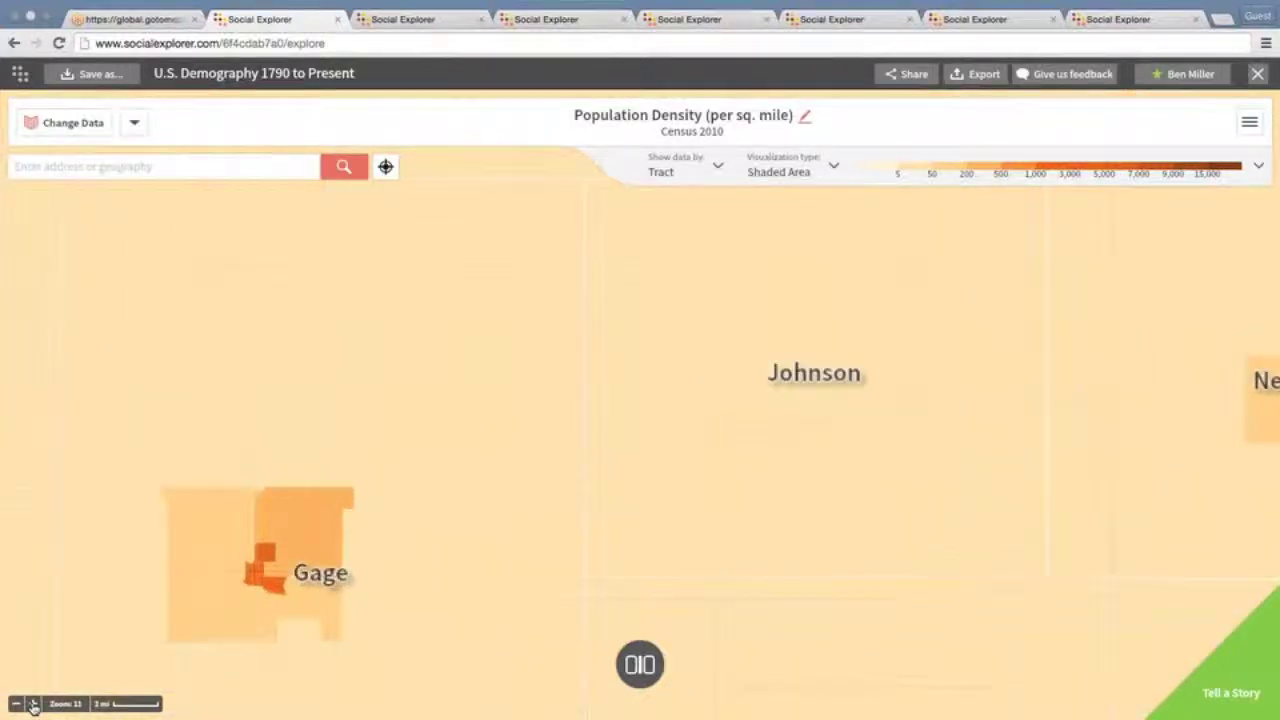
mouse_move(177, 646)
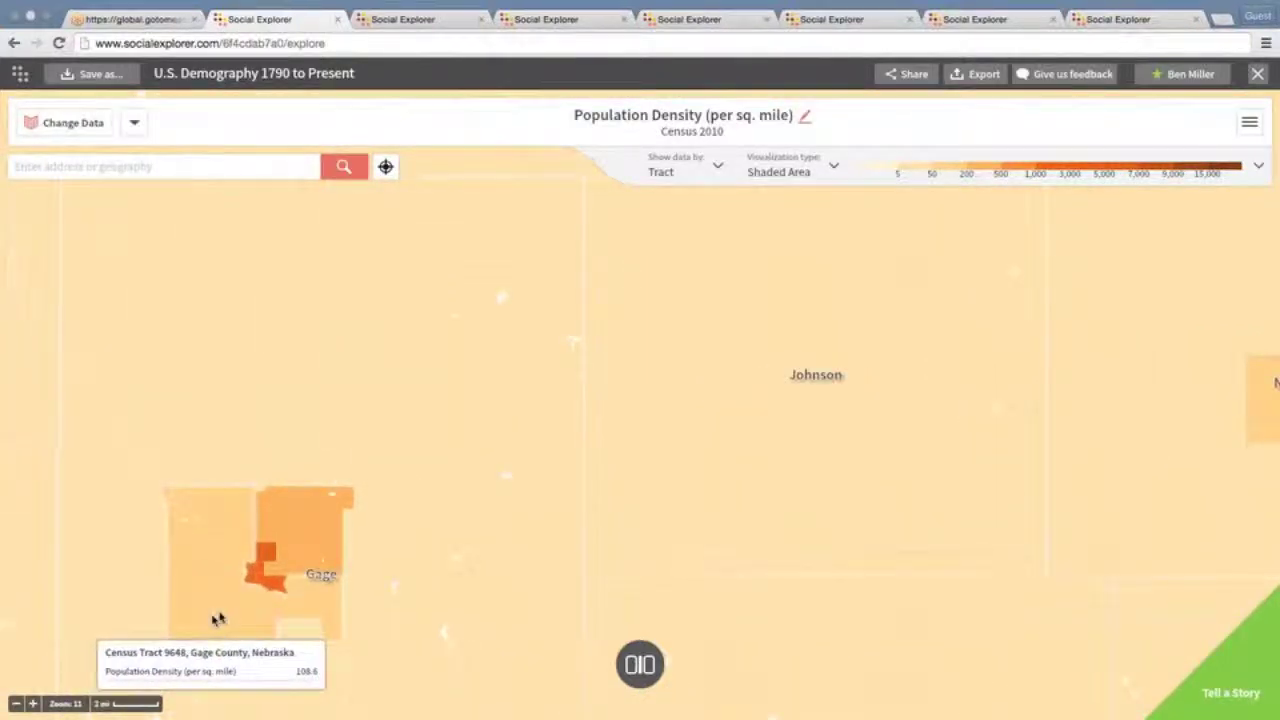
drag(219, 616, 513, 440)
Zoom in to street level on Beatrice's census tracts at Zoom 15
click(31, 705)
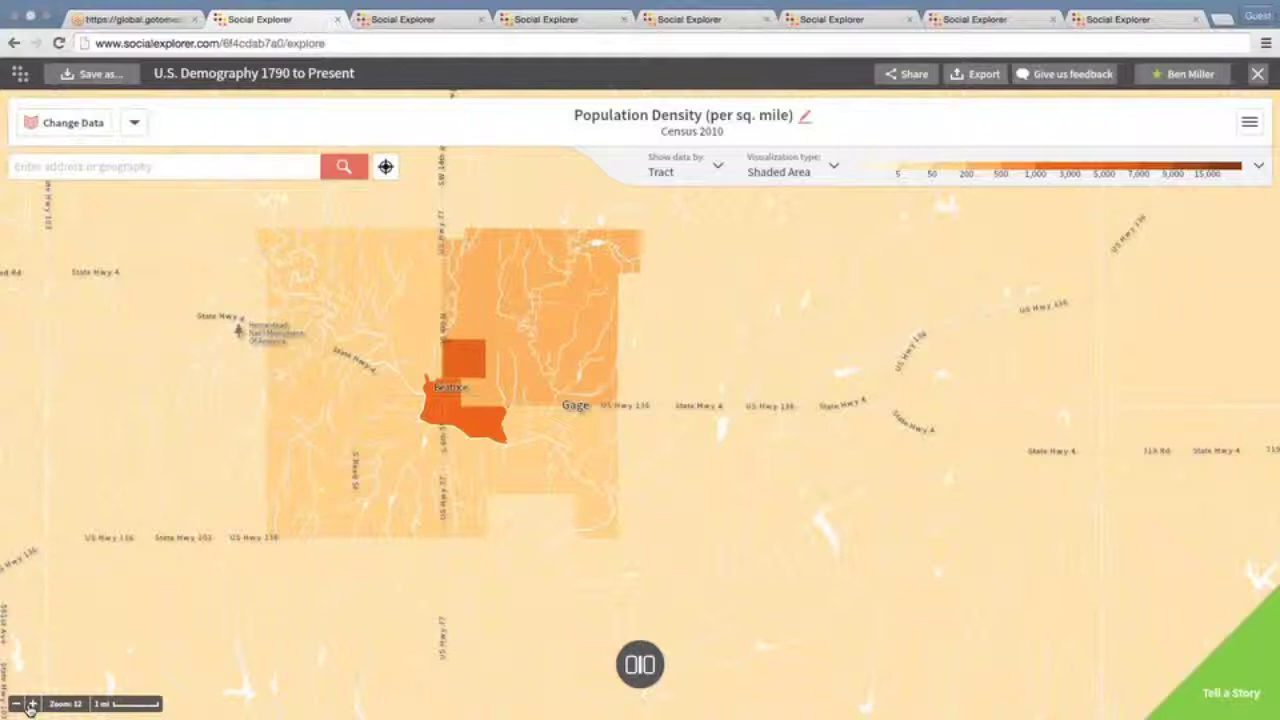
click(31, 706)
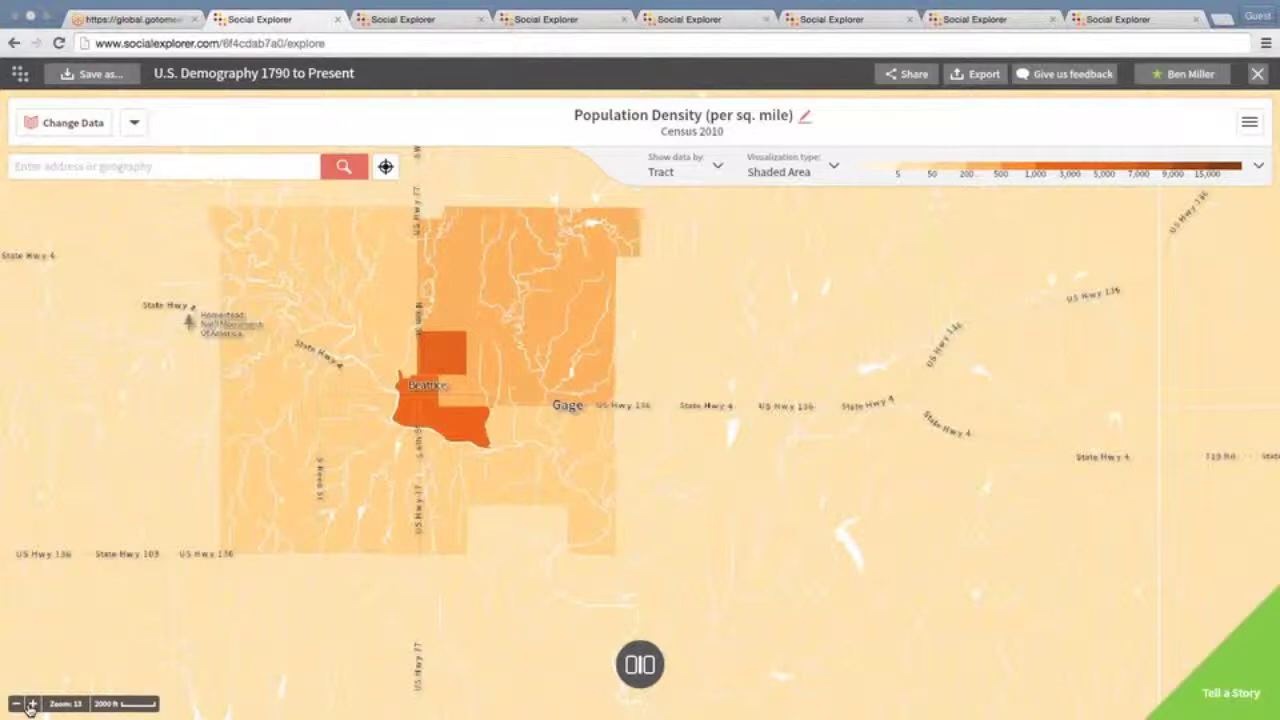
click(31, 706)
scroll(440, 497, up, 1)
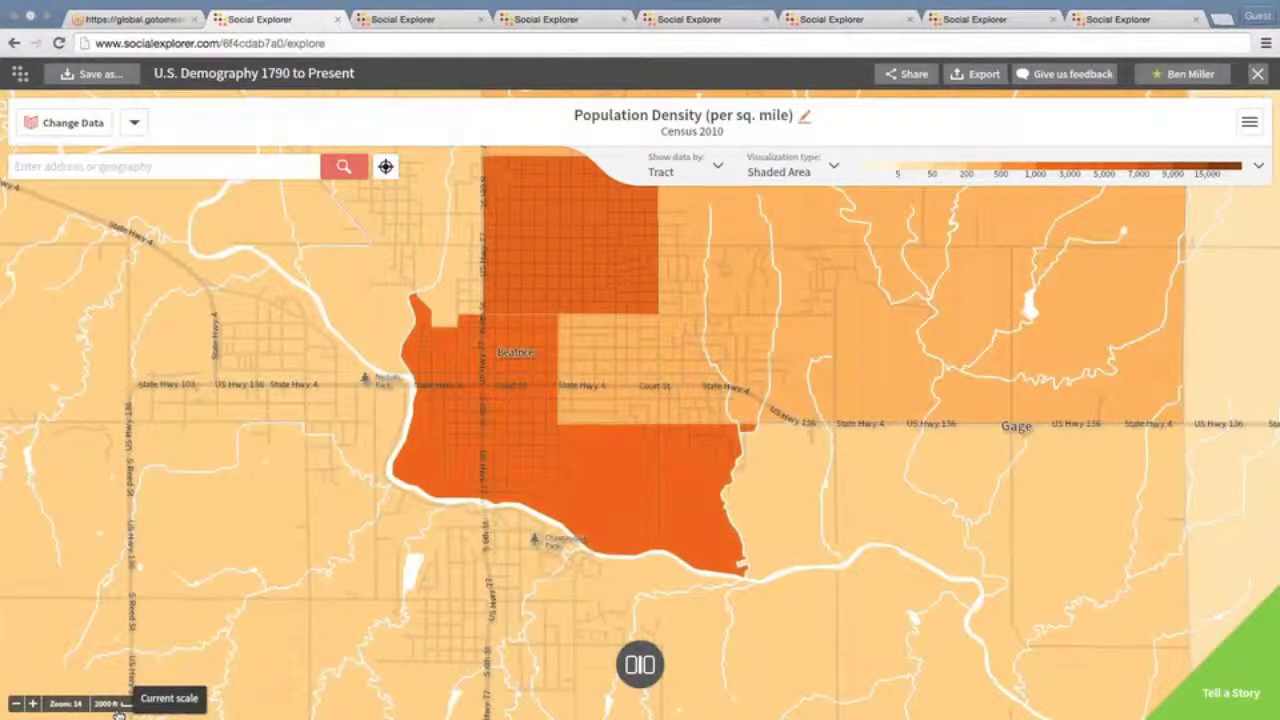
click(35, 703)
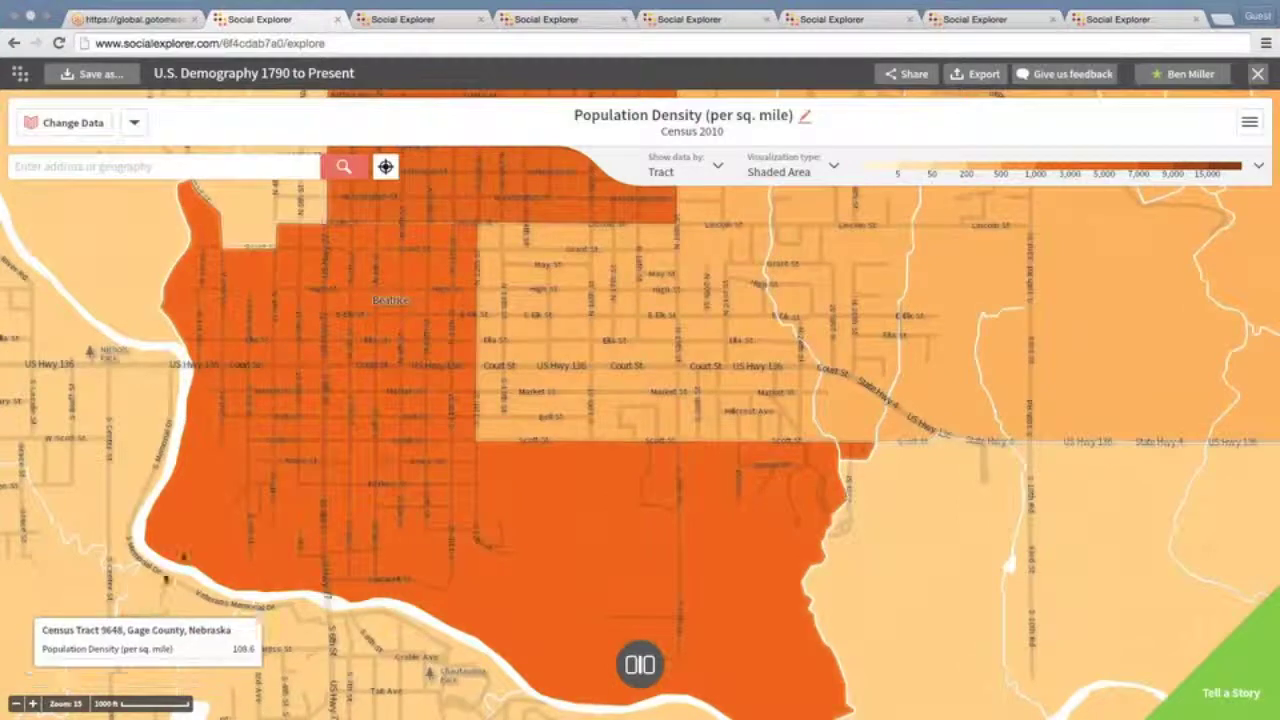
click(190, 166)
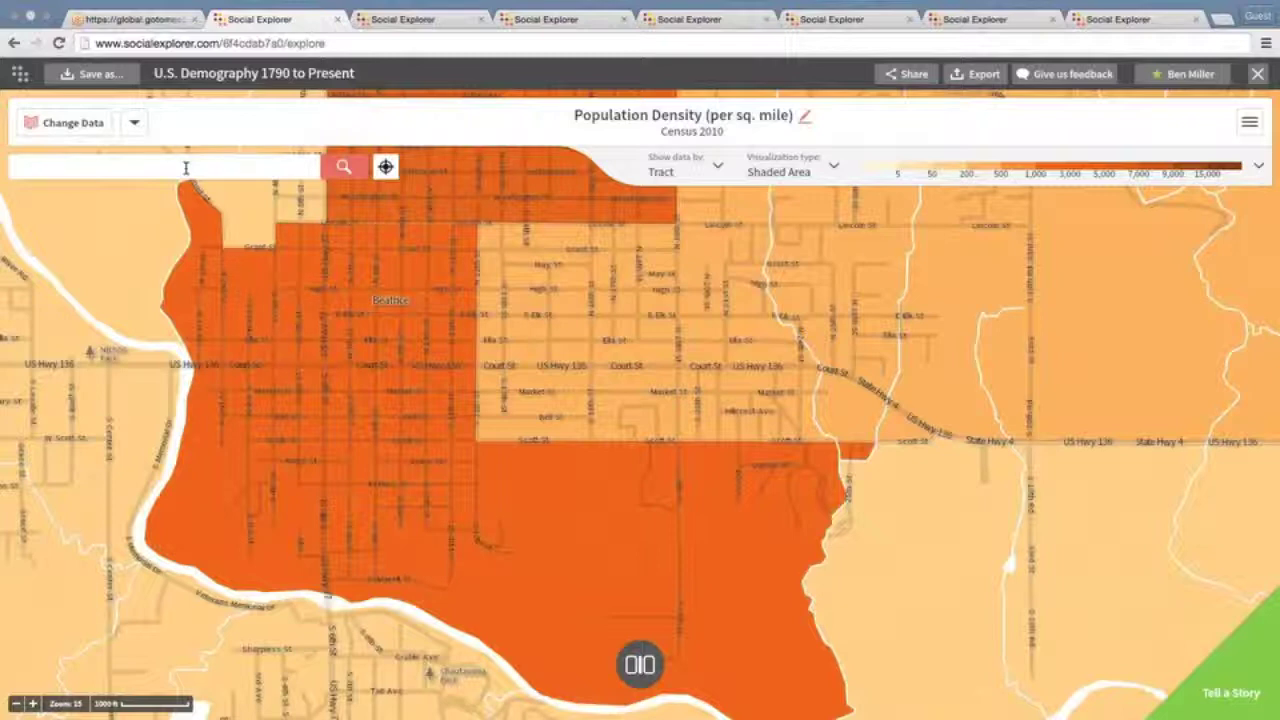
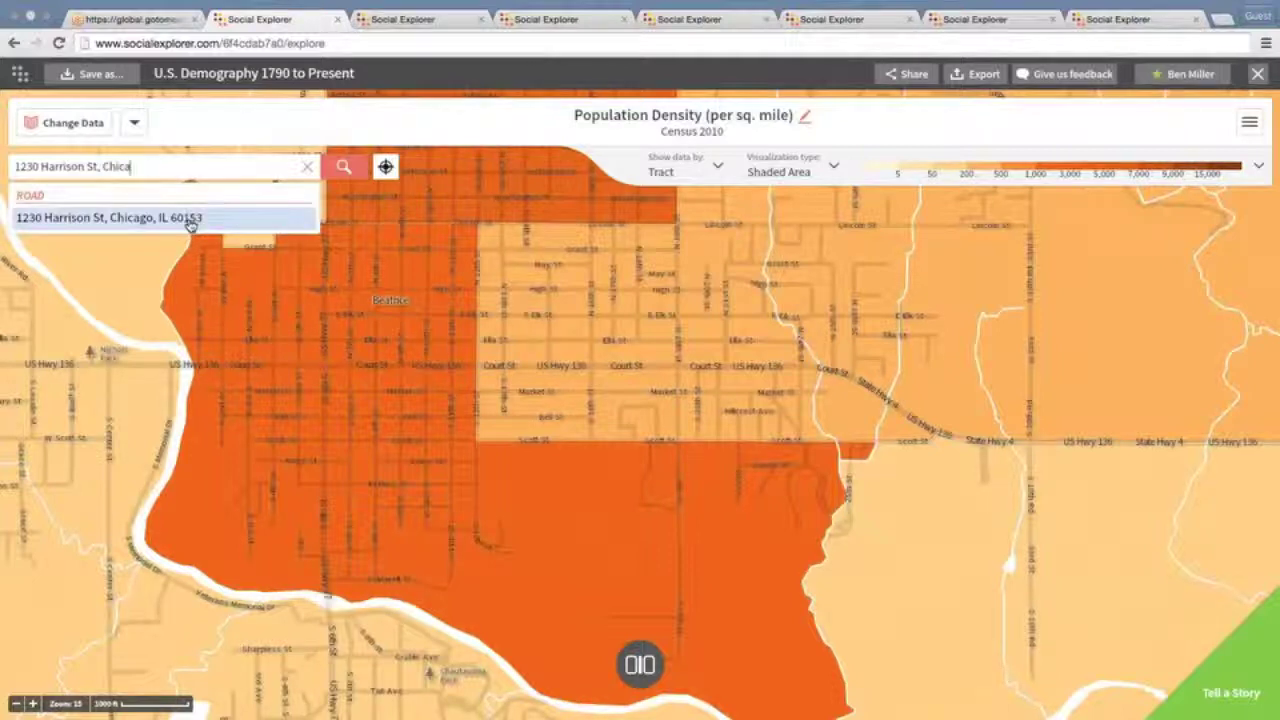
Search for a Chicago street address and centre the map on it, then close the suggestions
click(188, 222)
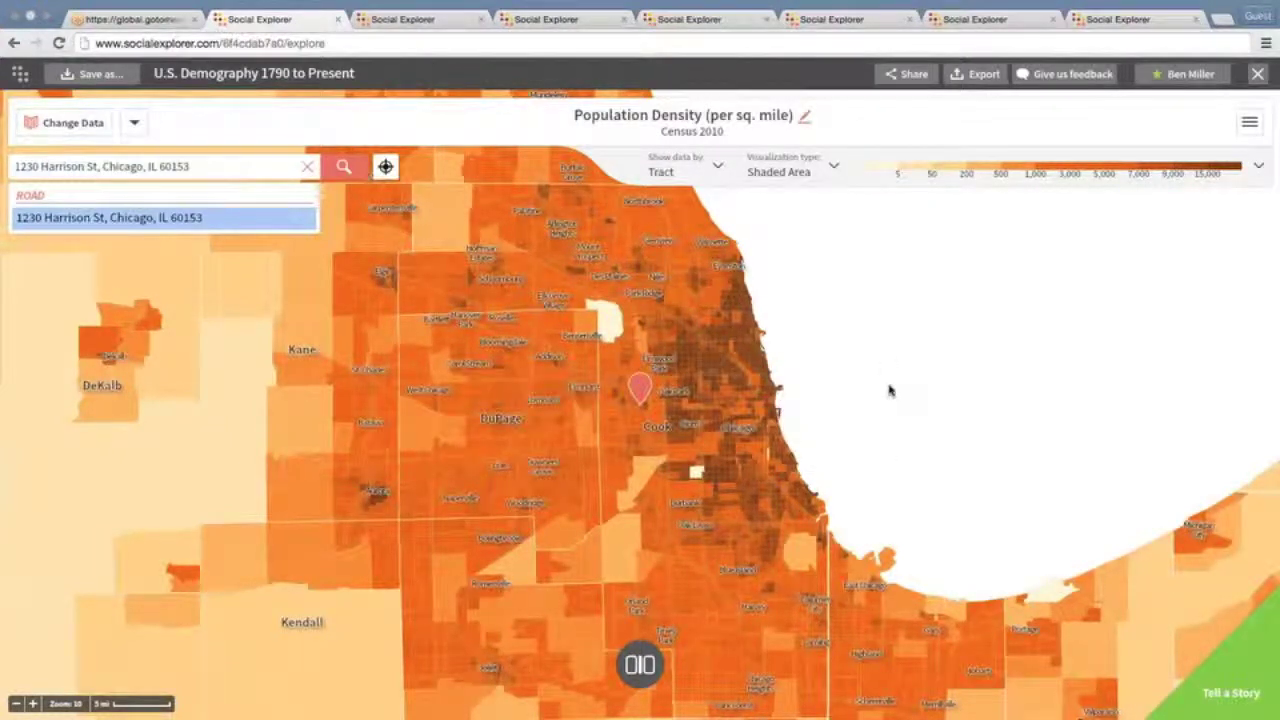
mouse_move(726, 404)
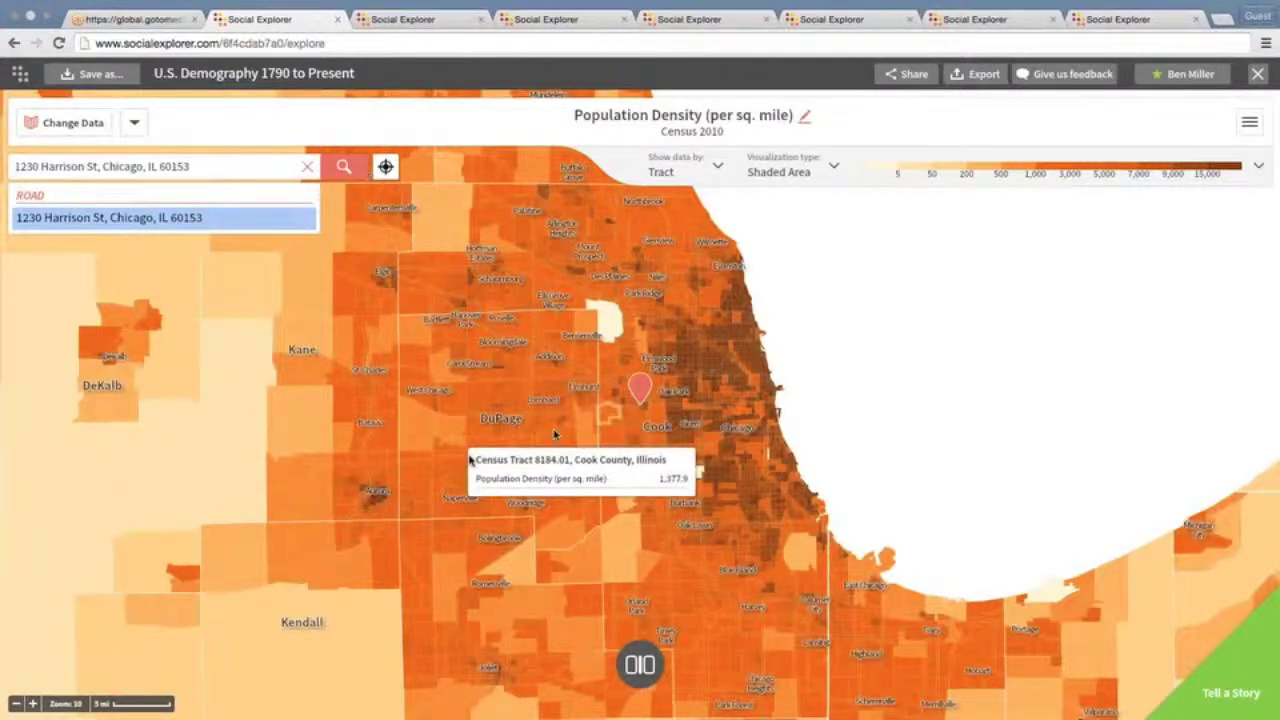
click(33, 706)
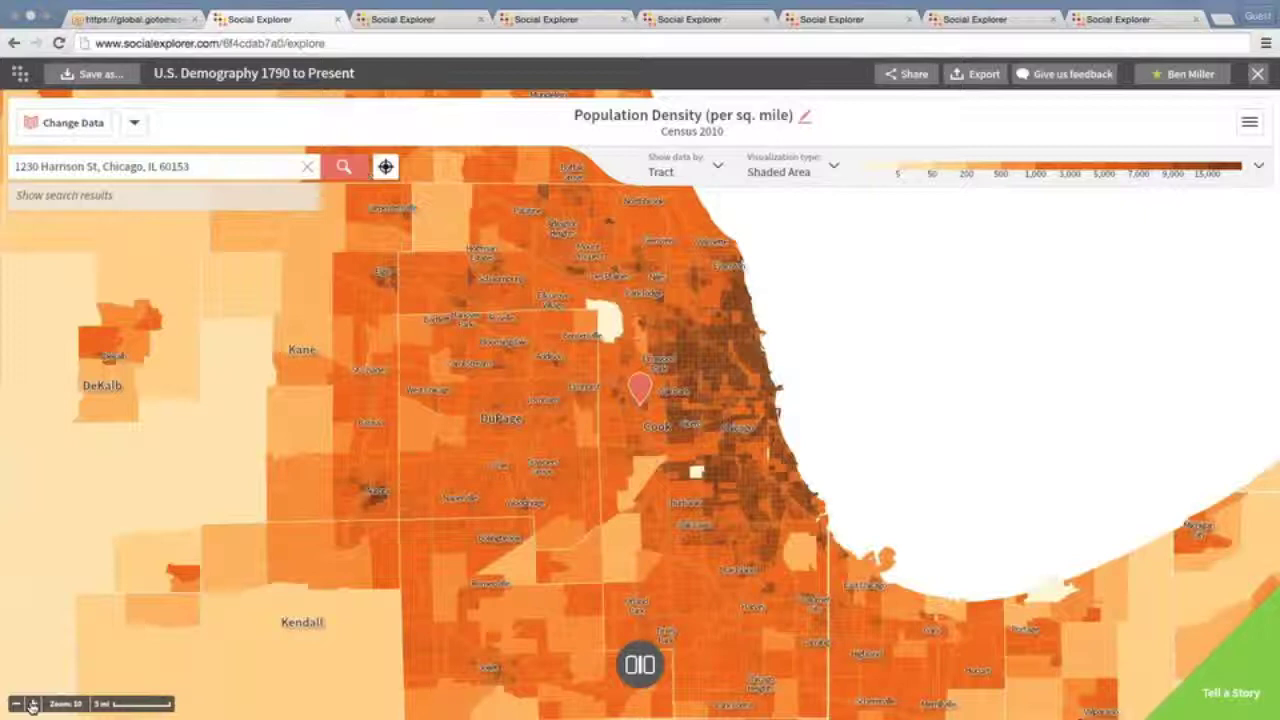
click(33, 706)
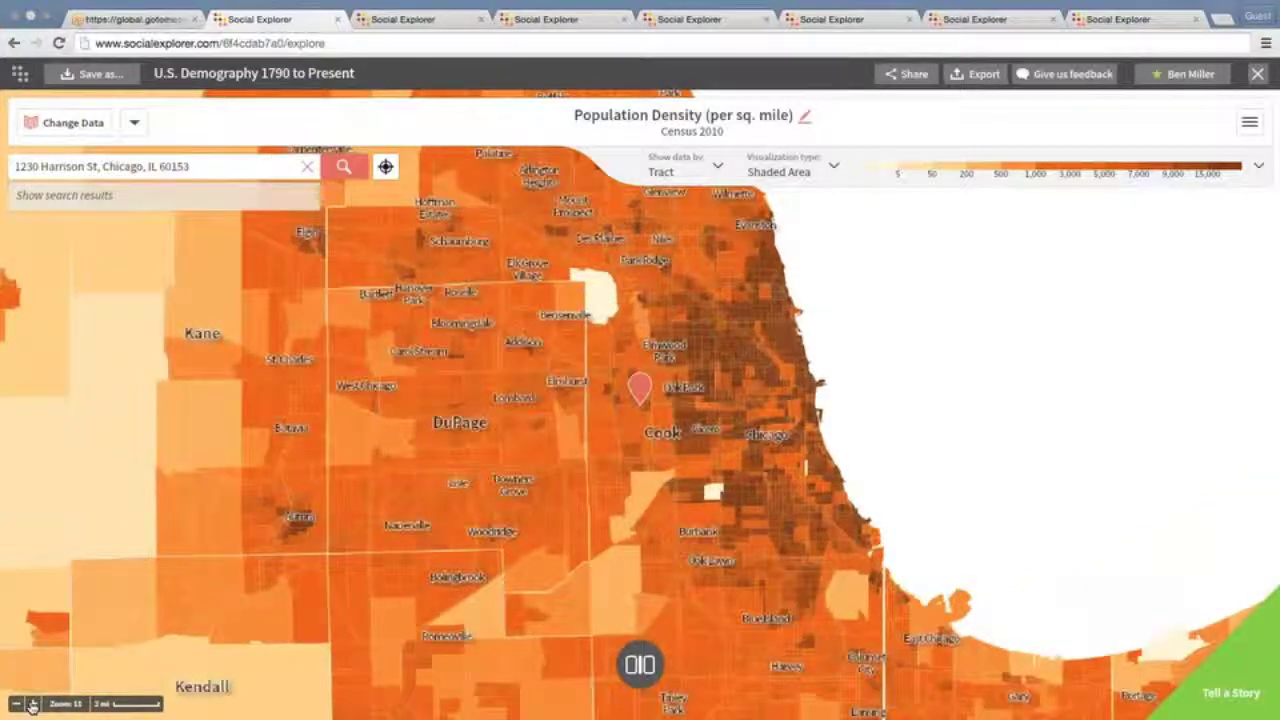
click(33, 706)
click(33, 706)
click(33, 706)
click(33, 706)
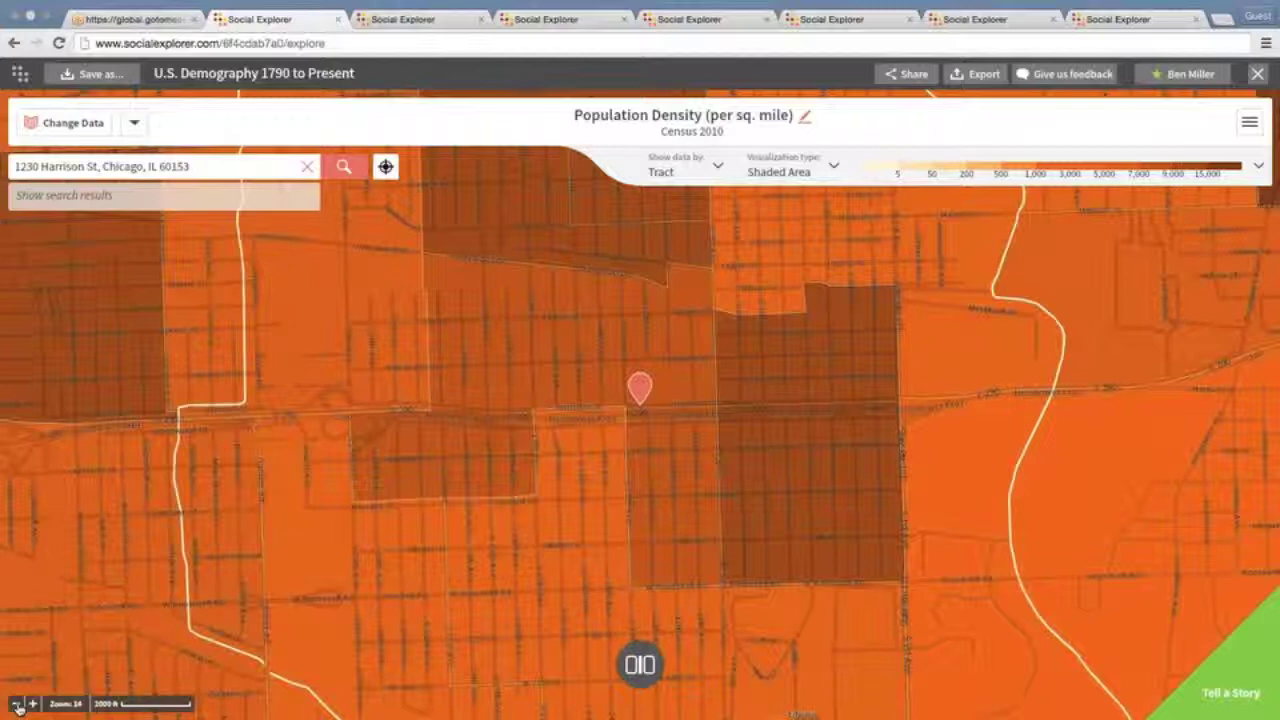
click(17, 704)
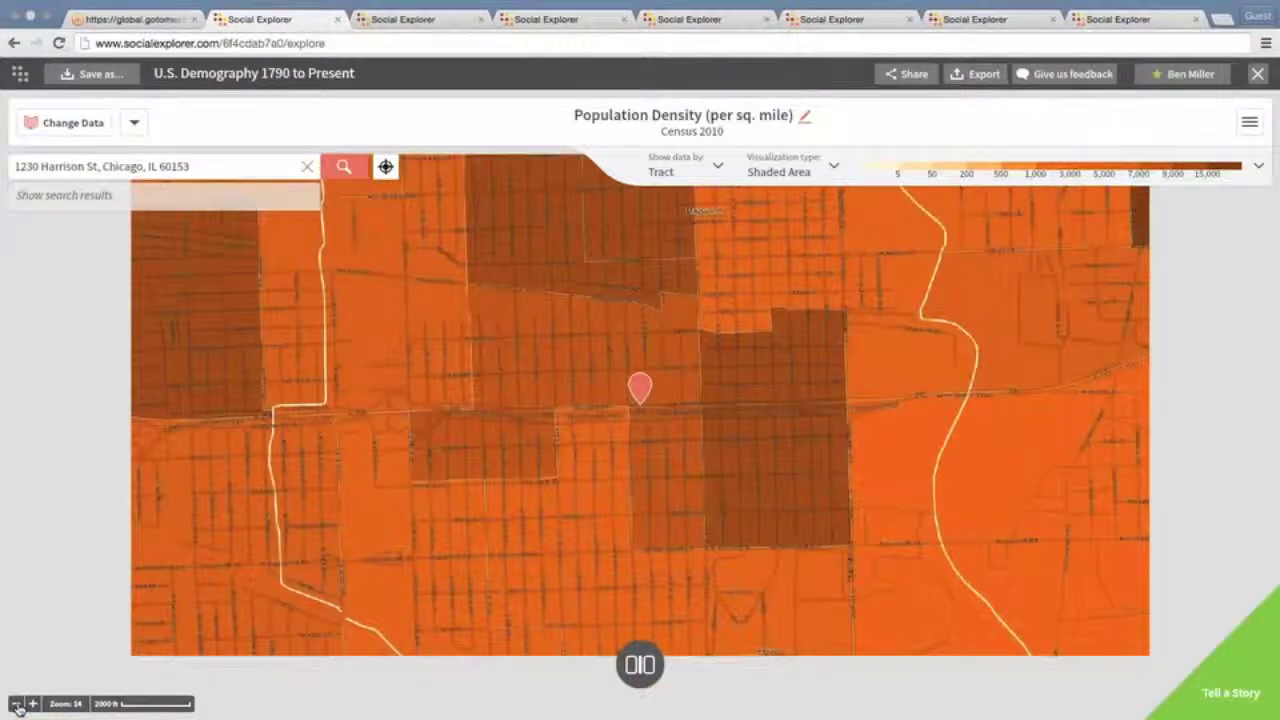
click(17, 704)
click(17, 704)
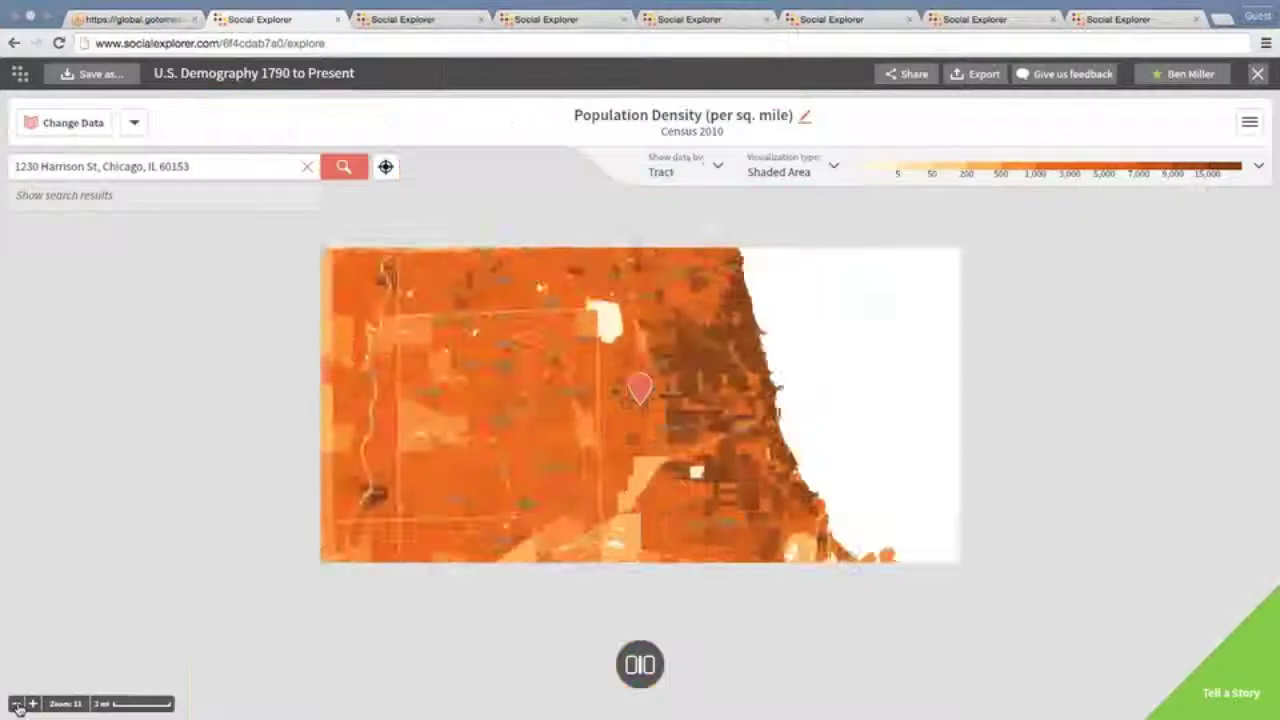
click(17, 704)
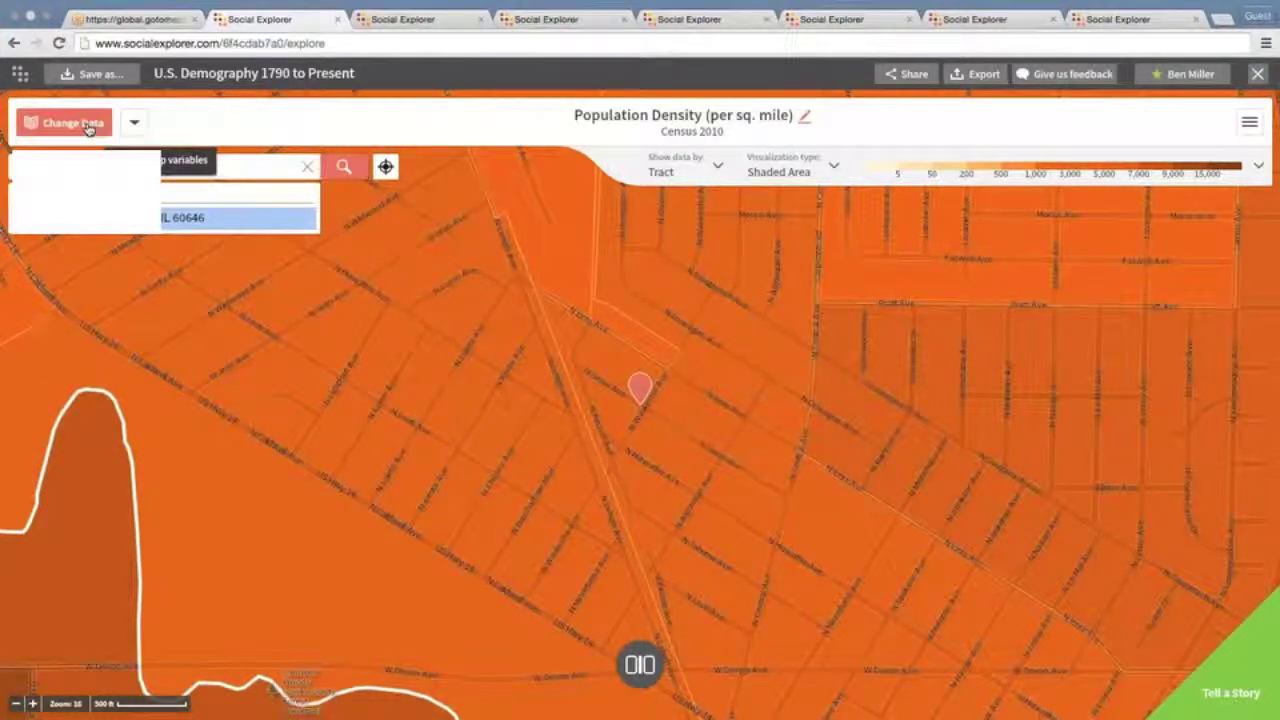
Open Change Data, browse the survey year slider and category grid, and pick the 2010 Income category
click(88, 124)
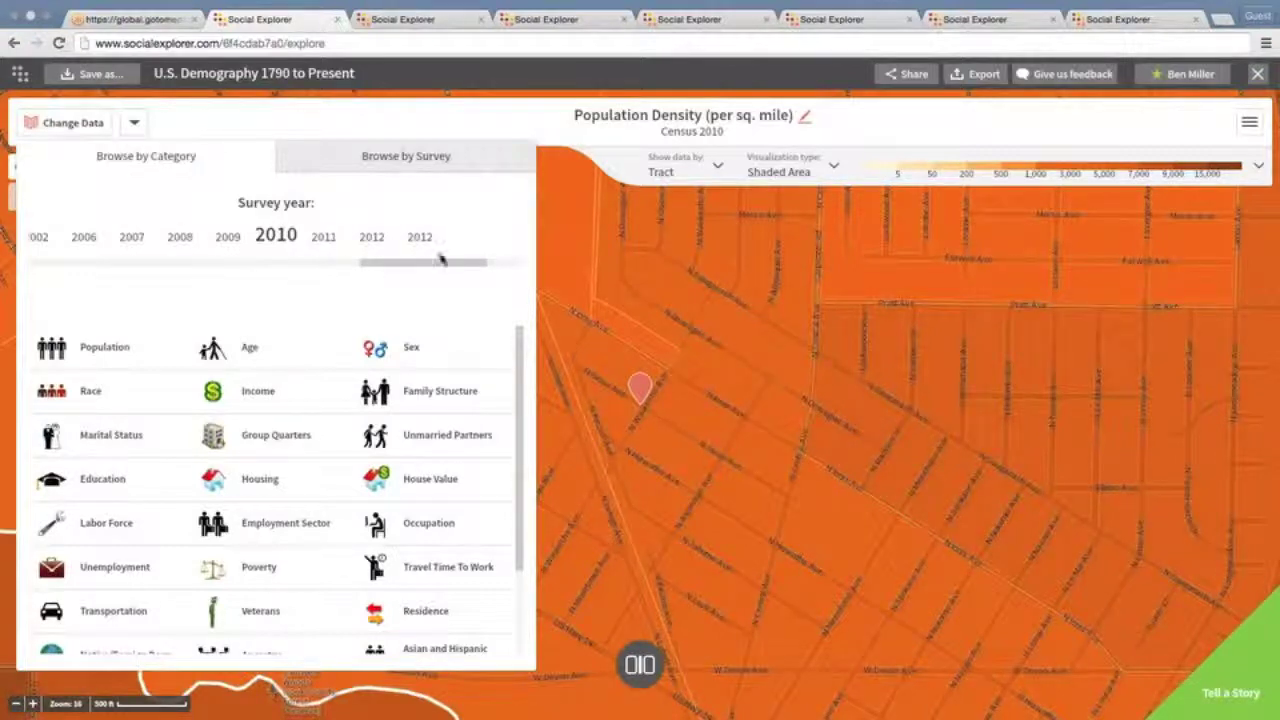
drag(446, 267, 135, 263)
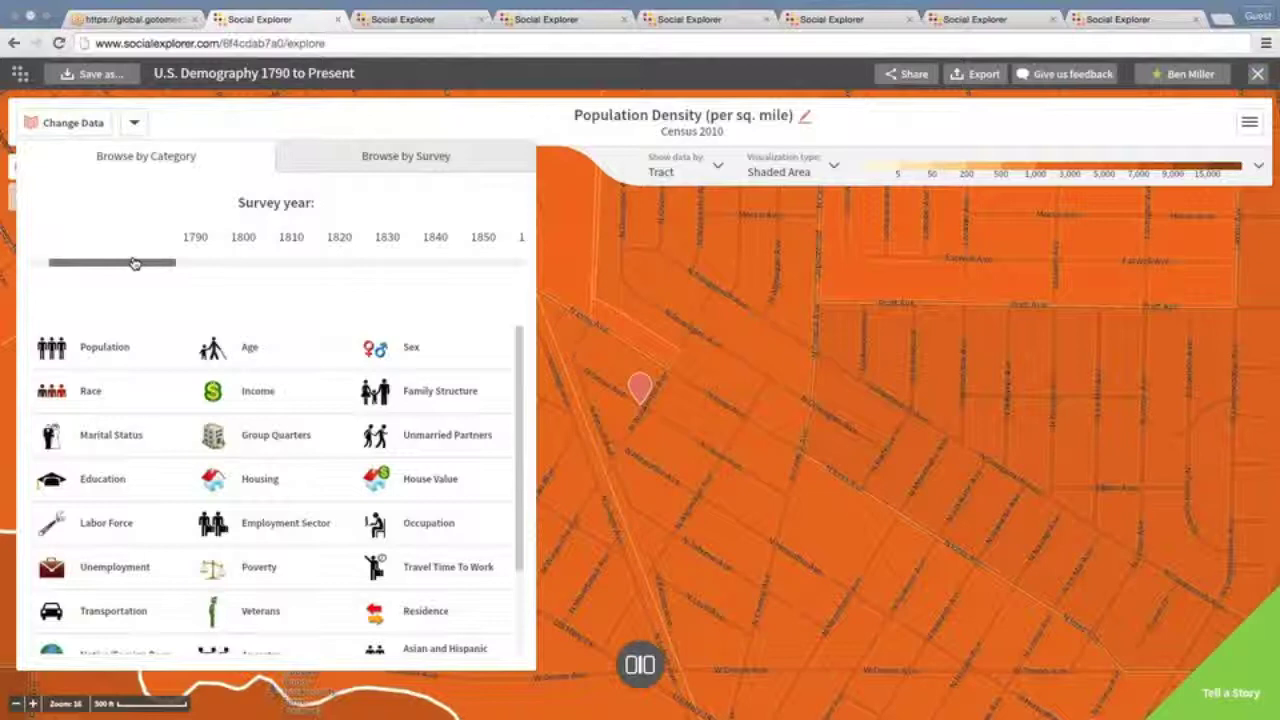
drag(135, 263, 450, 275)
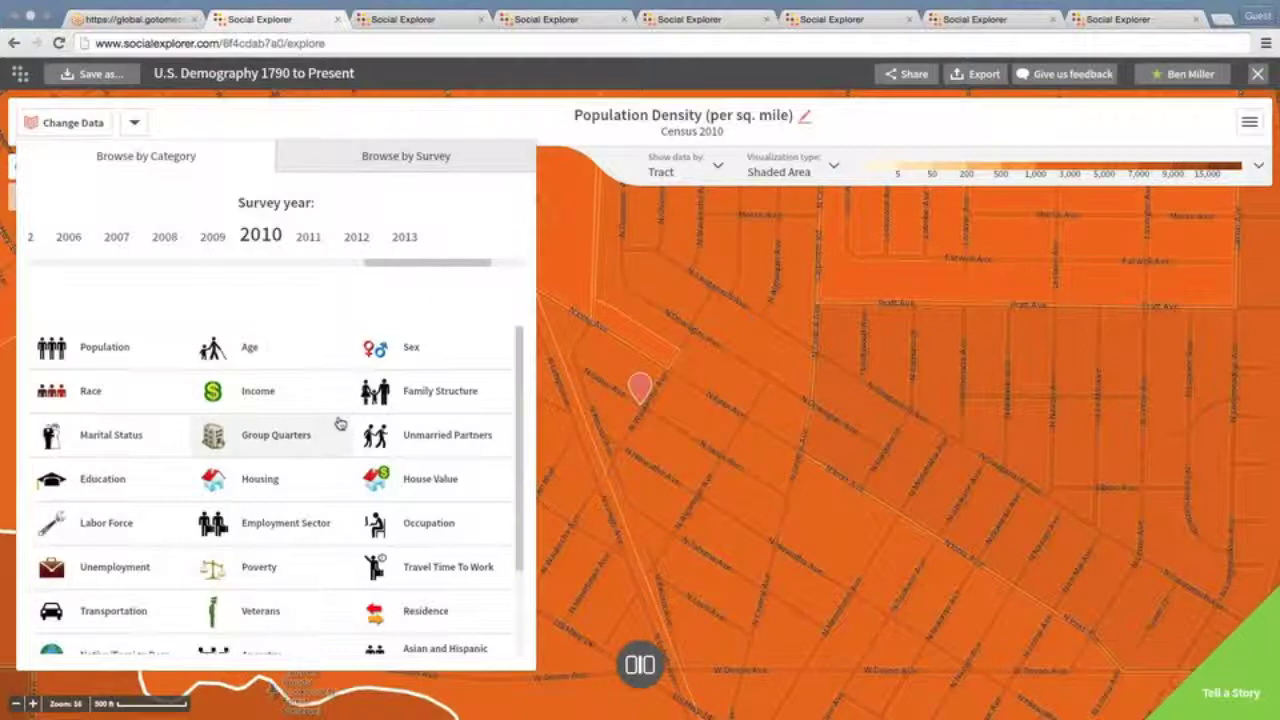
scroll(520, 423, down, 1)
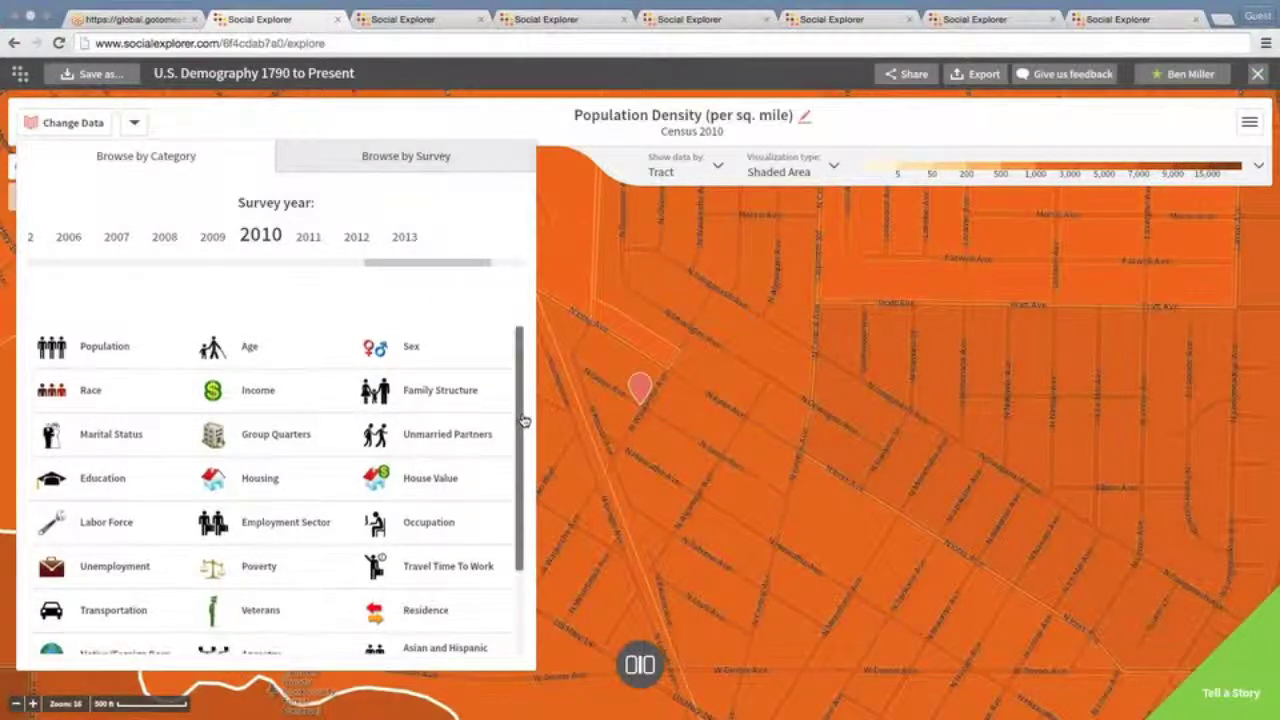
drag(520, 423, 517, 447)
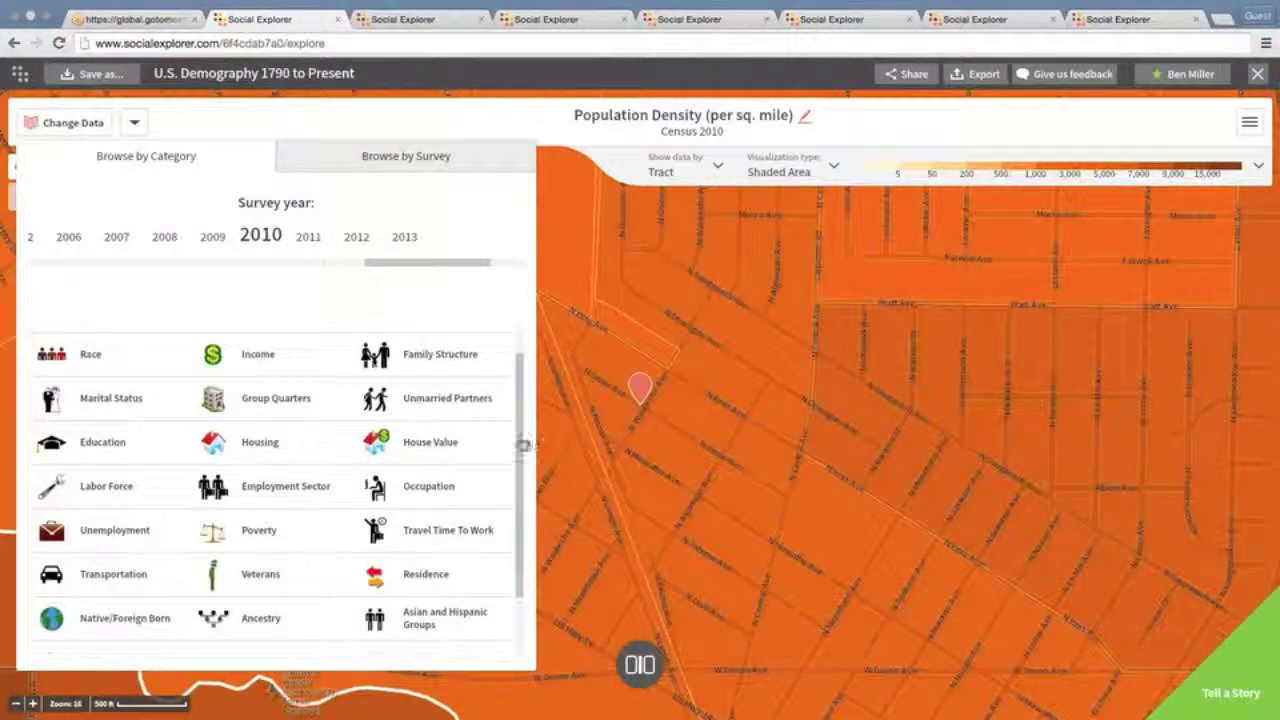
drag(523, 443, 523, 494)
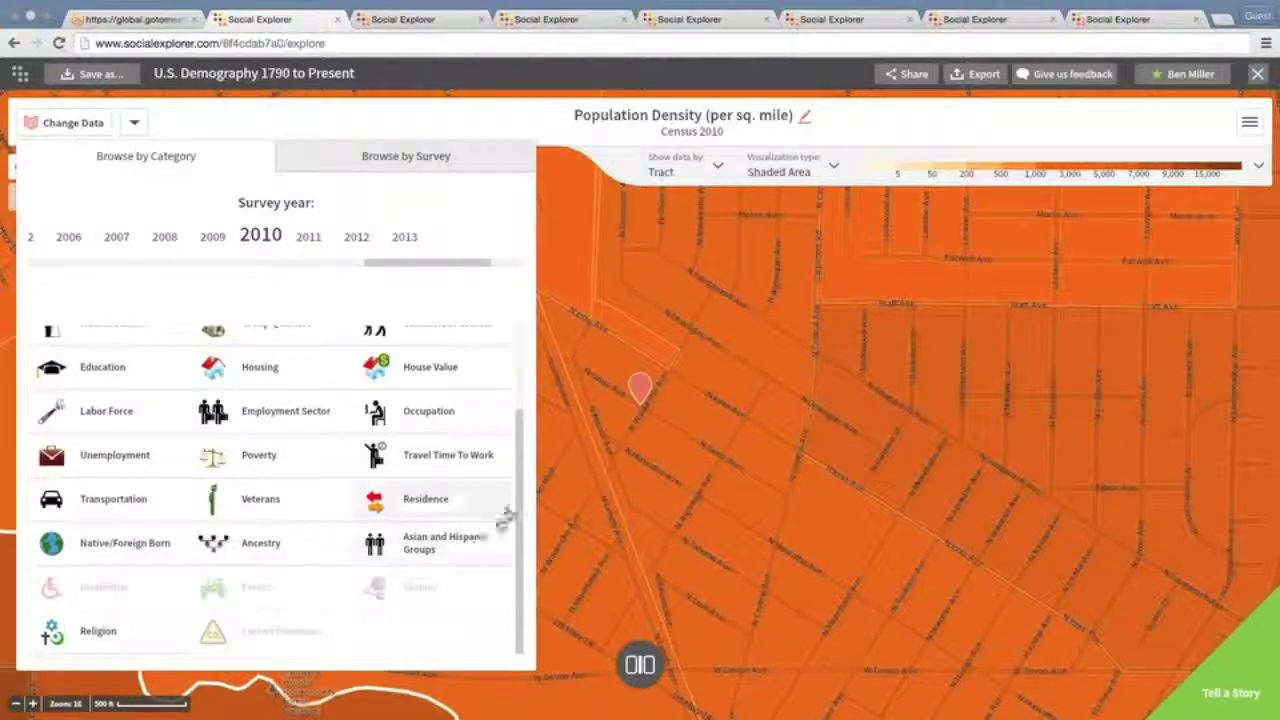
drag(521, 507, 521, 475)
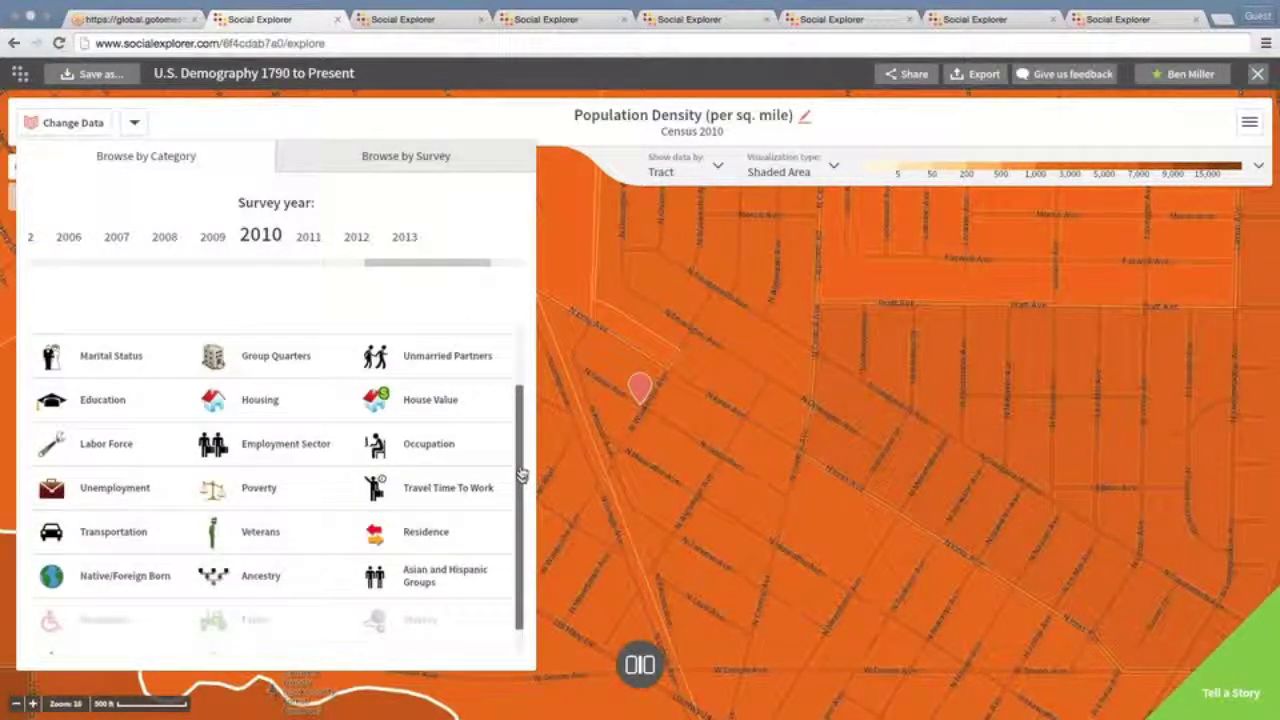
scroll(275, 401, up, 1)
click(275, 399)
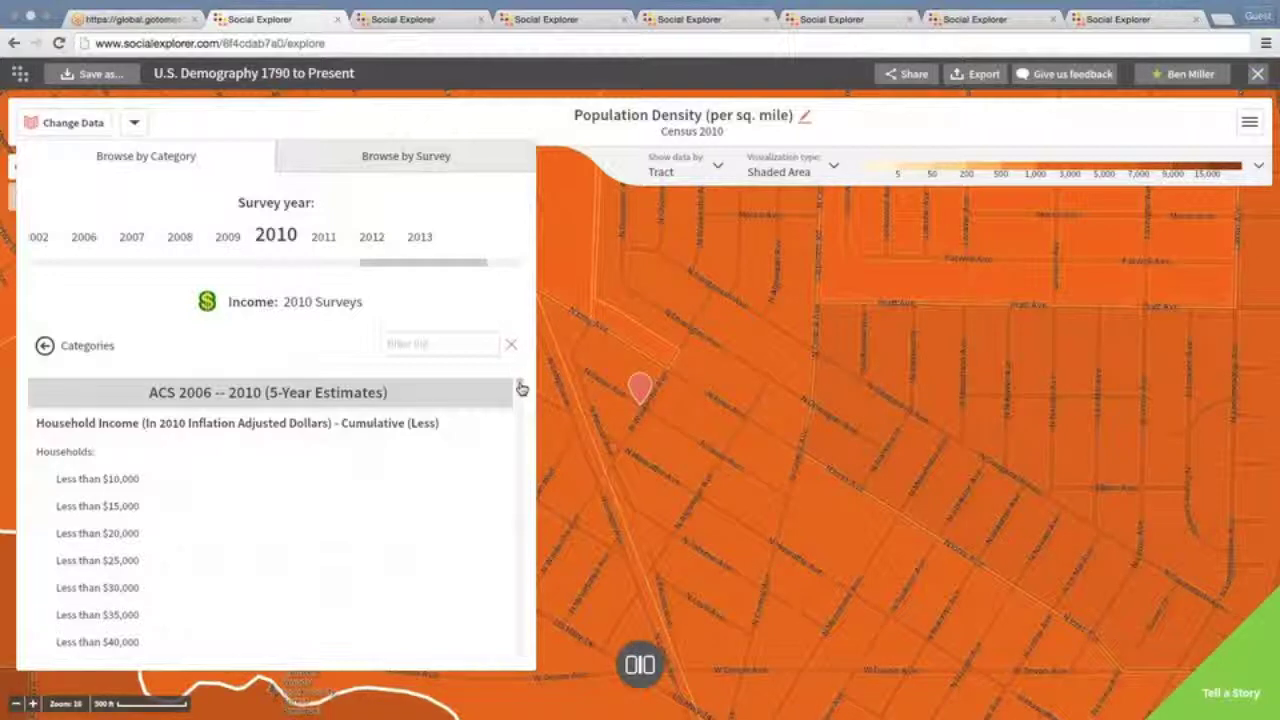
Scroll through the 2010 Income variables and back up to the Less than $10,000 bracket
scroll(521, 389, down, 2)
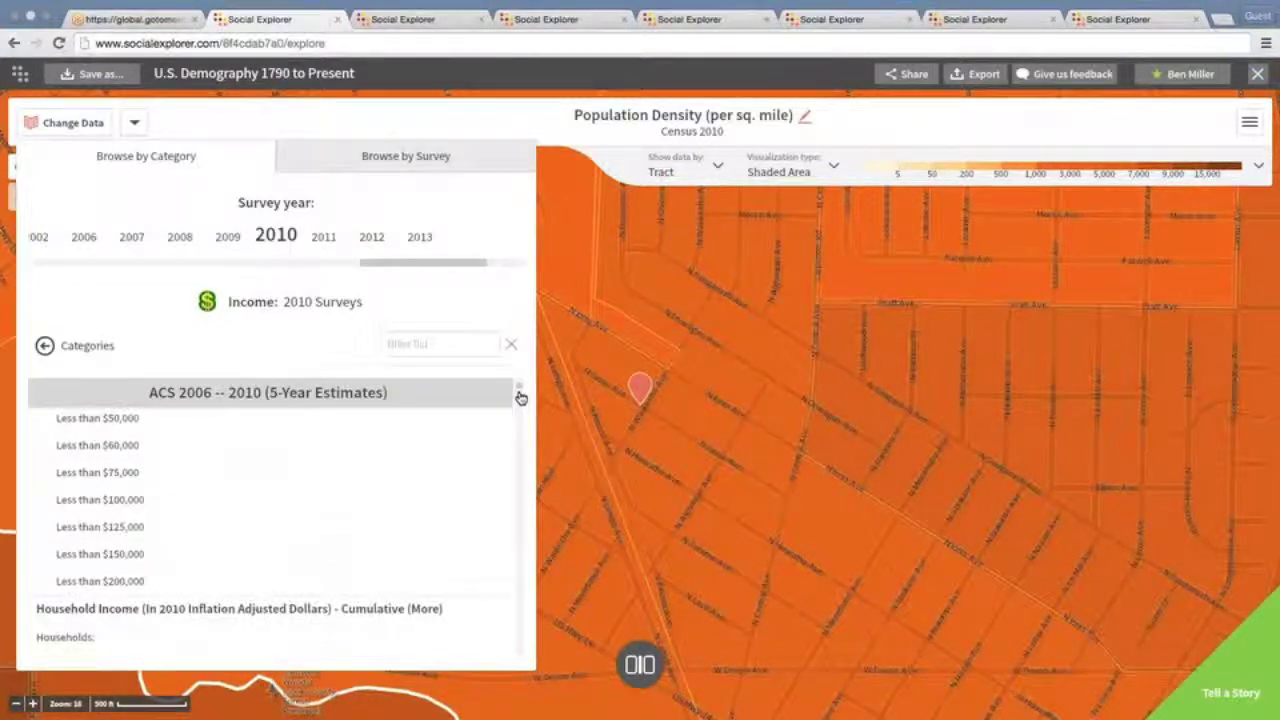
scroll(521, 392, down, 6)
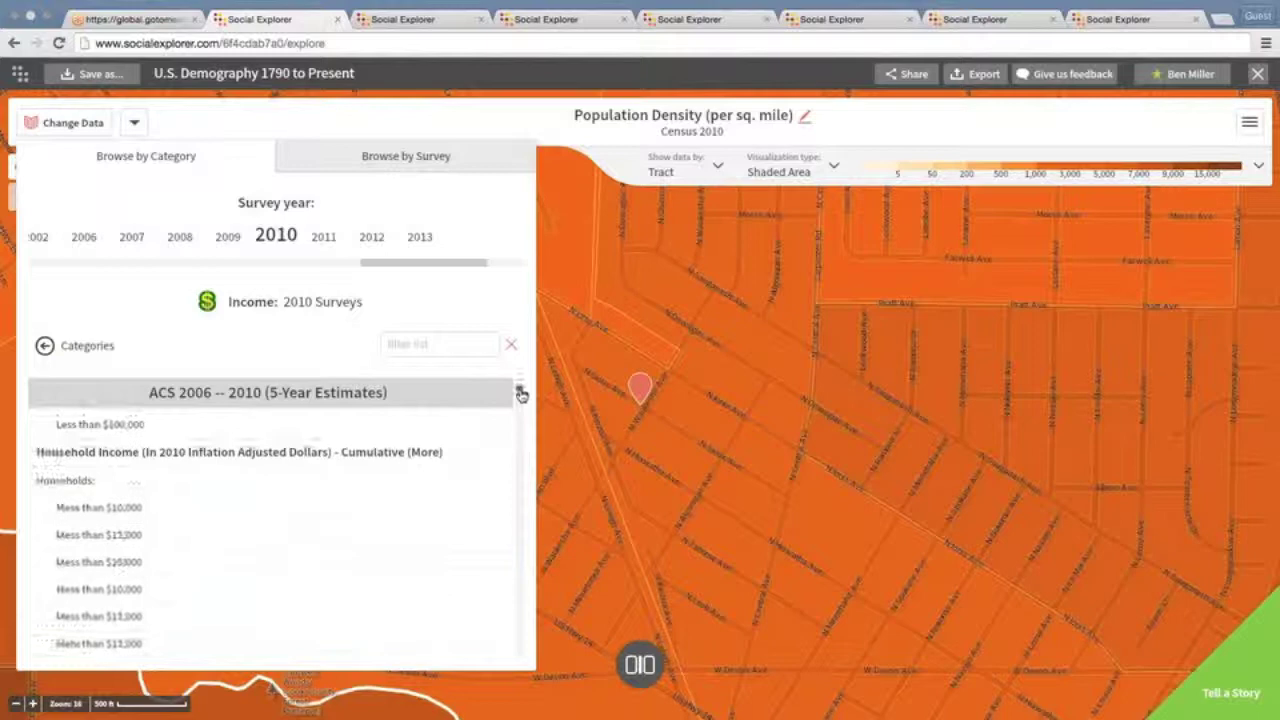
scroll(521, 399, down, 5)
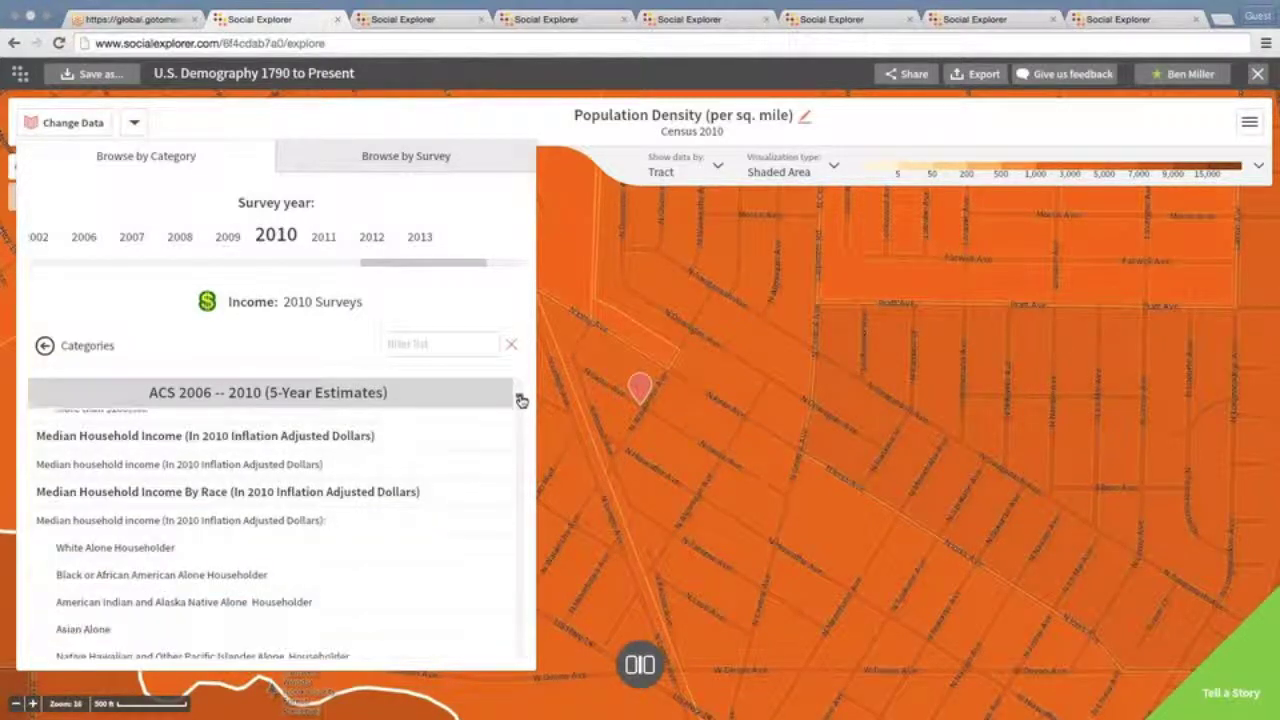
scroll(520, 403, down, 6)
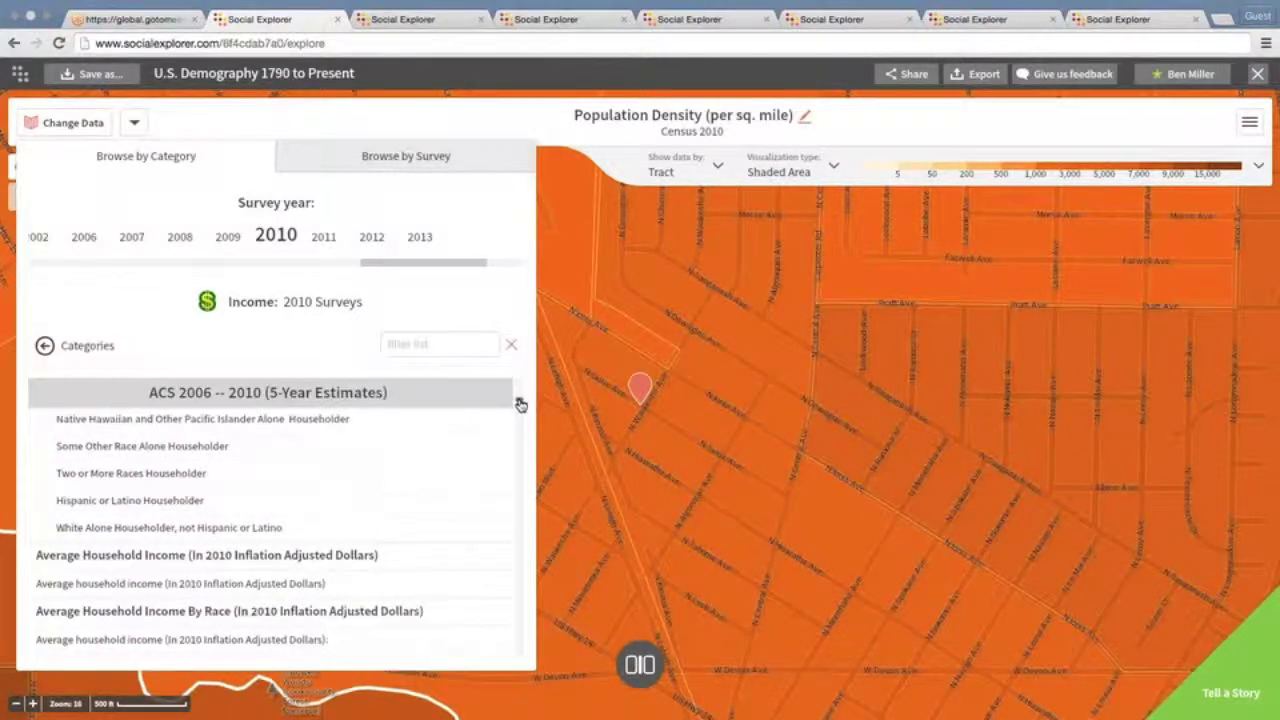
scroll(520, 410, down, 6)
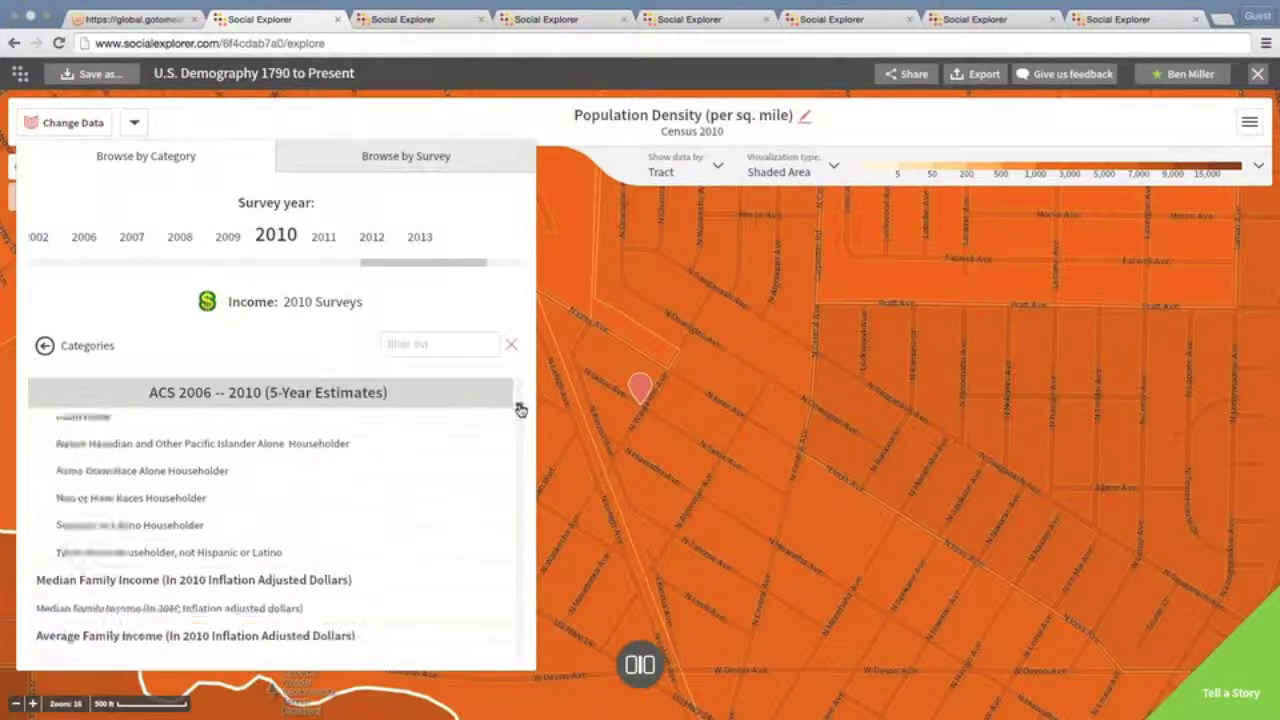
scroll(520, 418, down, 5)
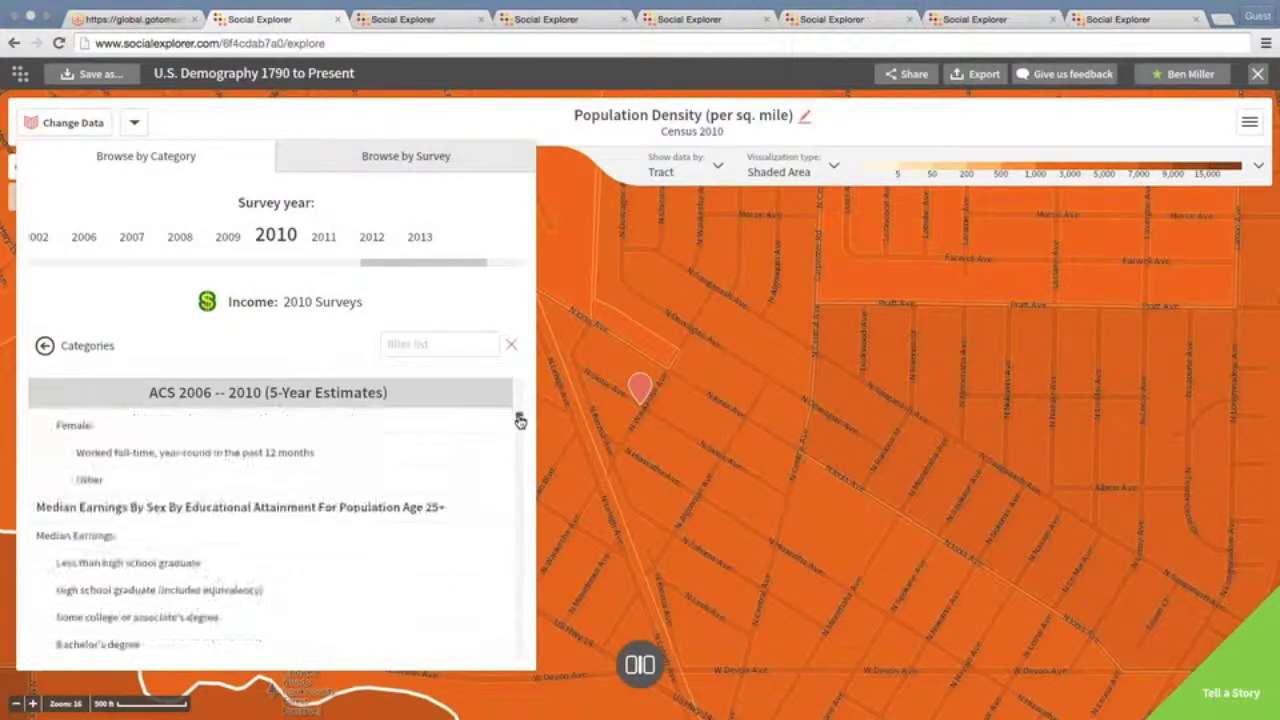
drag(520, 422, 518, 468)
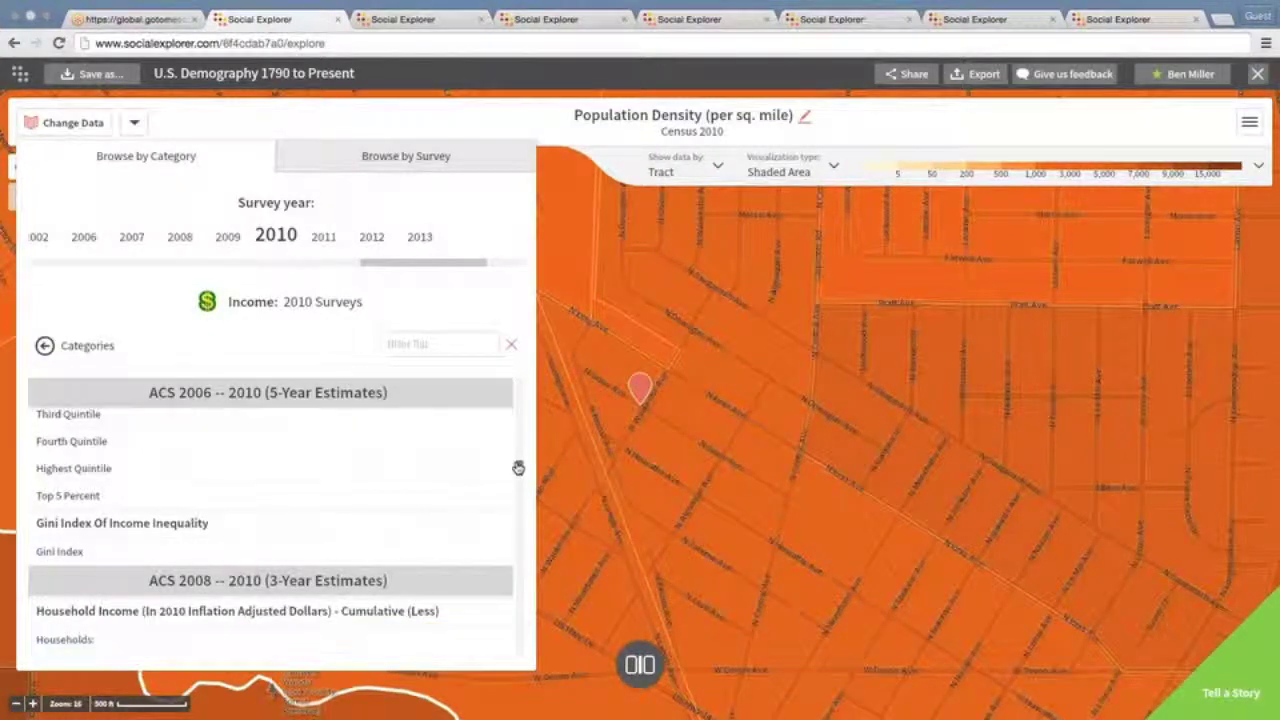
scroll(518, 468, down, 5)
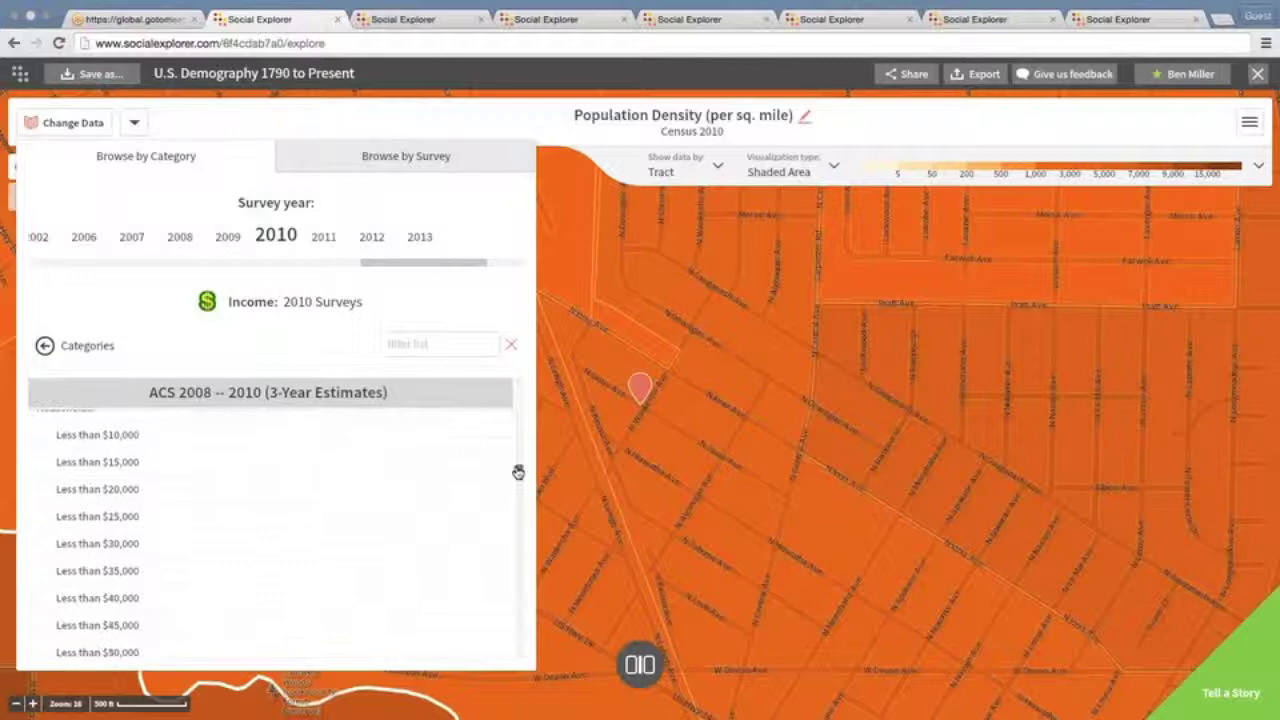
scroll(518, 473, down, 8)
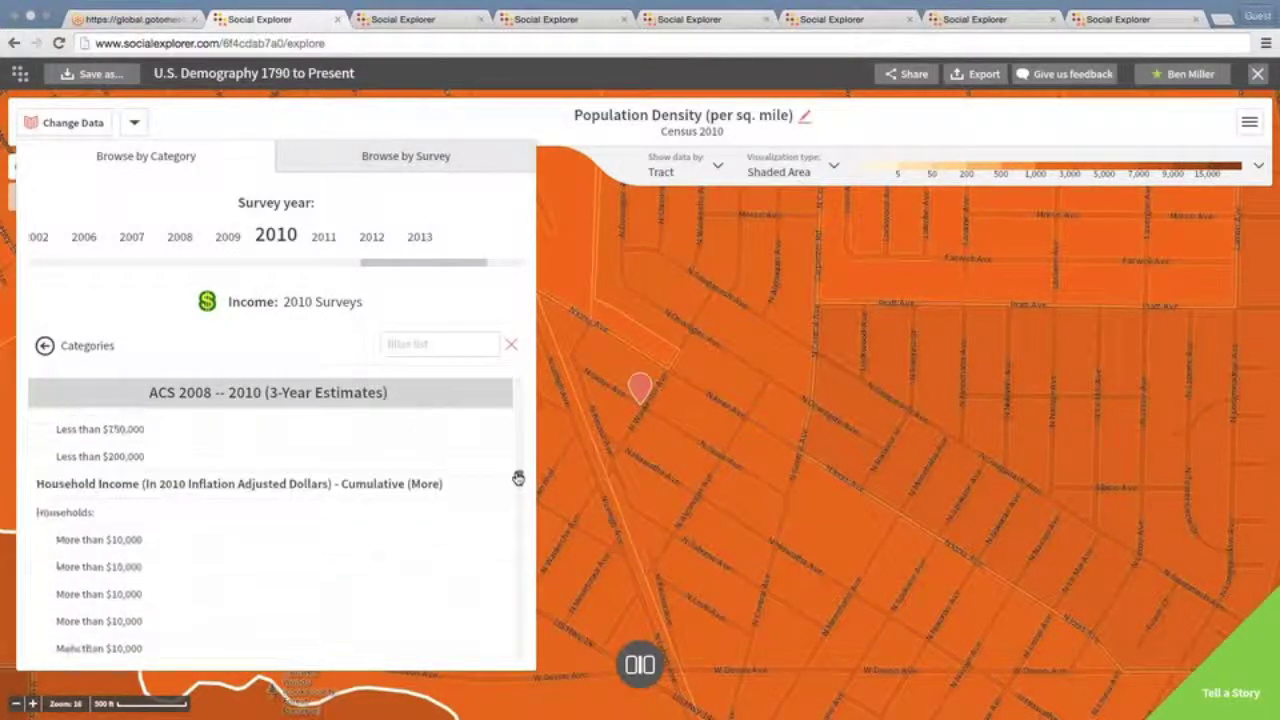
scroll(518, 477, up, 10)
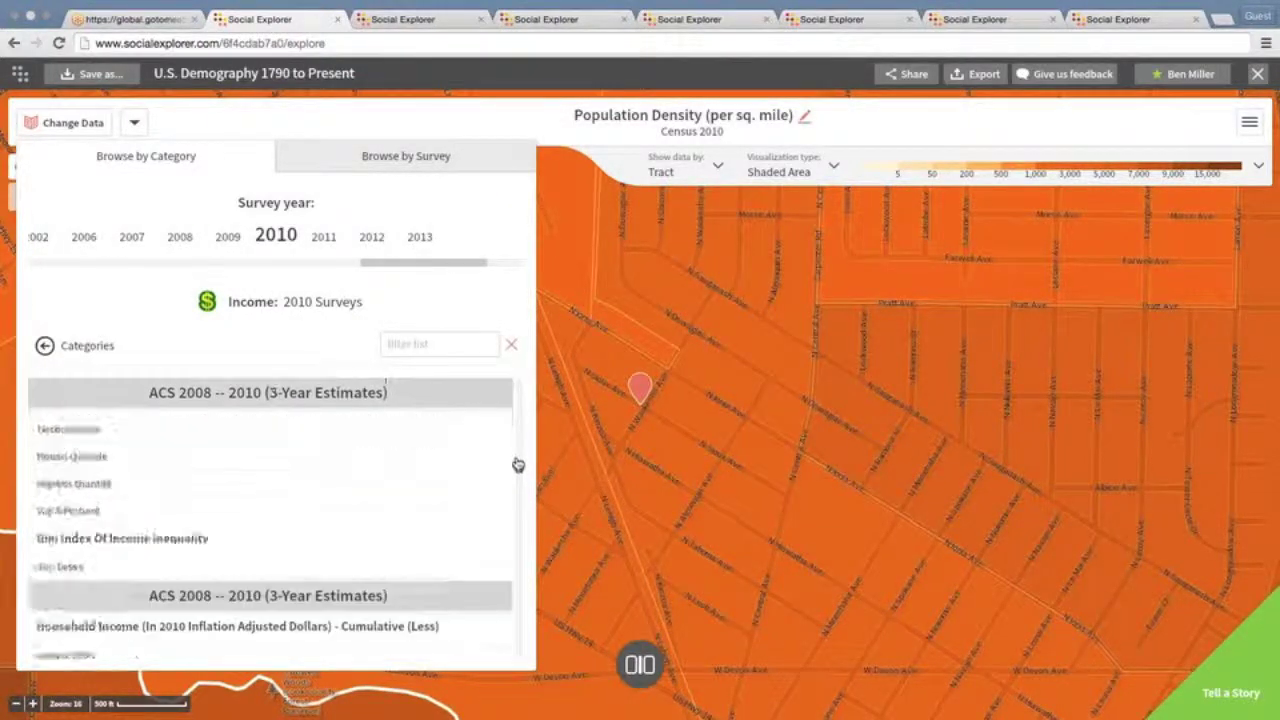
scroll(518, 459, down, 15)
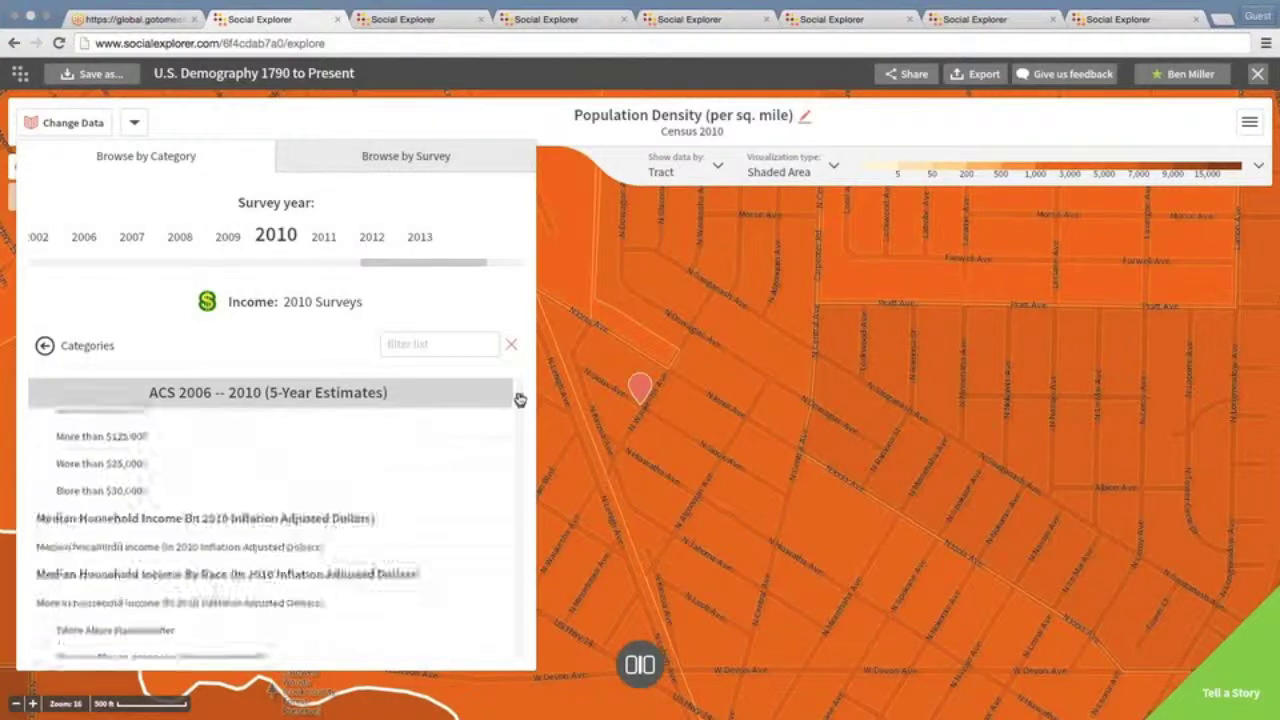
scroll(521, 390, up, 4)
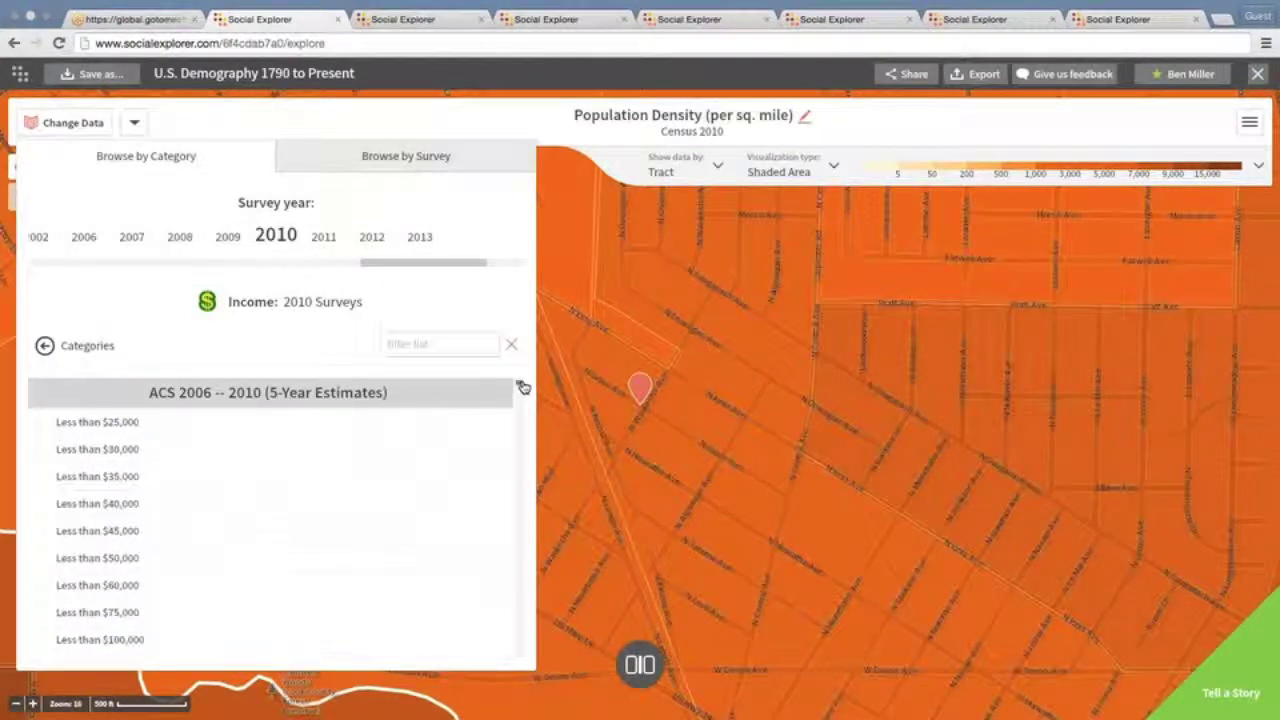
scroll(522, 388, up, 2)
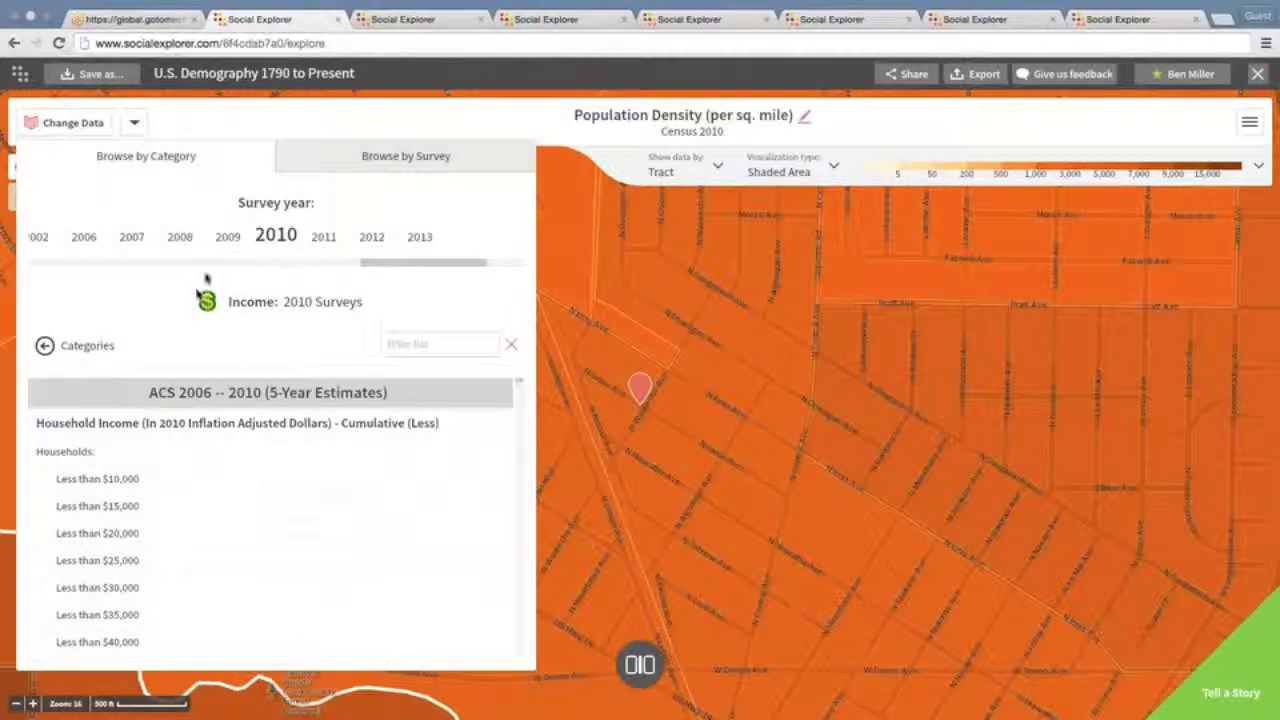
Map 'Some college or more' from the Education category, ACS 2006–2010 5-Year Estimates
click(88, 347)
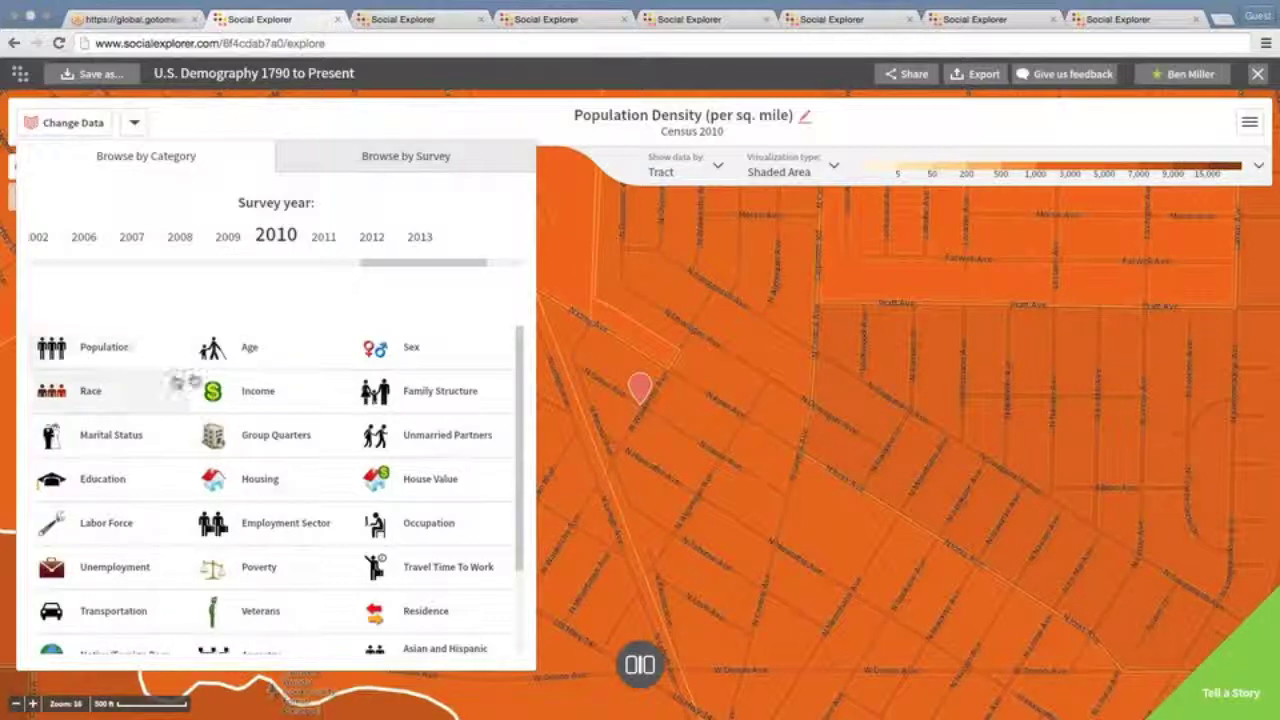
click(108, 482)
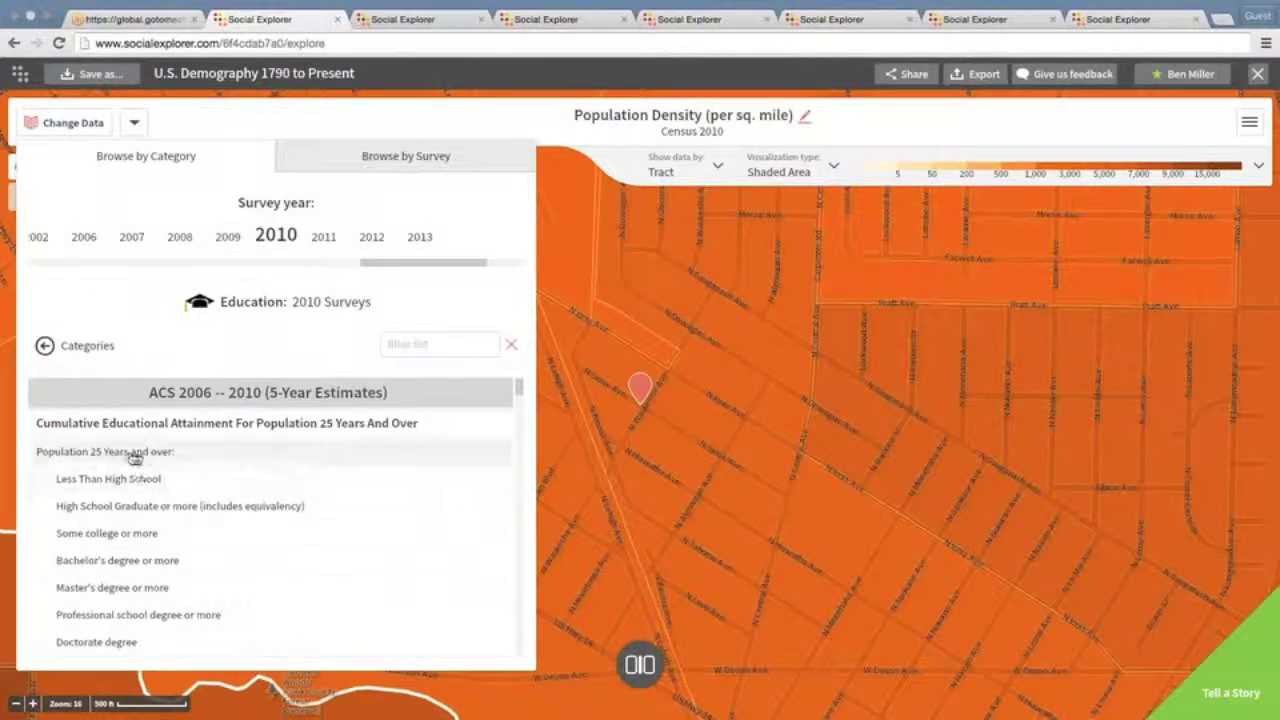
click(139, 538)
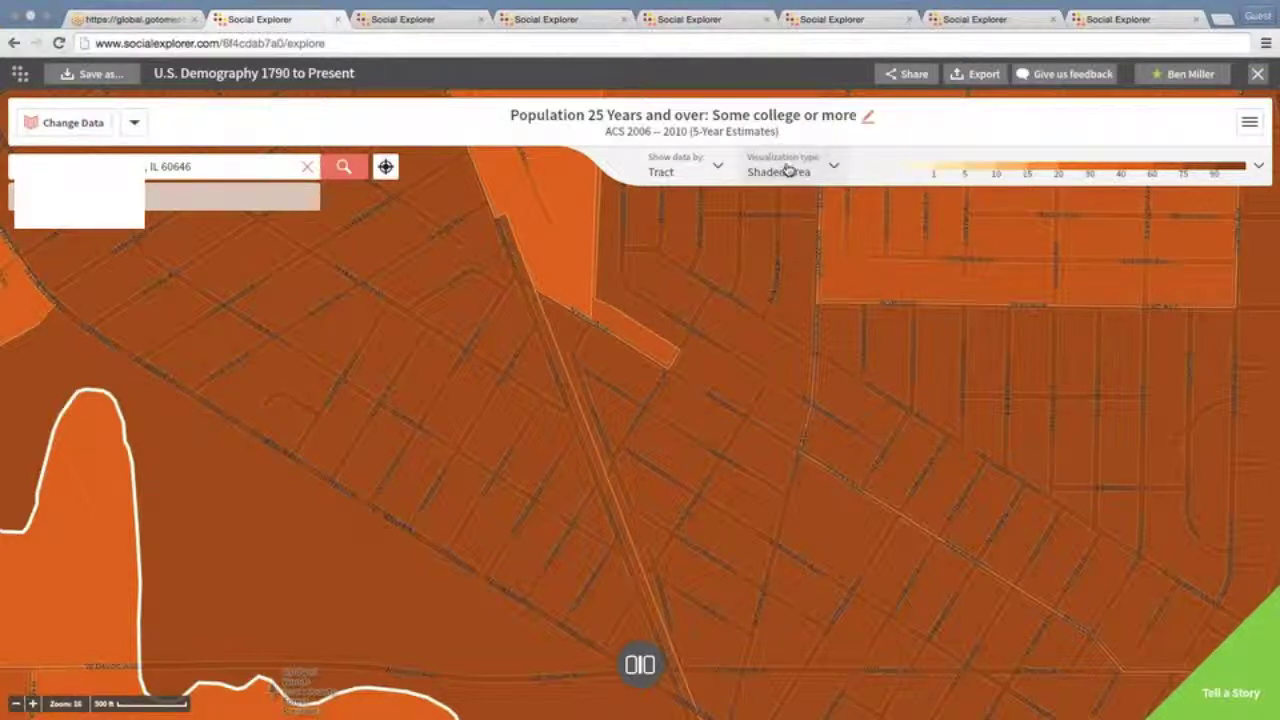
Inspect the tract shading, then list the Shaded Area, Bubbles and Dot Density visualization types
mouse_move(718, 372)
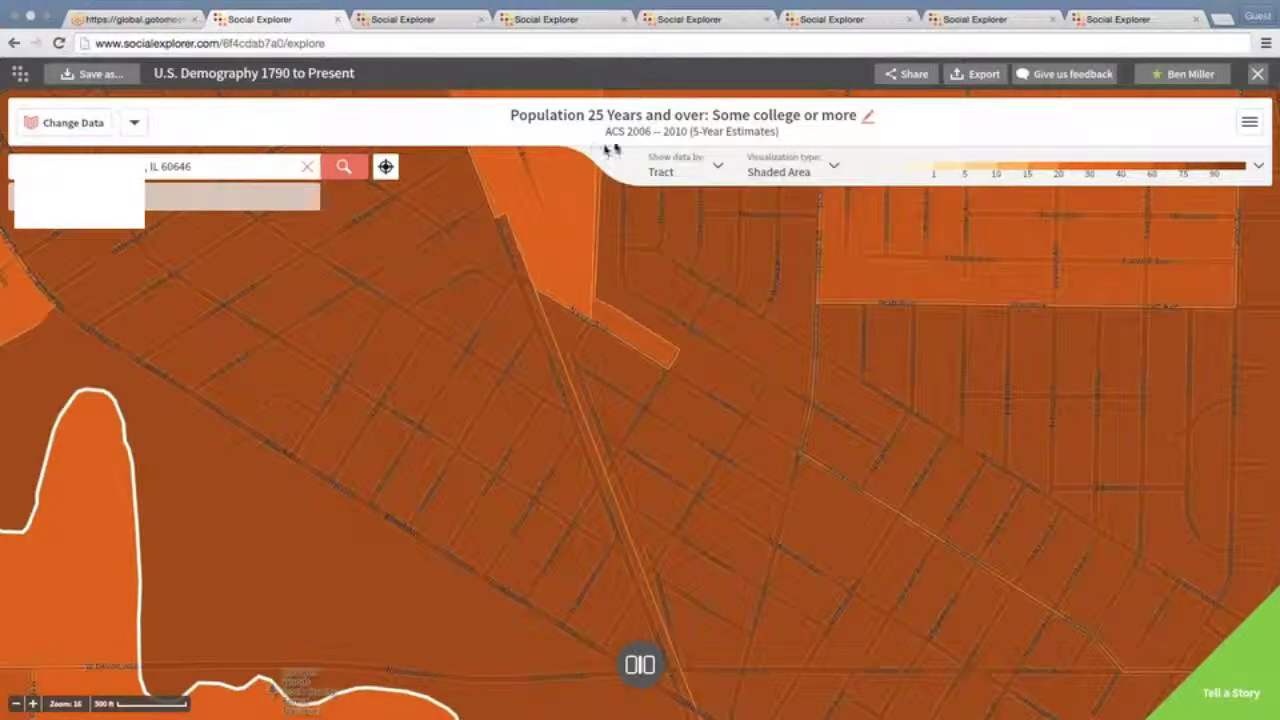
click(836, 168)
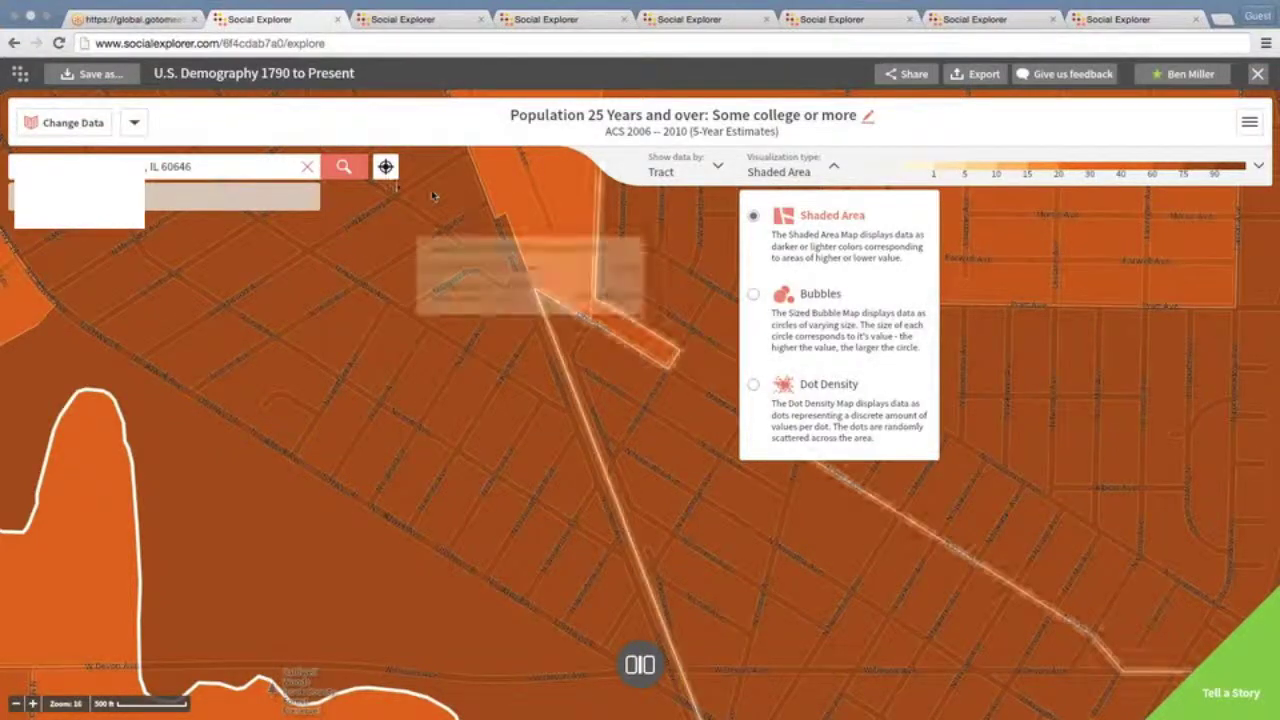
Map the Population category's Total Population variable from the 2006–2010 estimates
click(83, 131)
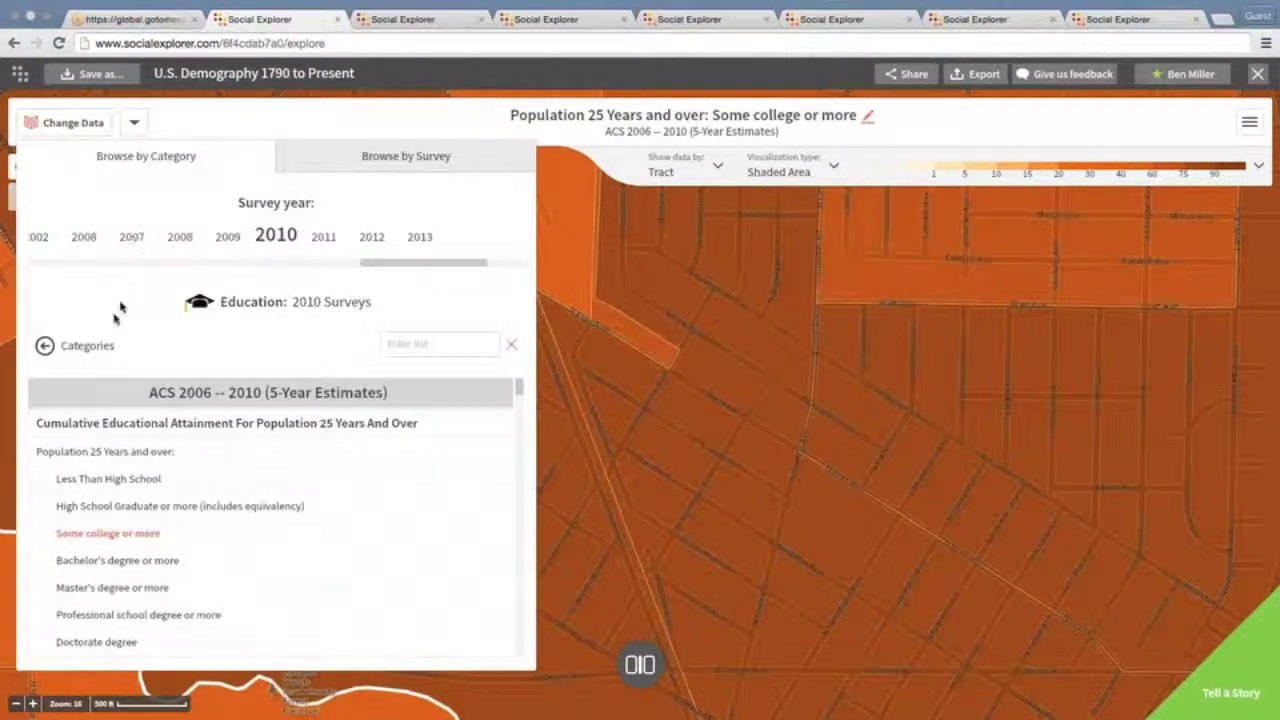
click(102, 350)
click(103, 346)
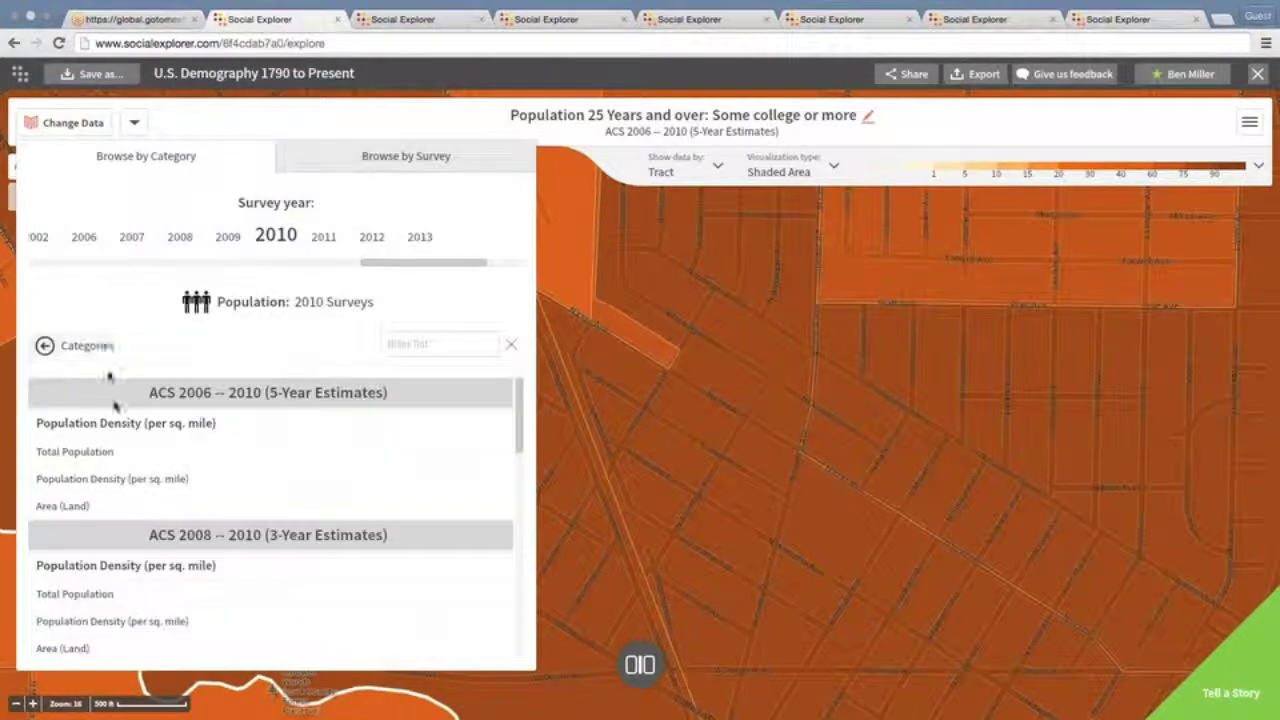
click(92, 452)
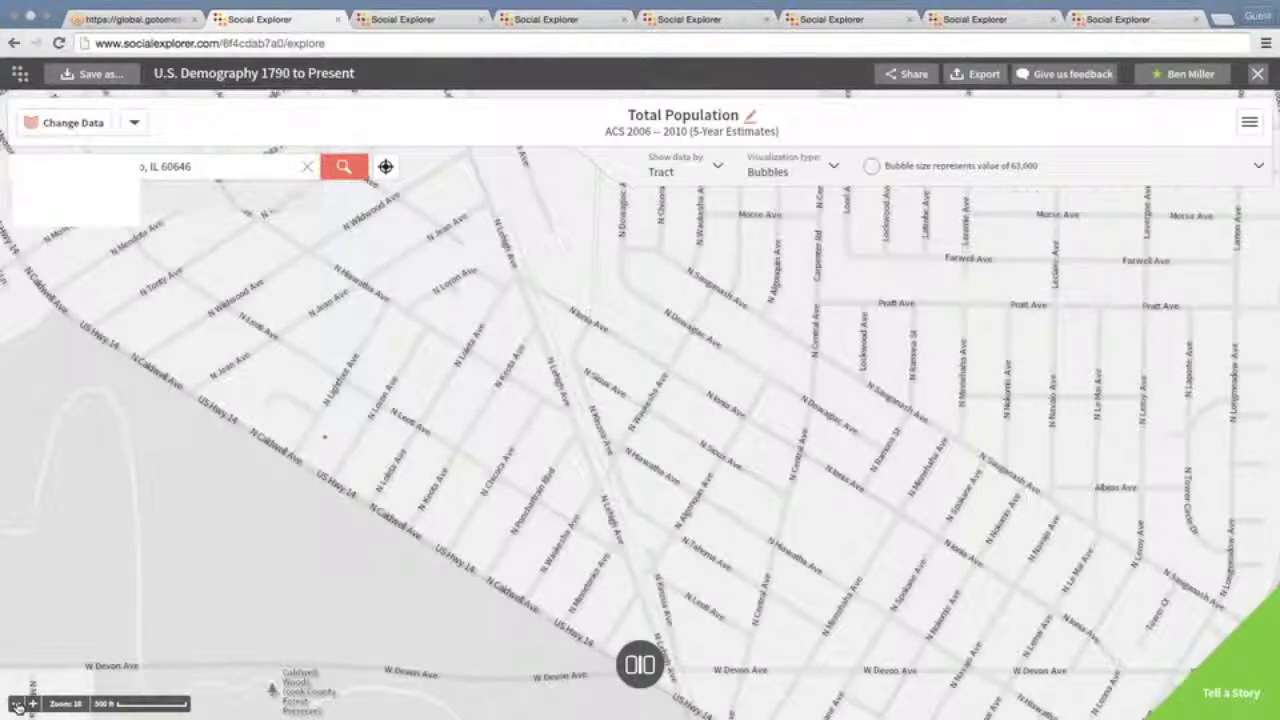
Zoom out to a county-level view around Lake Michigan and expand the bubble size settings
click(17, 705)
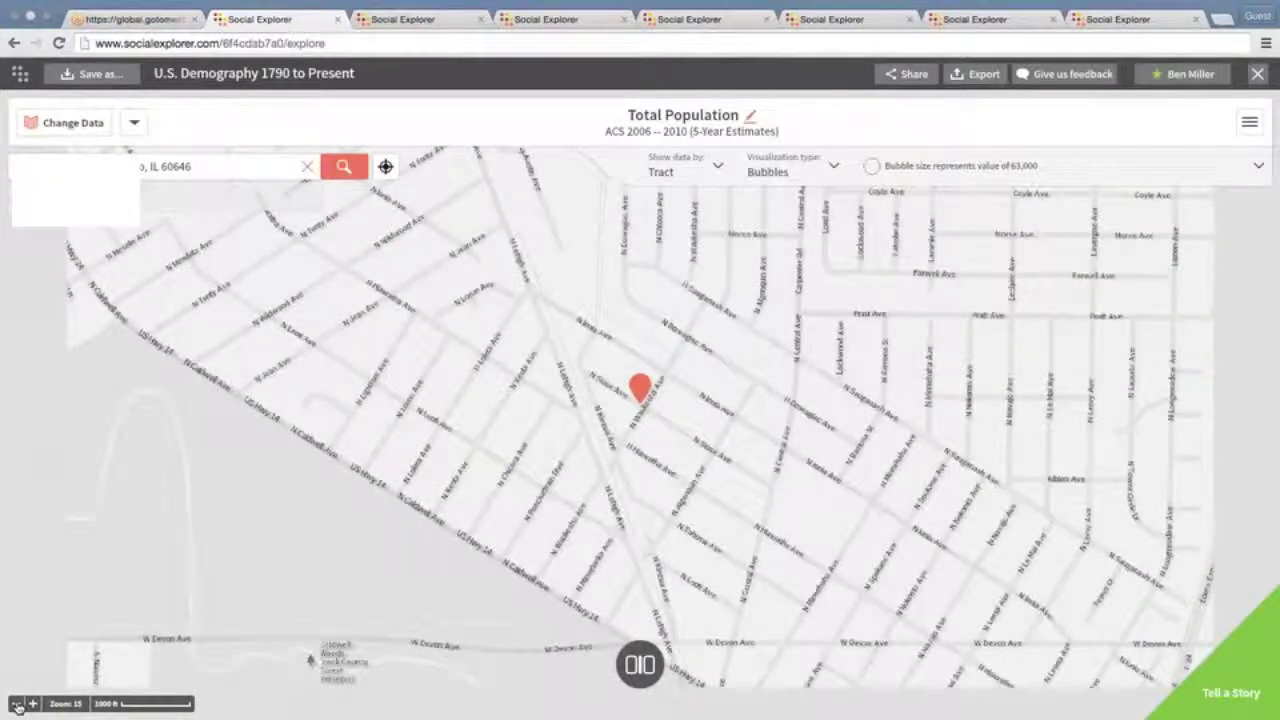
click(17, 705)
click(17, 705)
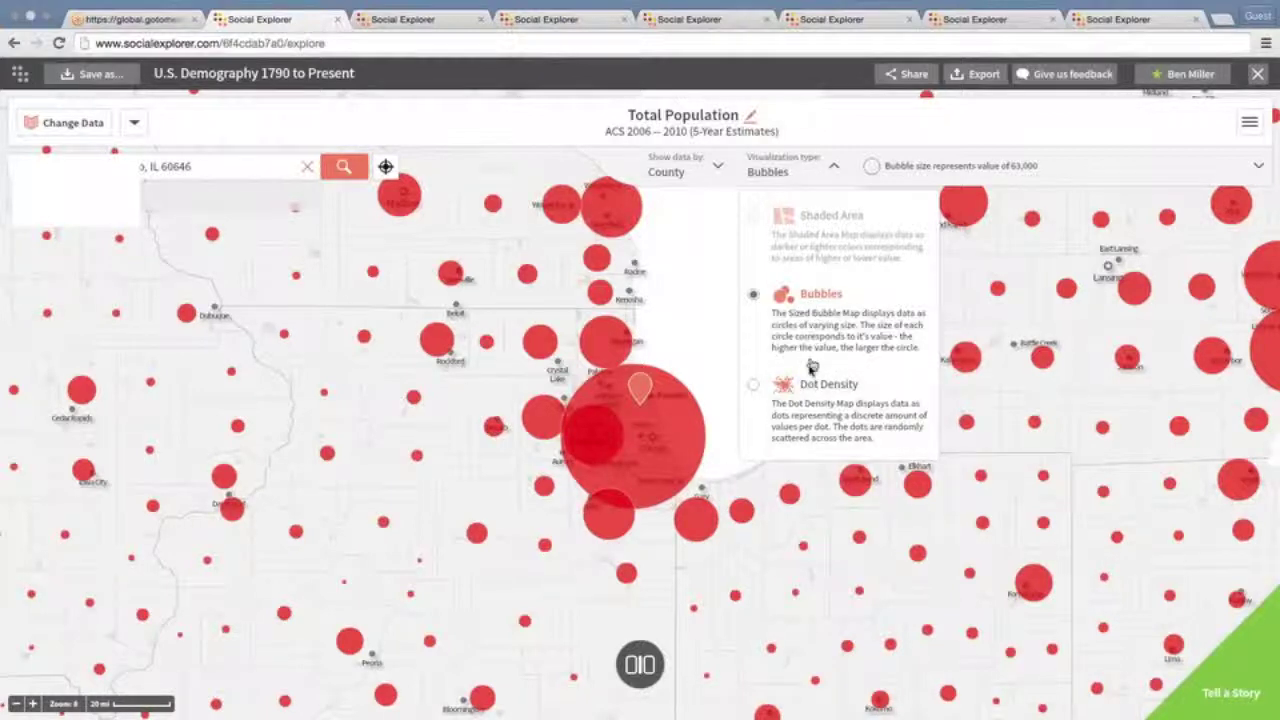
click(830, 180)
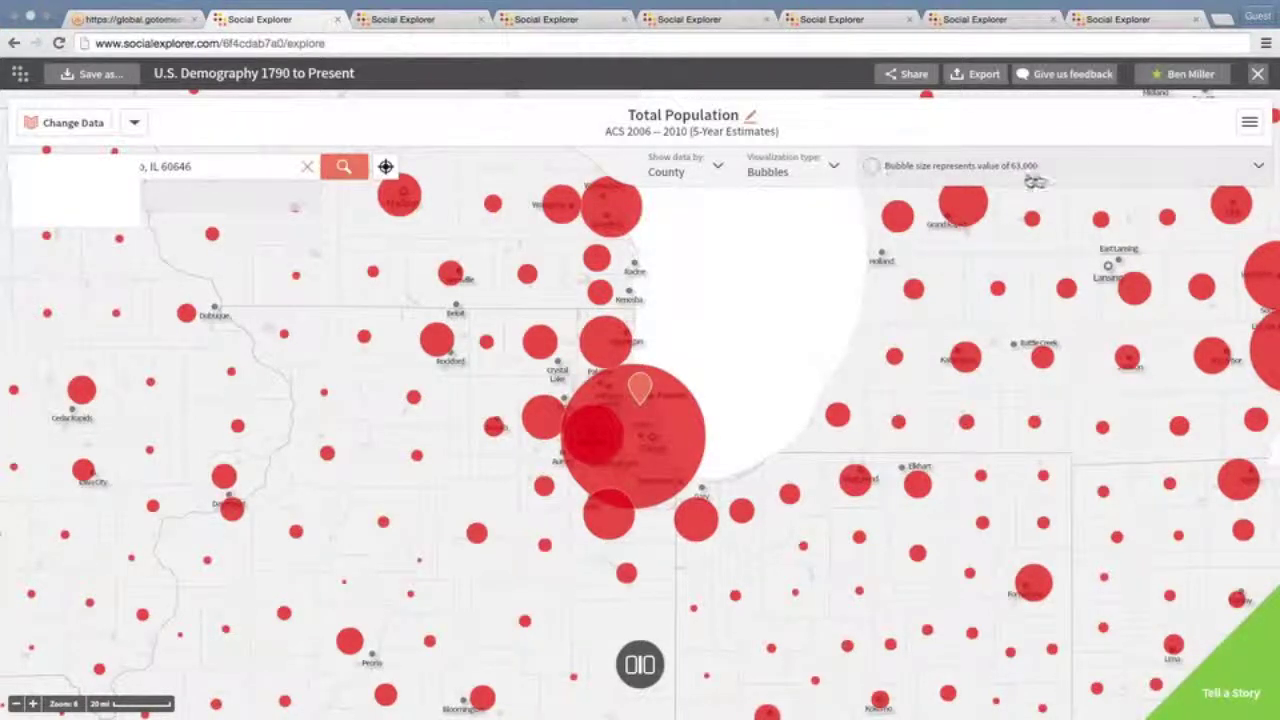
click(1045, 180)
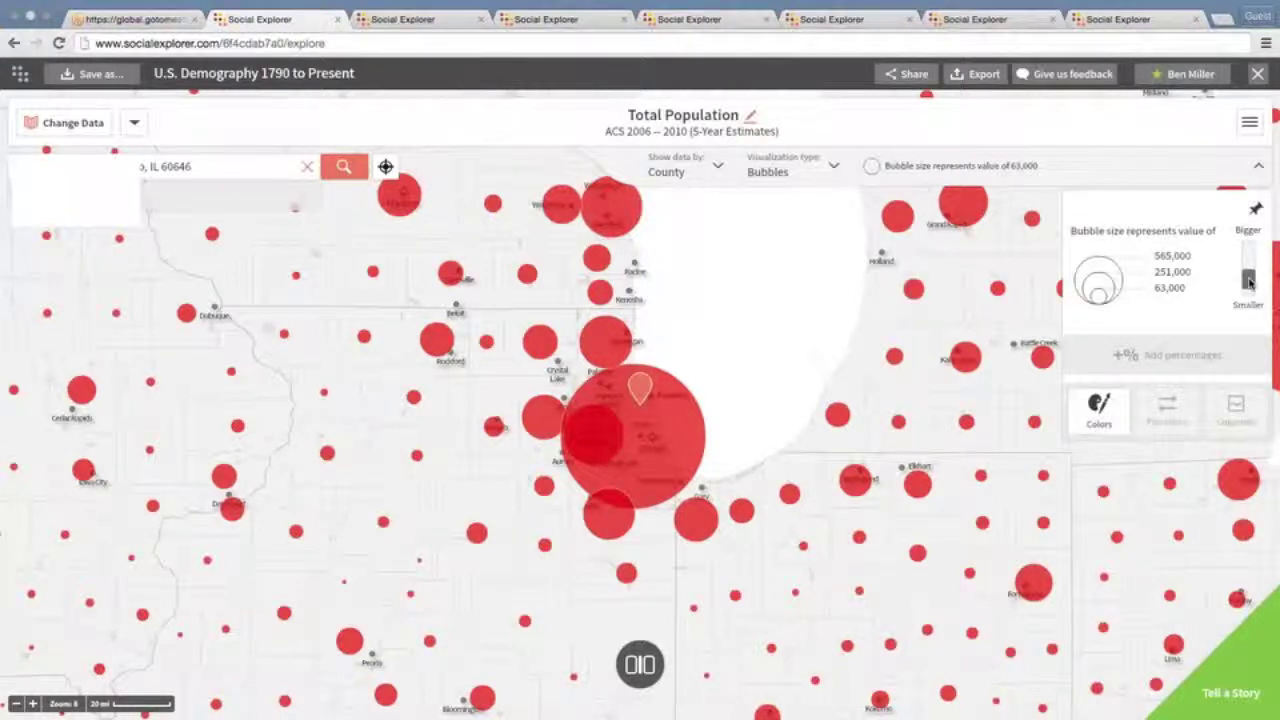
Adjust the Bigger/Smaller slider so the bubble legend reads 180,000, 718,000 and 1,616,000
drag(1248, 283, 1249, 287)
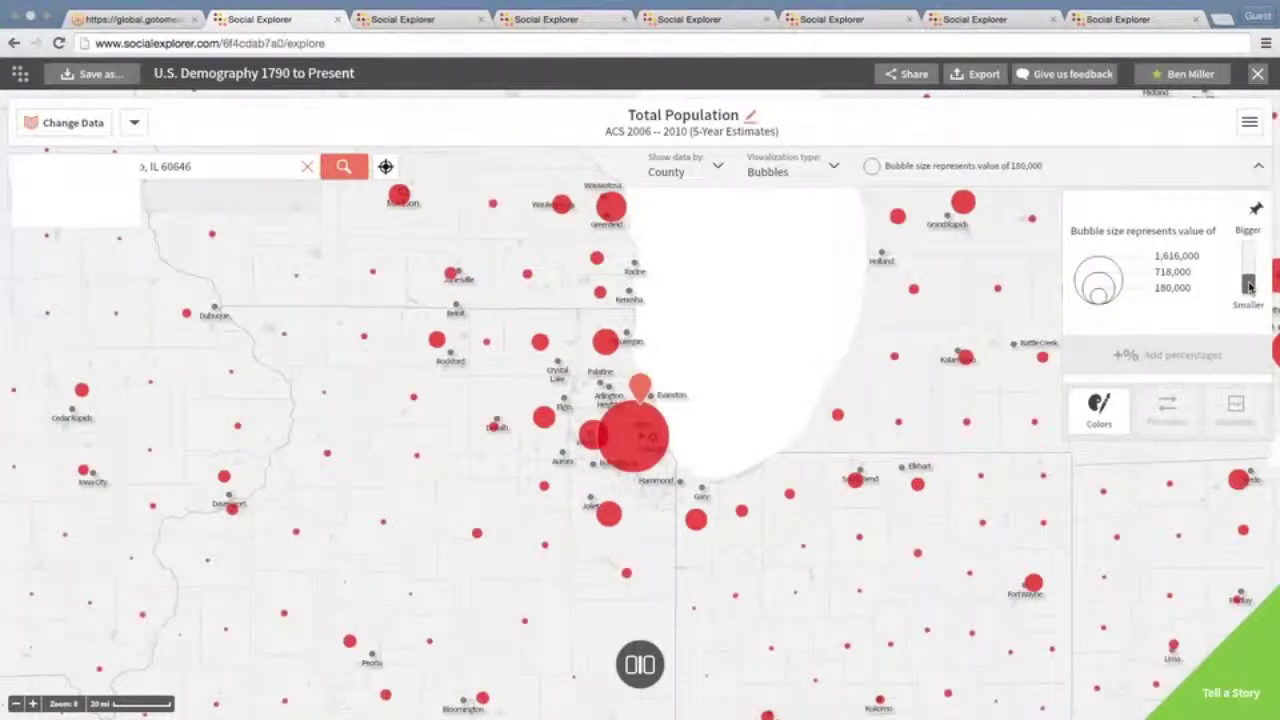
drag(1249, 287, 1249, 258)
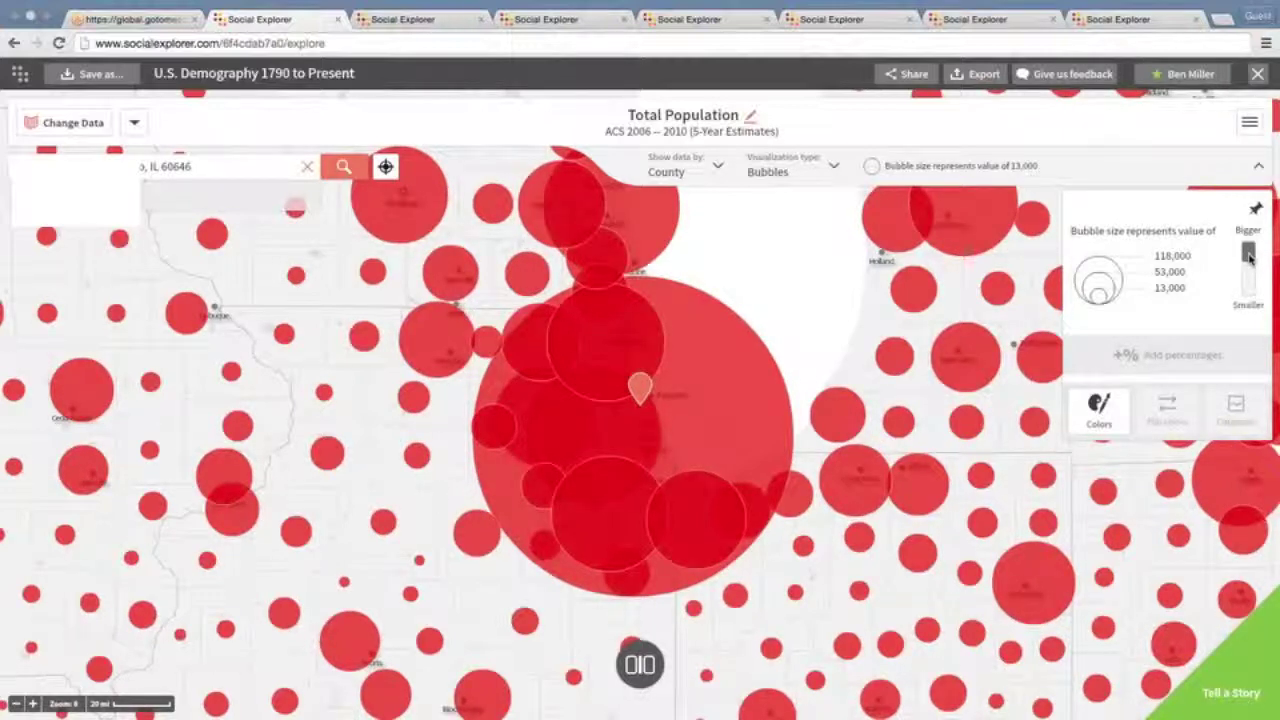
drag(1249, 257, 1249, 285)
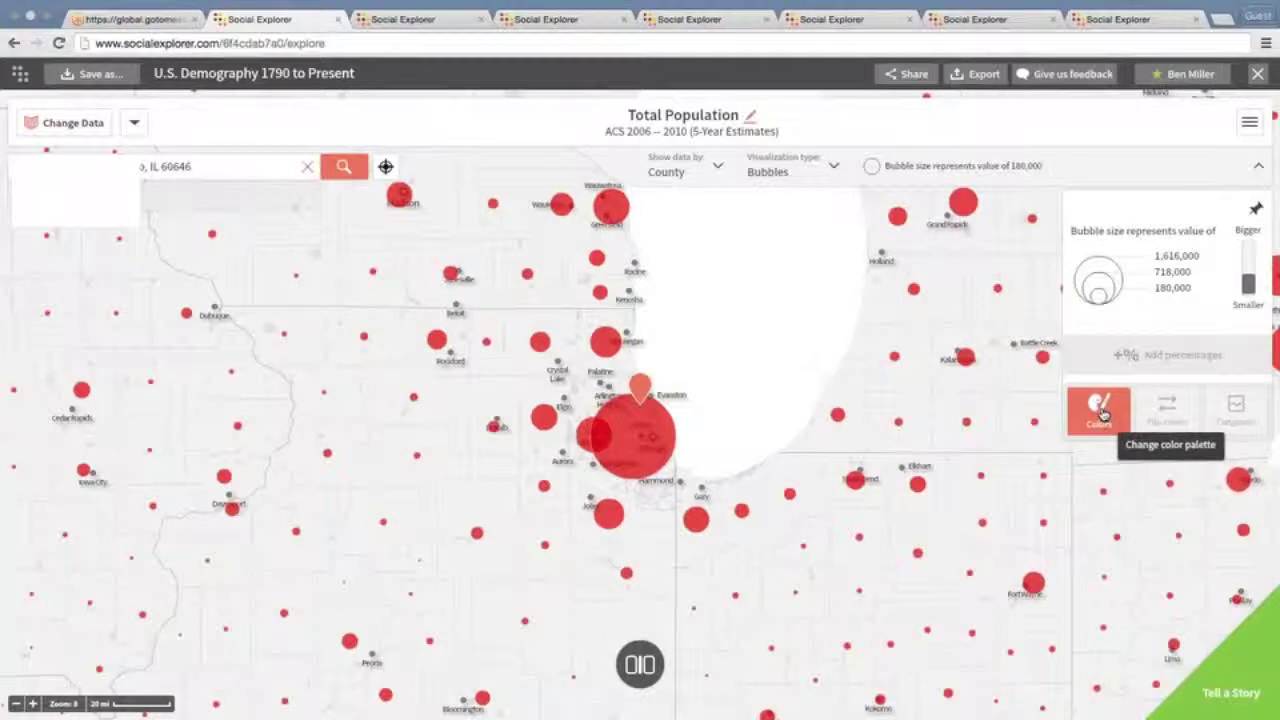
Recolour the county population bubbles with the Blue palette and show the visualization type list
click(1105, 413)
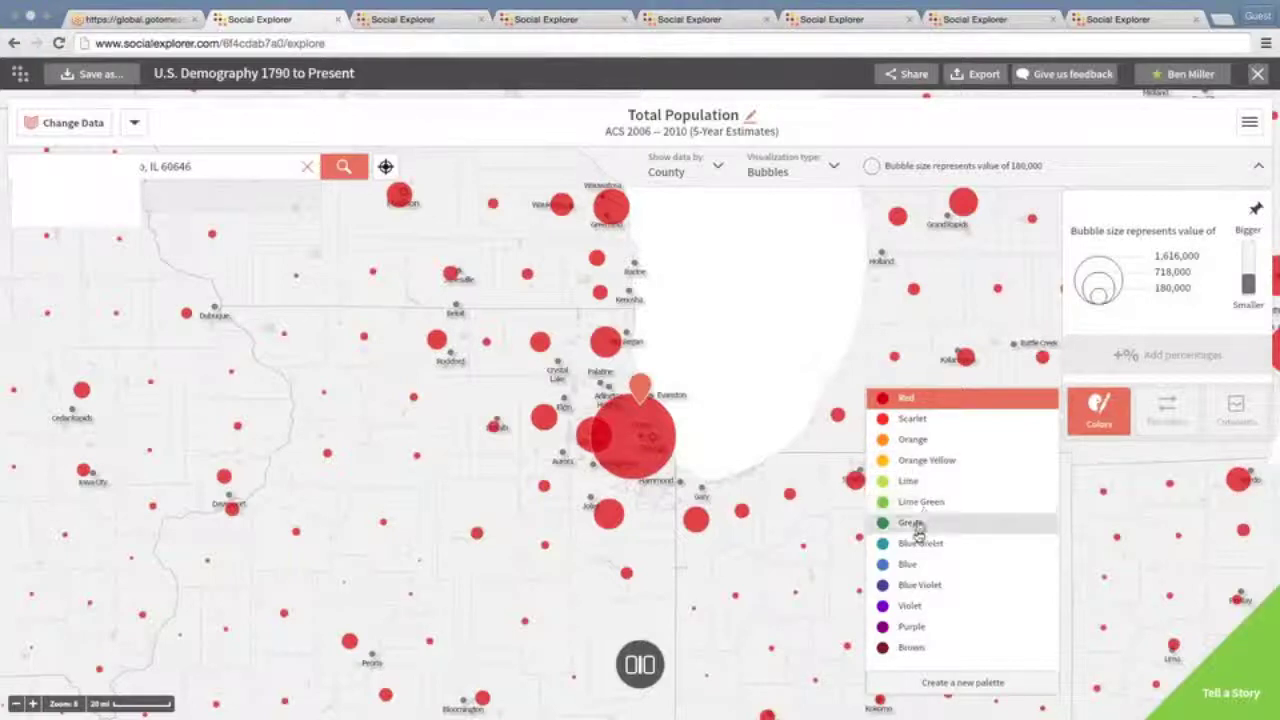
click(910, 566)
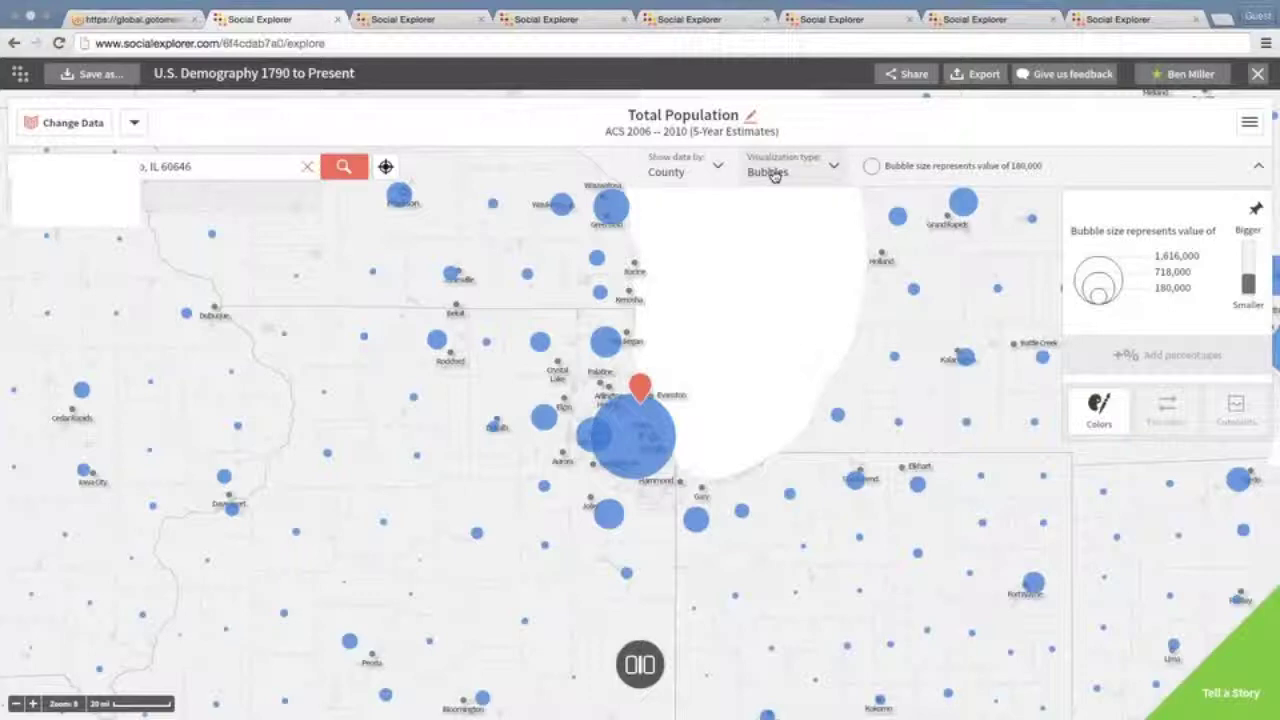
click(820, 172)
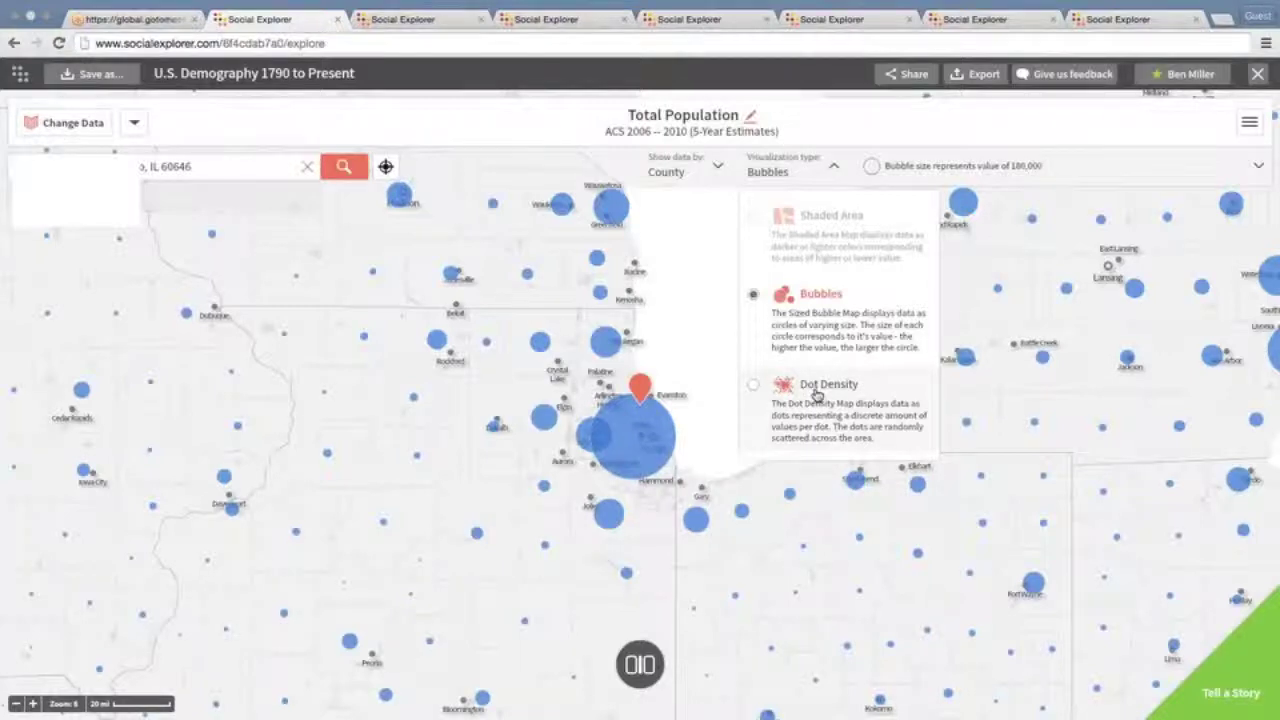
Switch the Total Population map to Dot Density, with one dot per 2,500 people
click(816, 394)
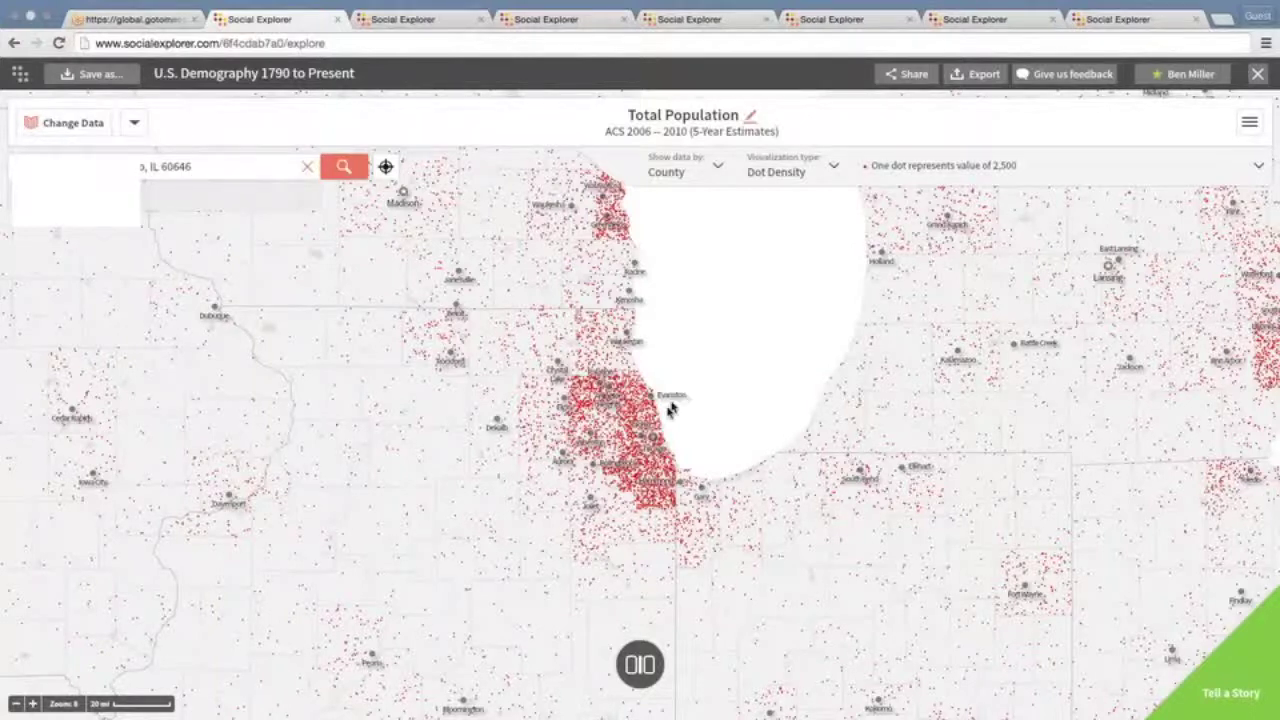
mouse_move(645, 418)
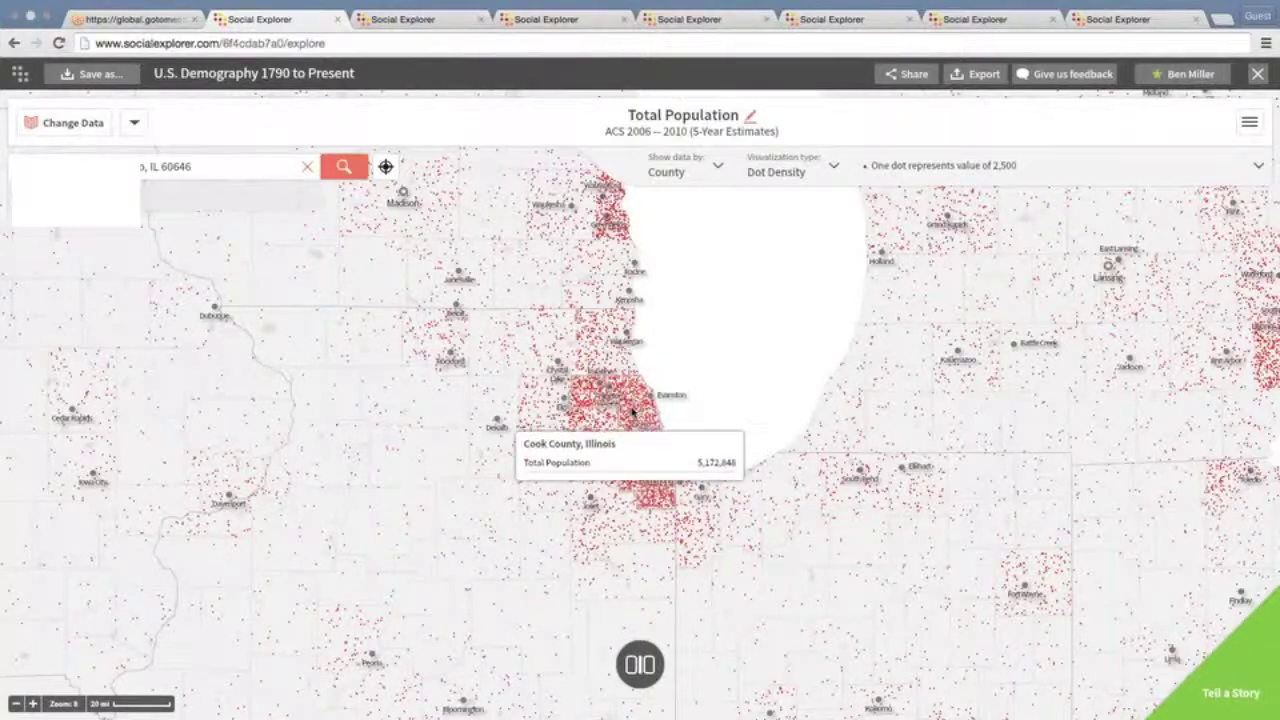
Move the dot legend's More/Less slider until each dot represents 5,000 people instead of 2,500
click(977, 179)
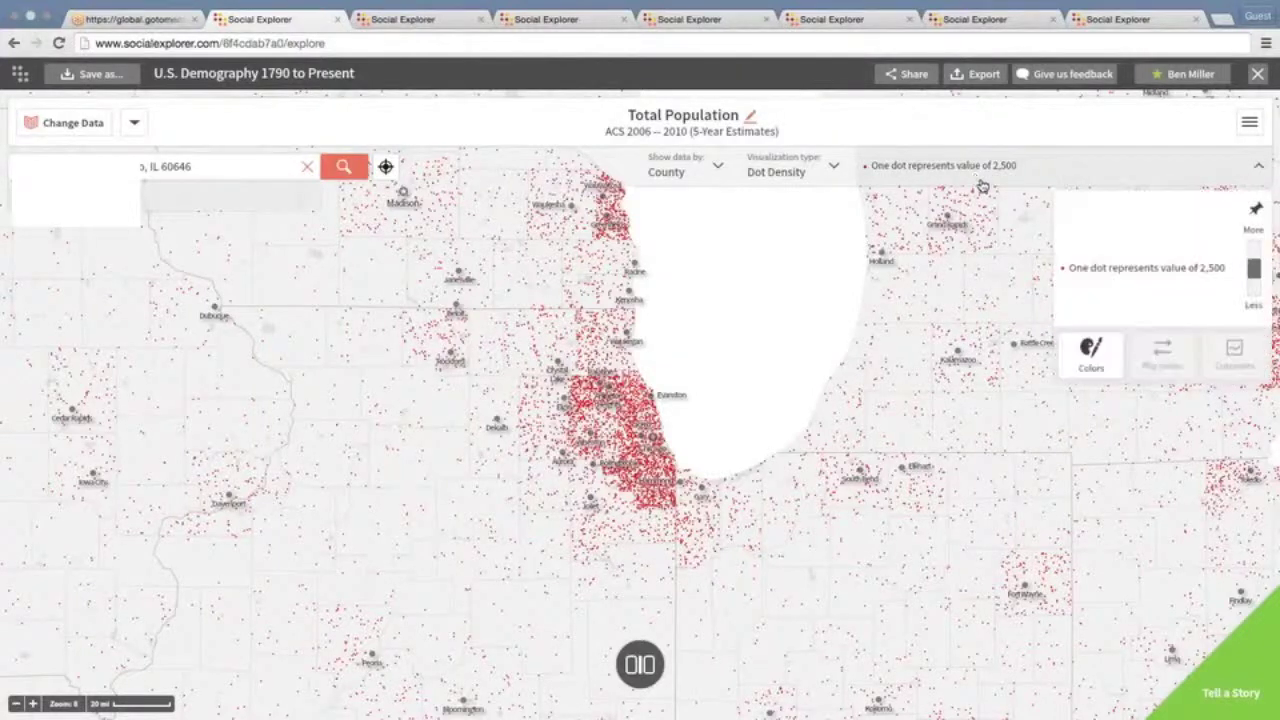
click(1258, 172)
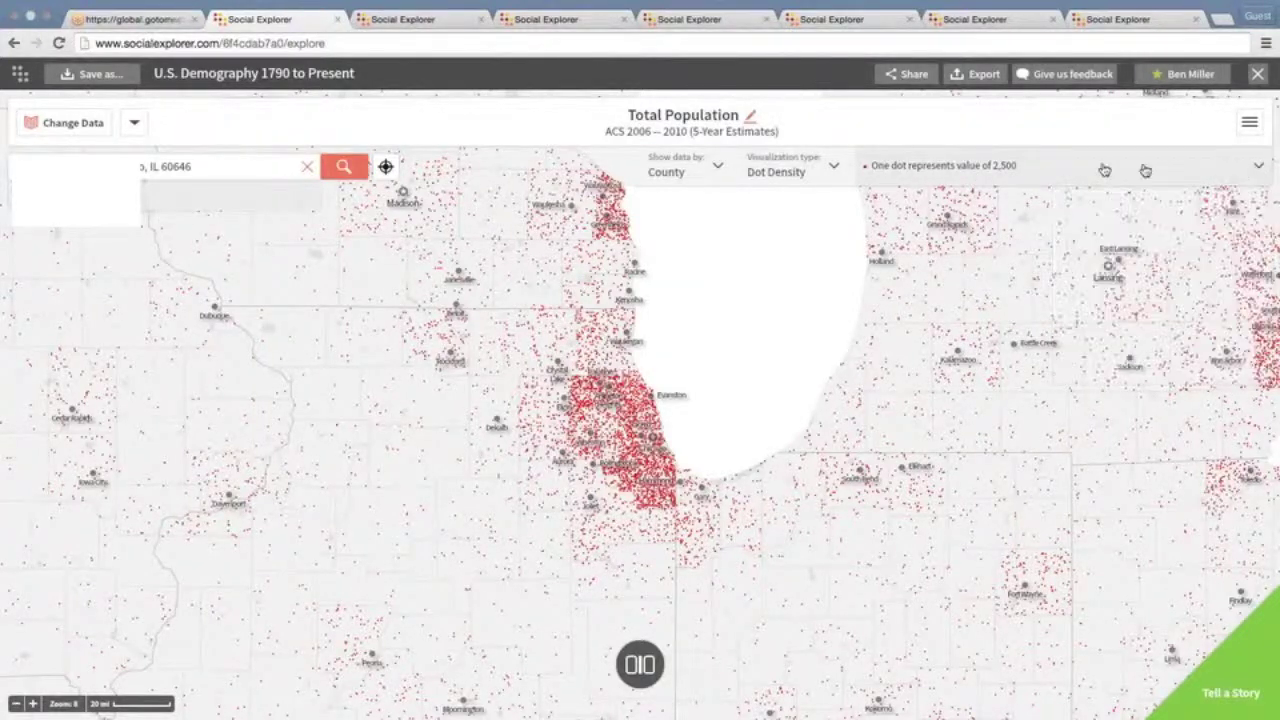
click(1238, 167)
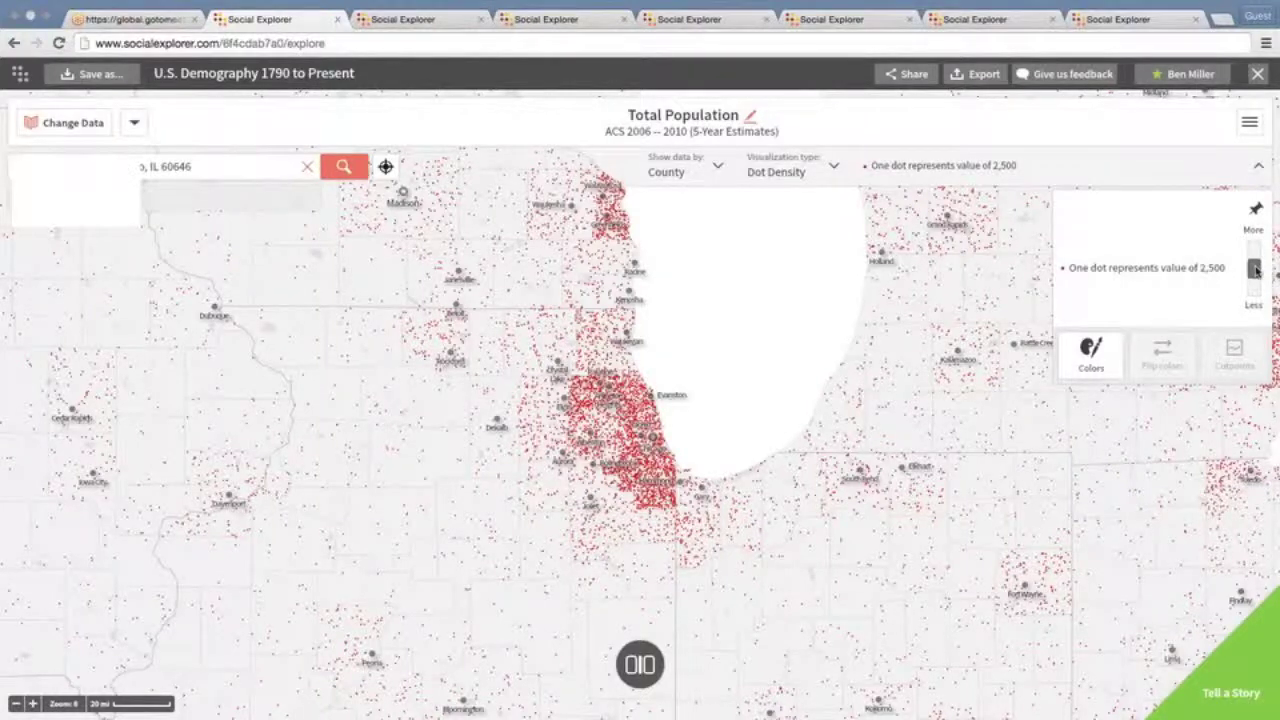
drag(1255, 270, 1255, 262)
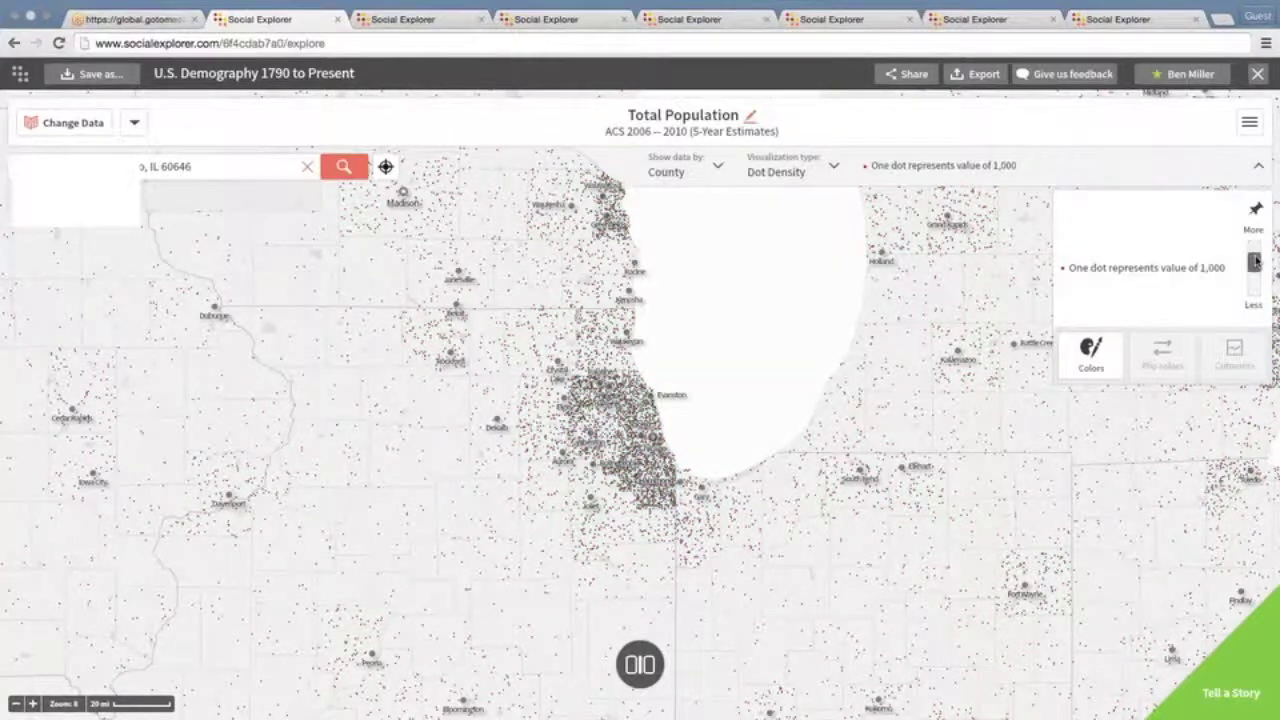
drag(1255, 262, 1255, 249)
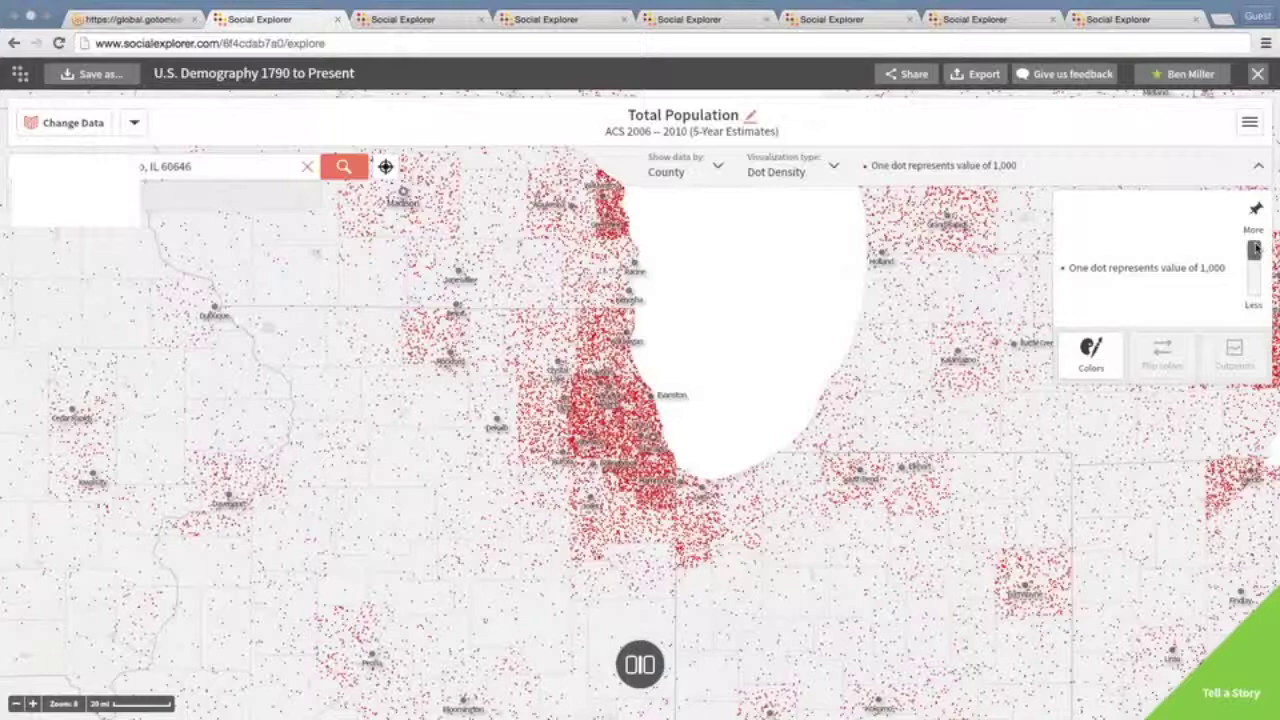
drag(1255, 249, 1255, 298)
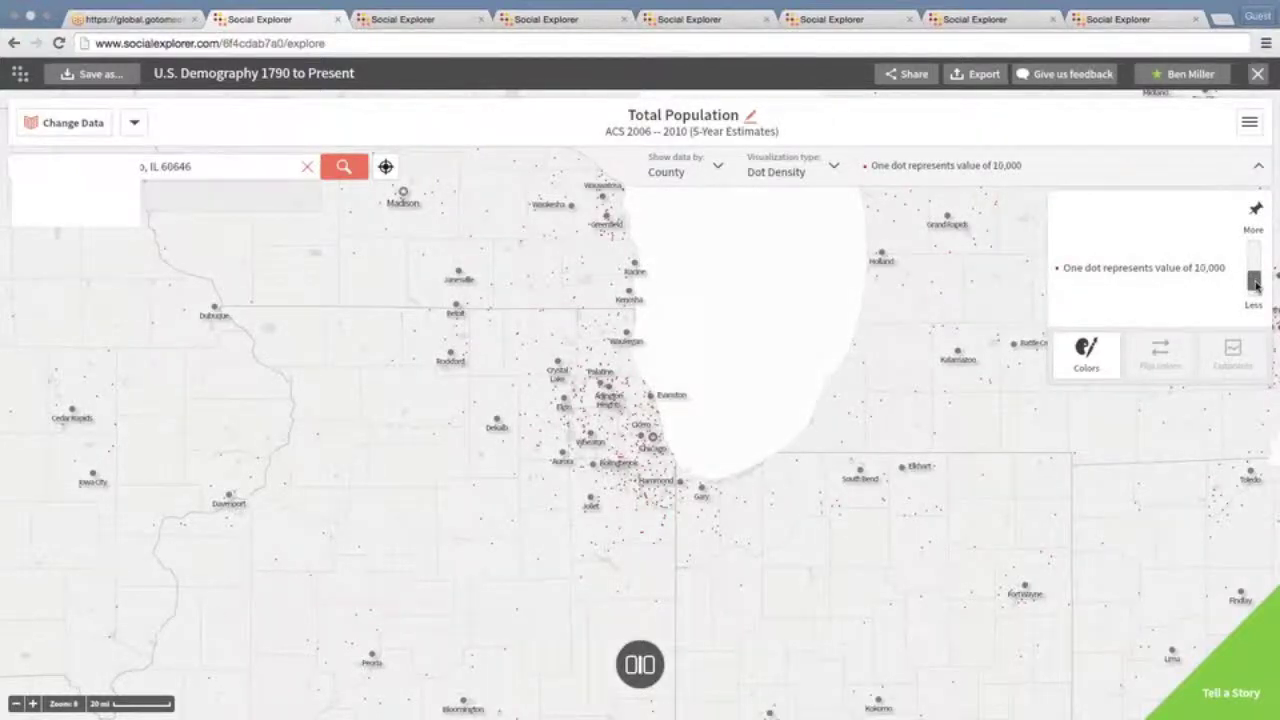
drag(1257, 286, 1258, 281)
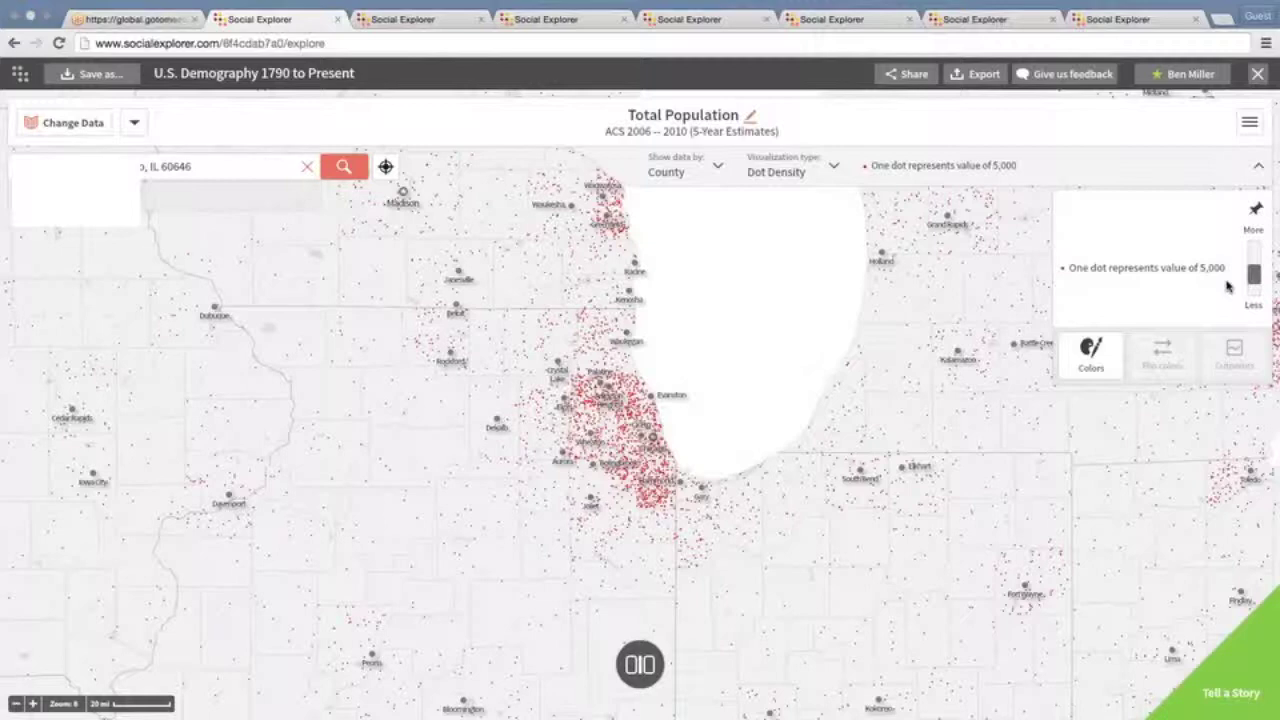
click(307, 166)
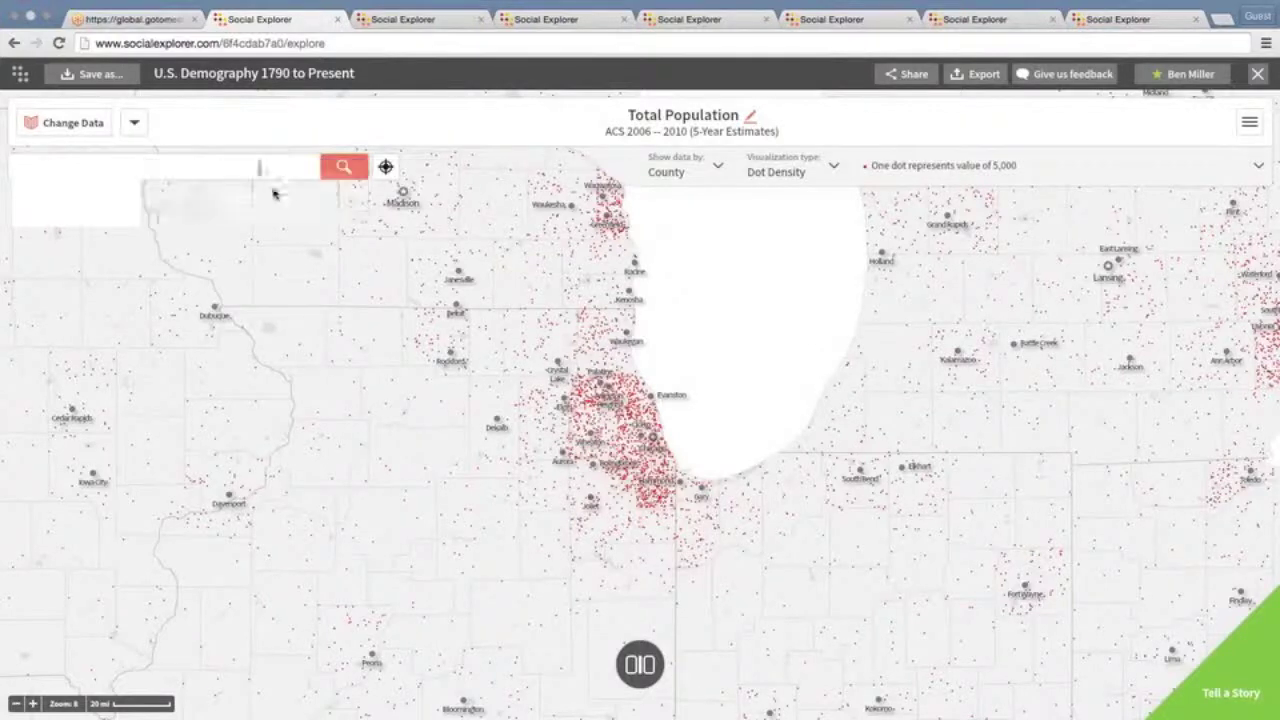
Zoom out and recentre the dot map on the continental US, showing states at 100,000 per dot
click(16, 704)
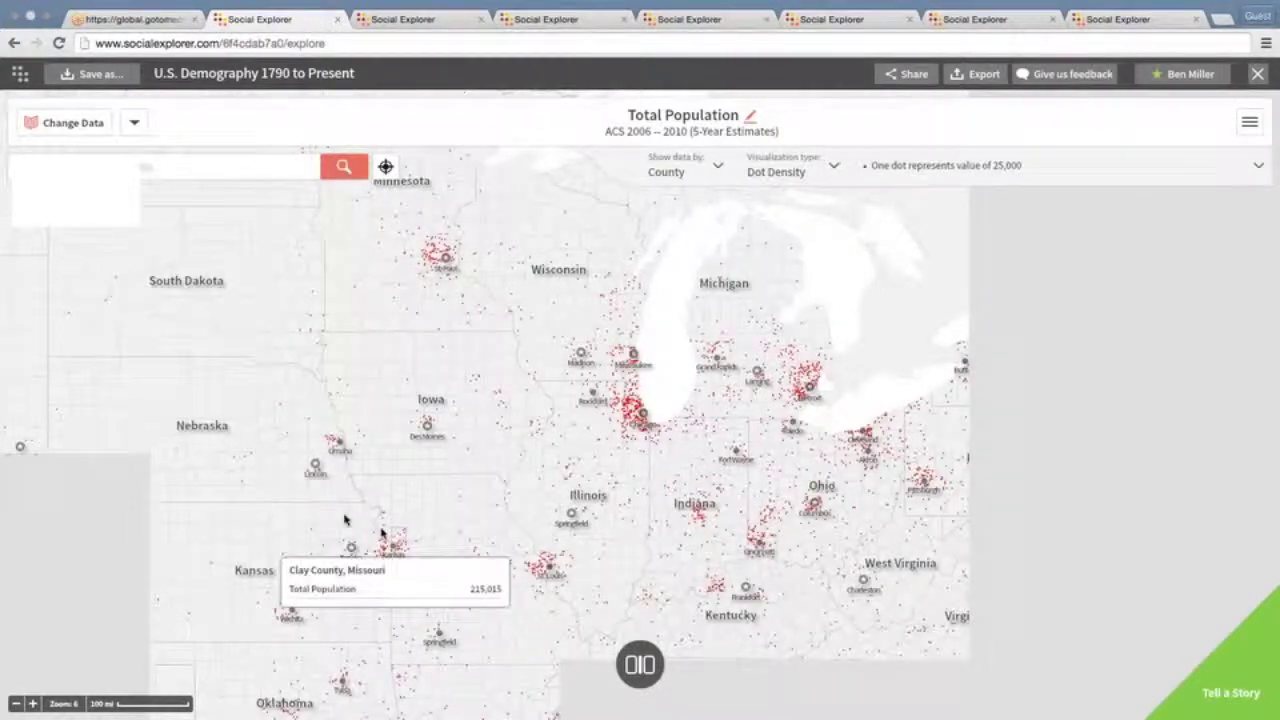
click(16, 705)
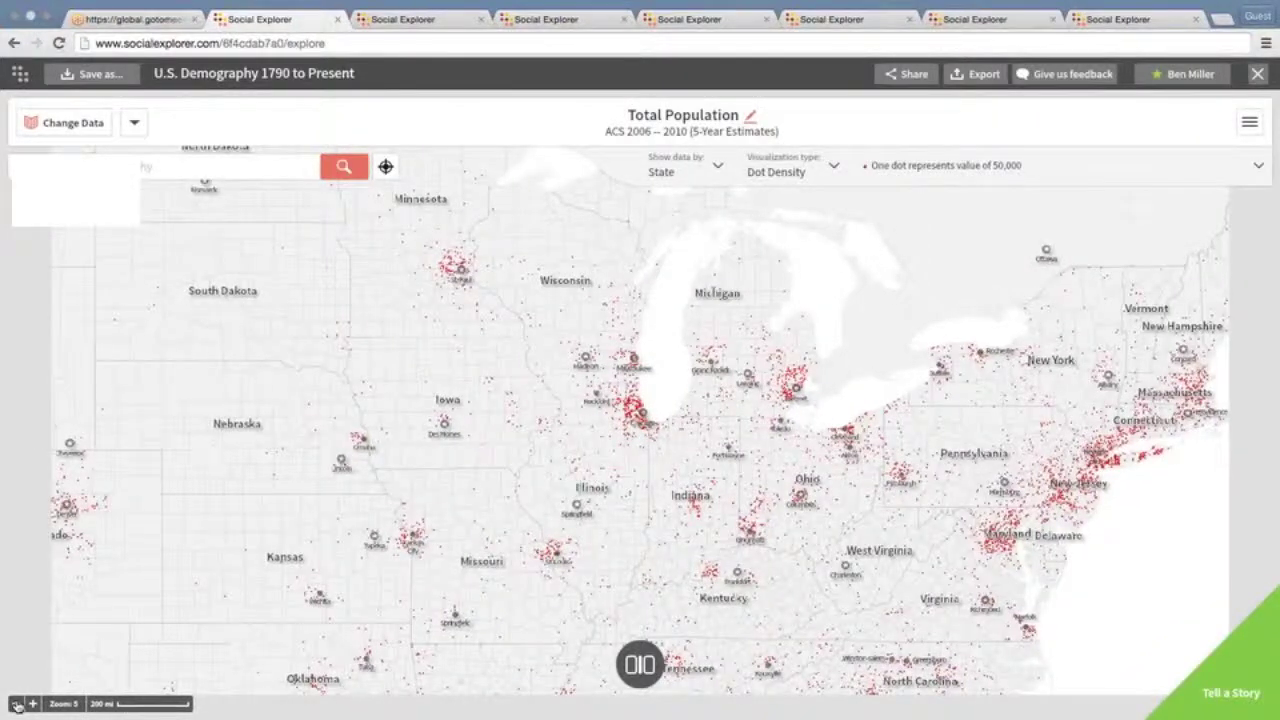
click(16, 705)
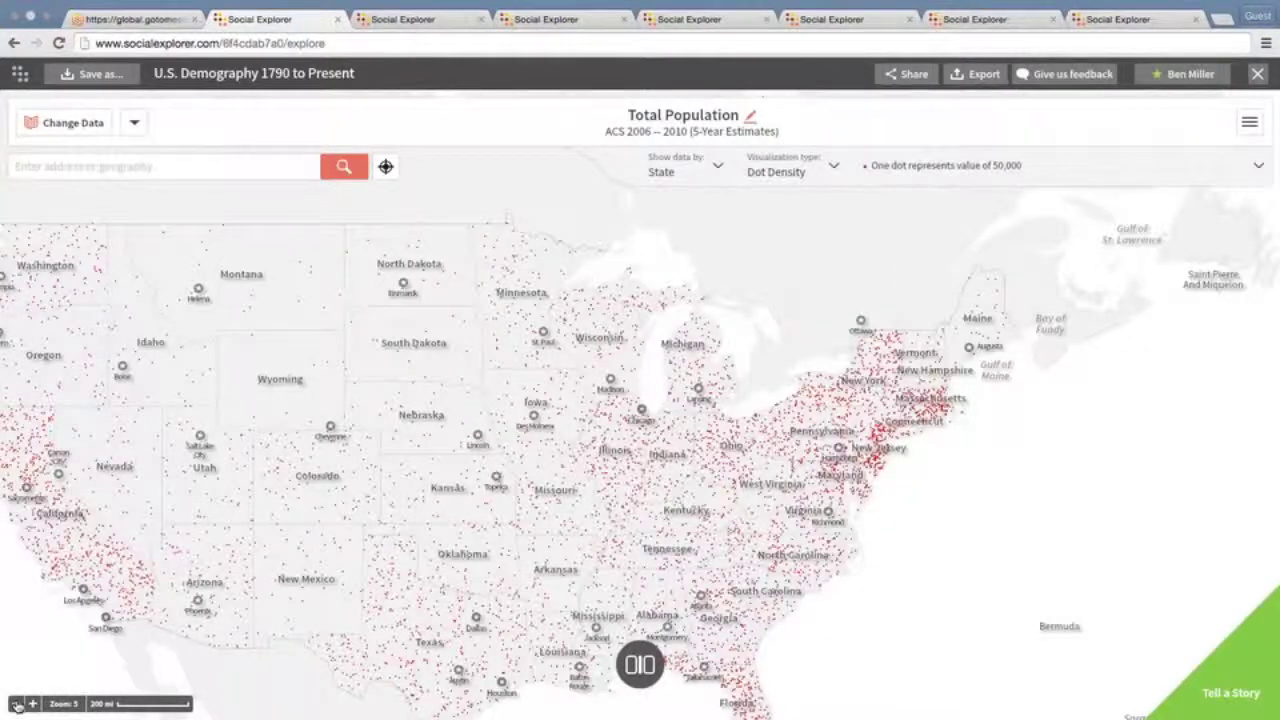
click(16, 705)
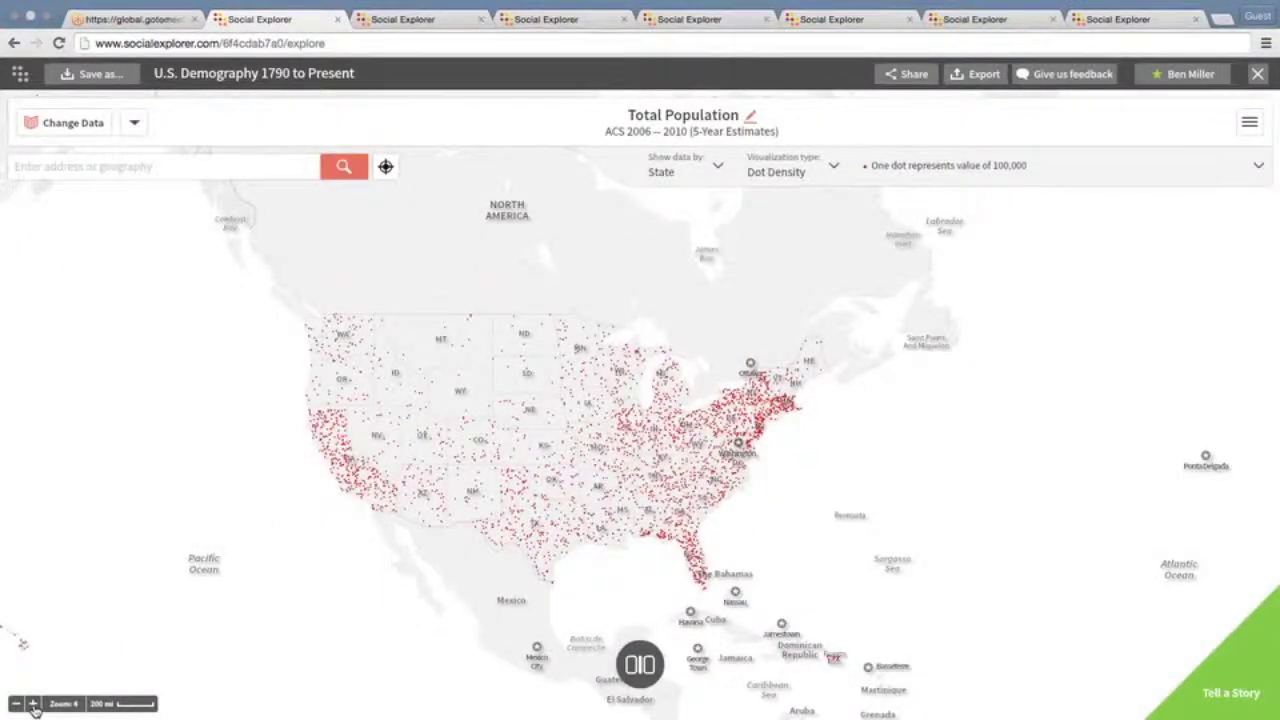
click(33, 705)
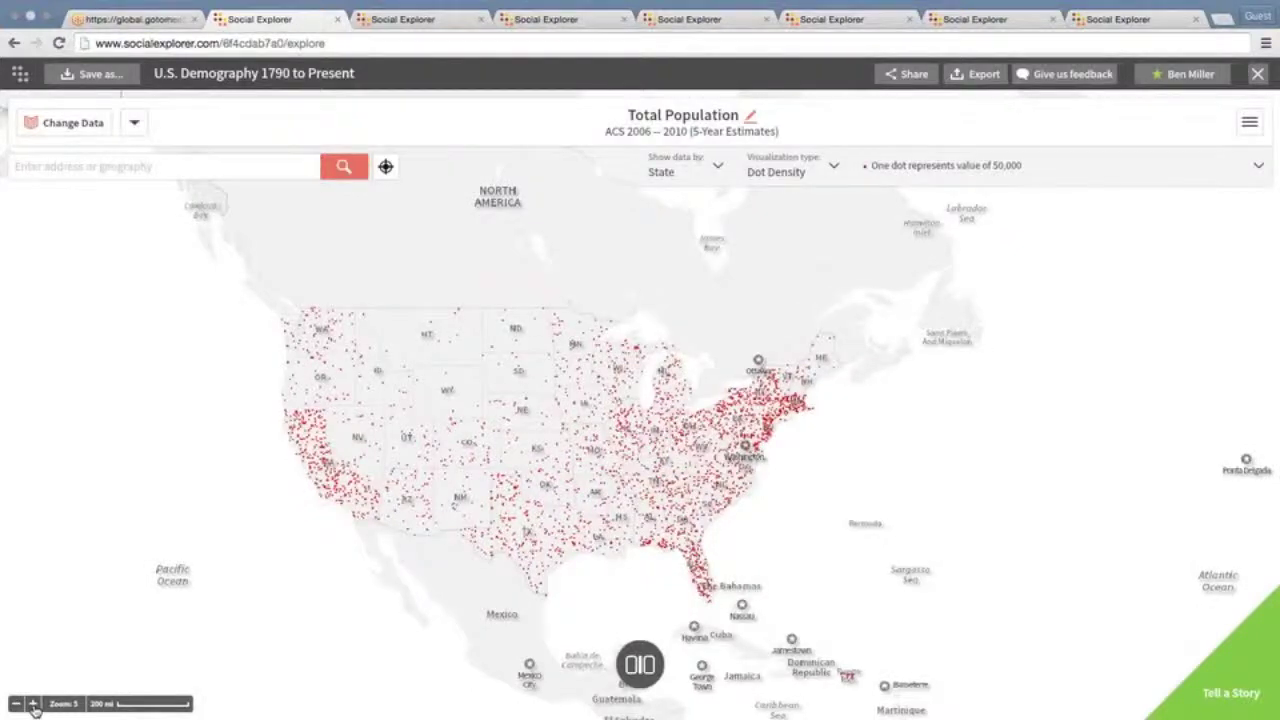
click(33, 705)
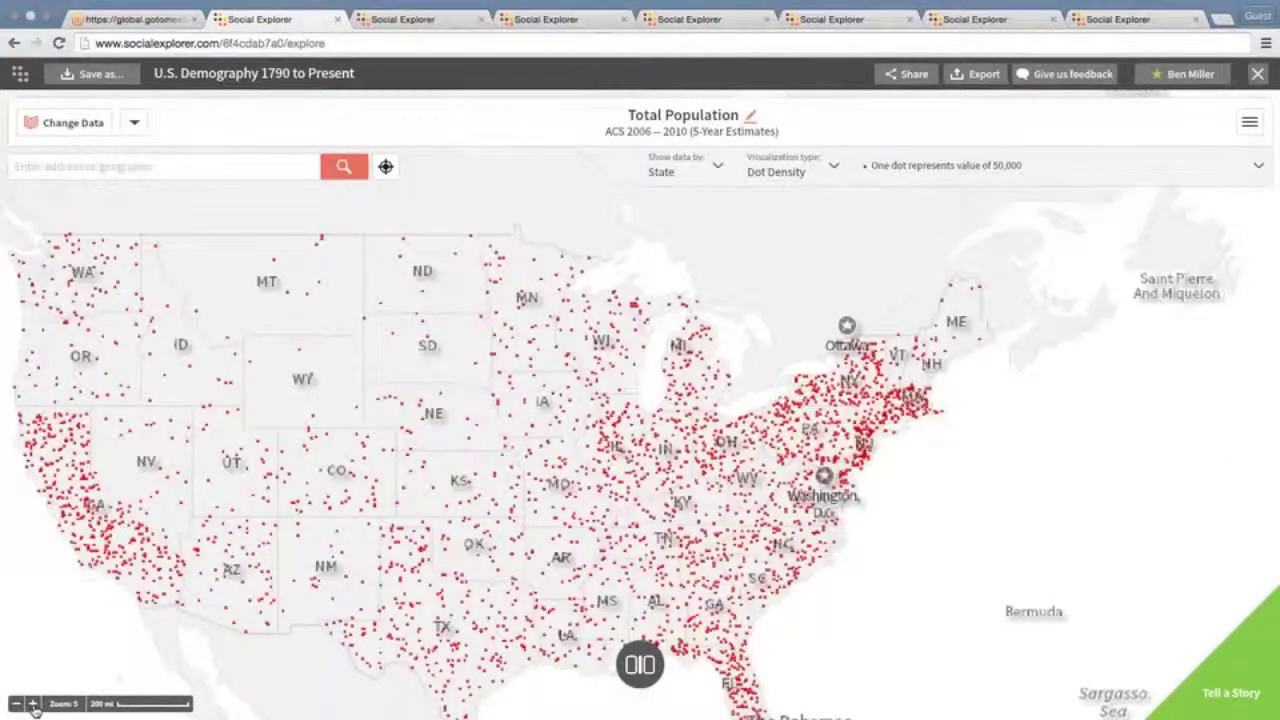
mouse_move(241, 600)
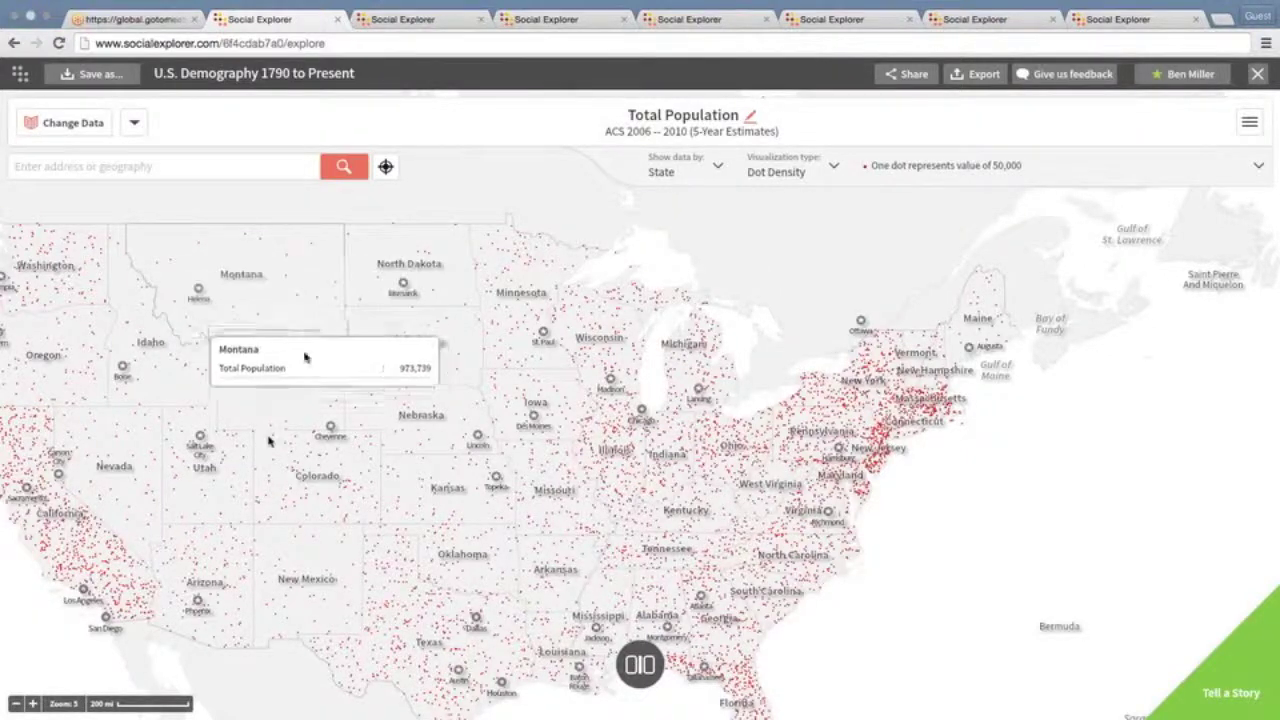
click(15, 705)
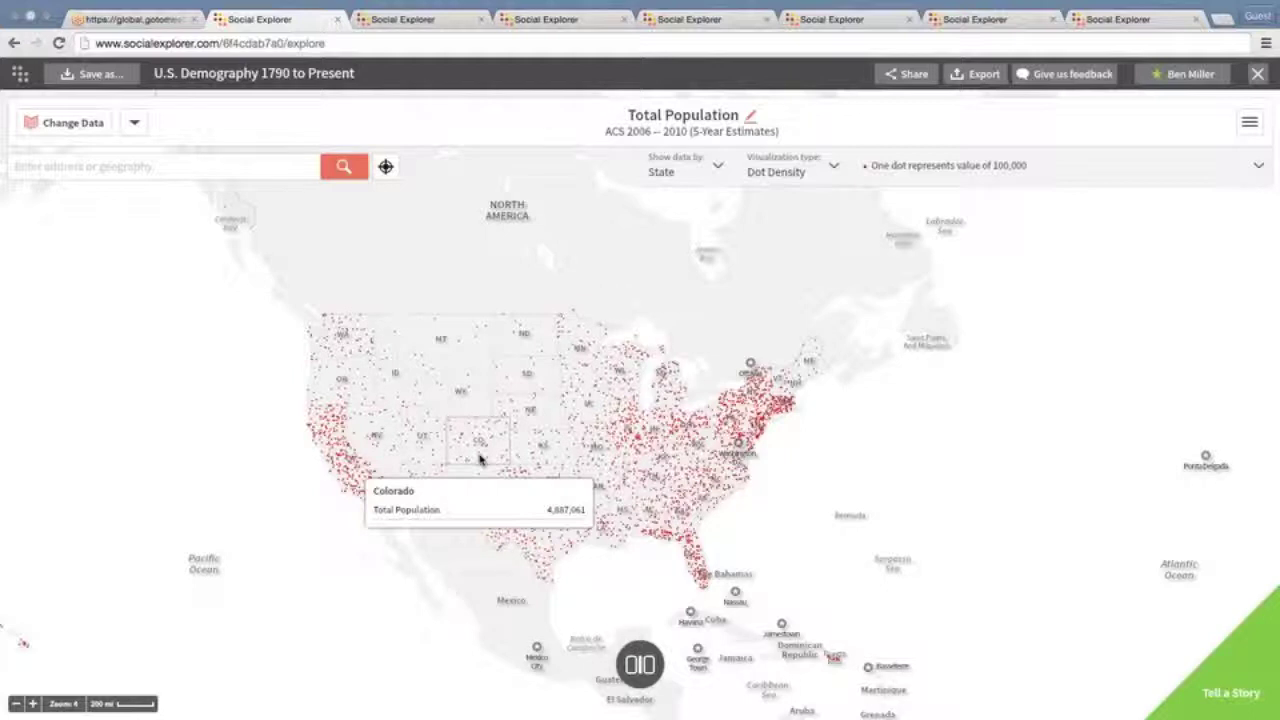
drag(480, 458, 517, 390)
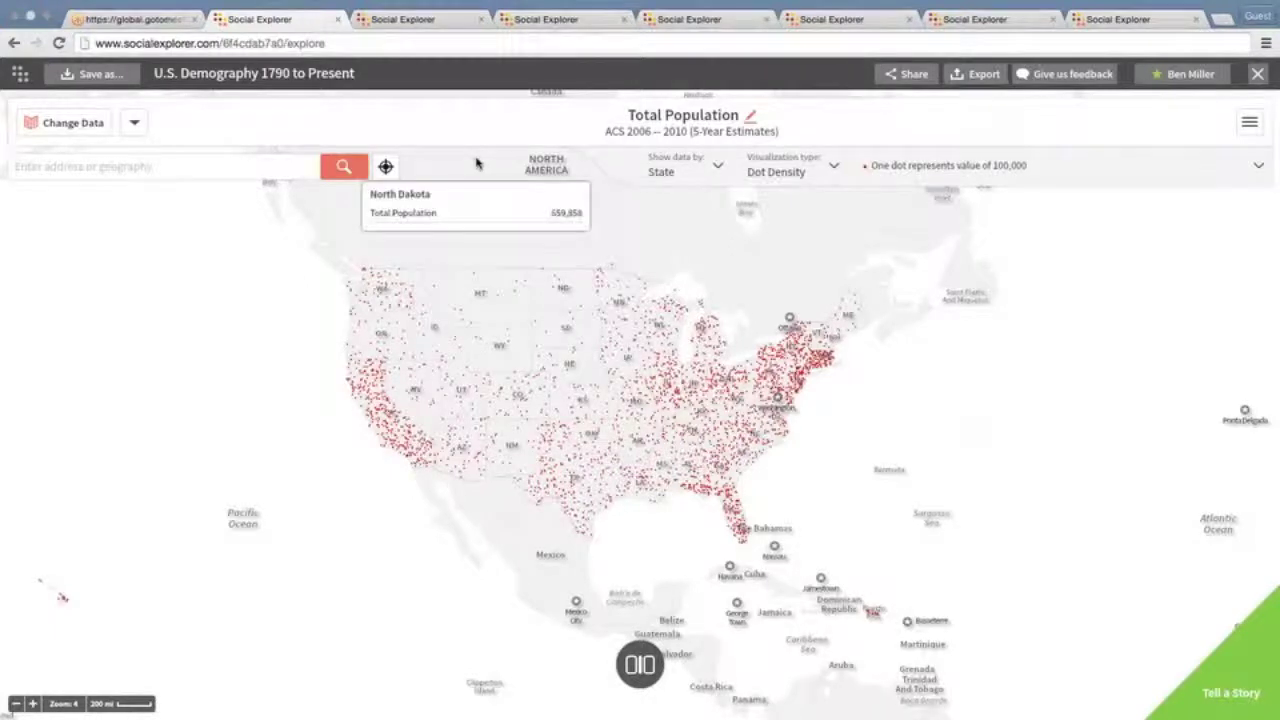
Switch to the Great Migration: Letters to The Chicago Defender swipe map comparing 1910 and 1920 Black %
click(424, 24)
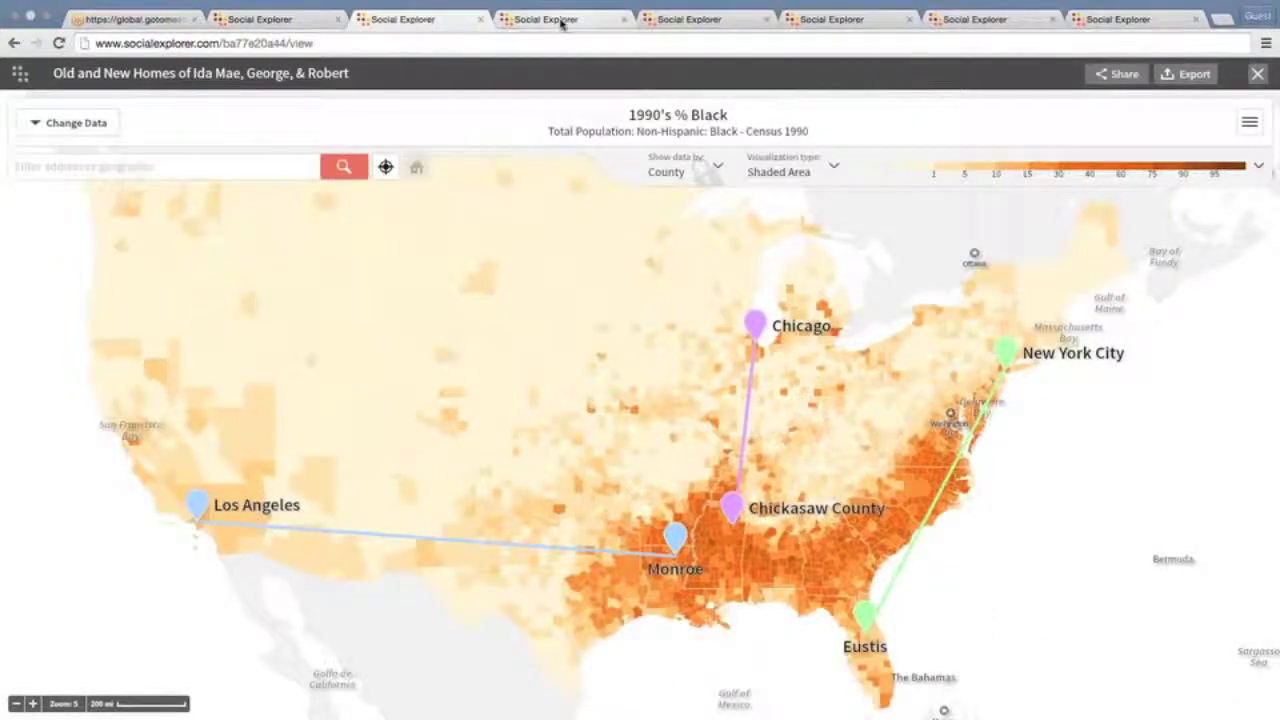
click(561, 22)
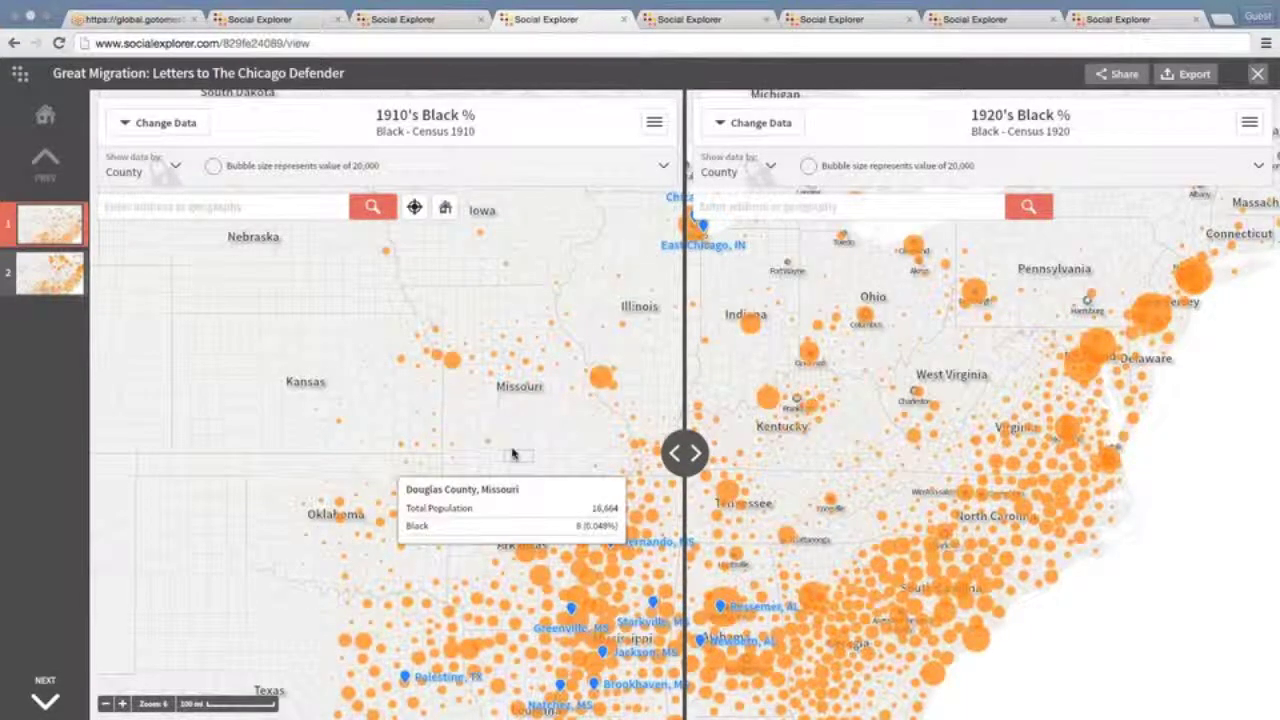
Pan both maps to the Deep South and open the Hernando, MS story marker
drag(512, 454, 496, 375)
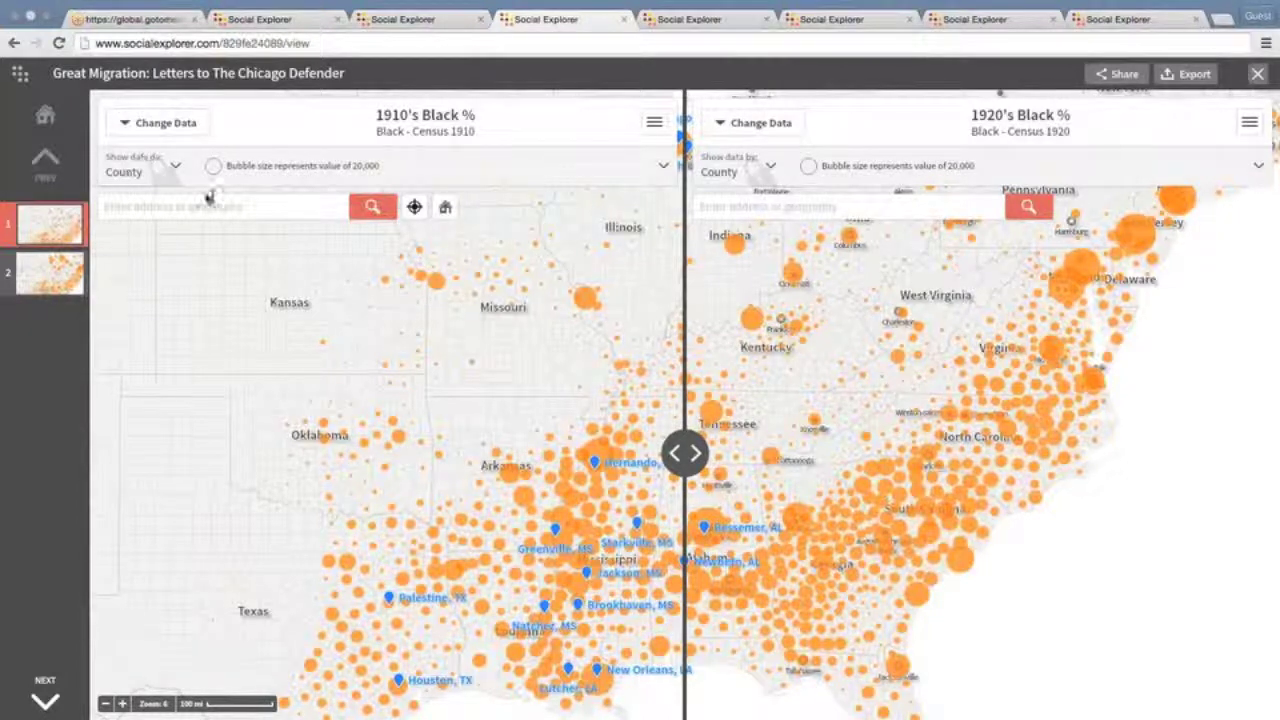
mouse_move(347, 318)
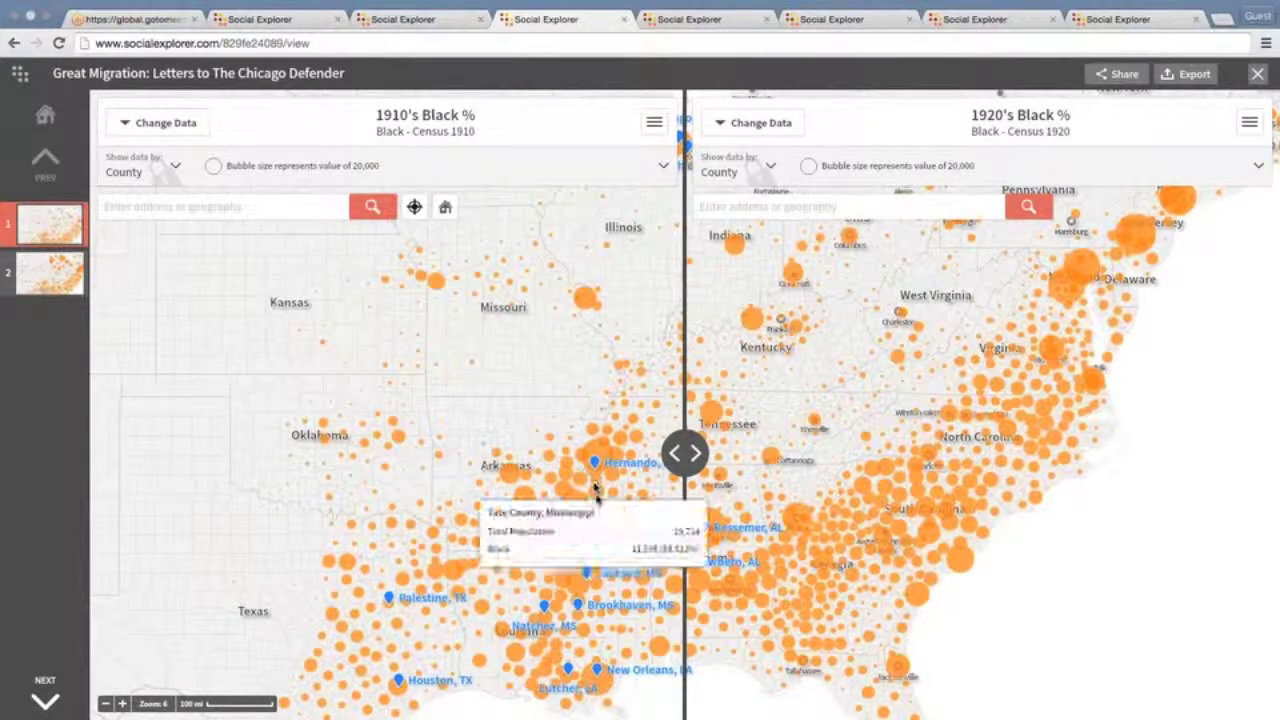
mouse_move(599, 495)
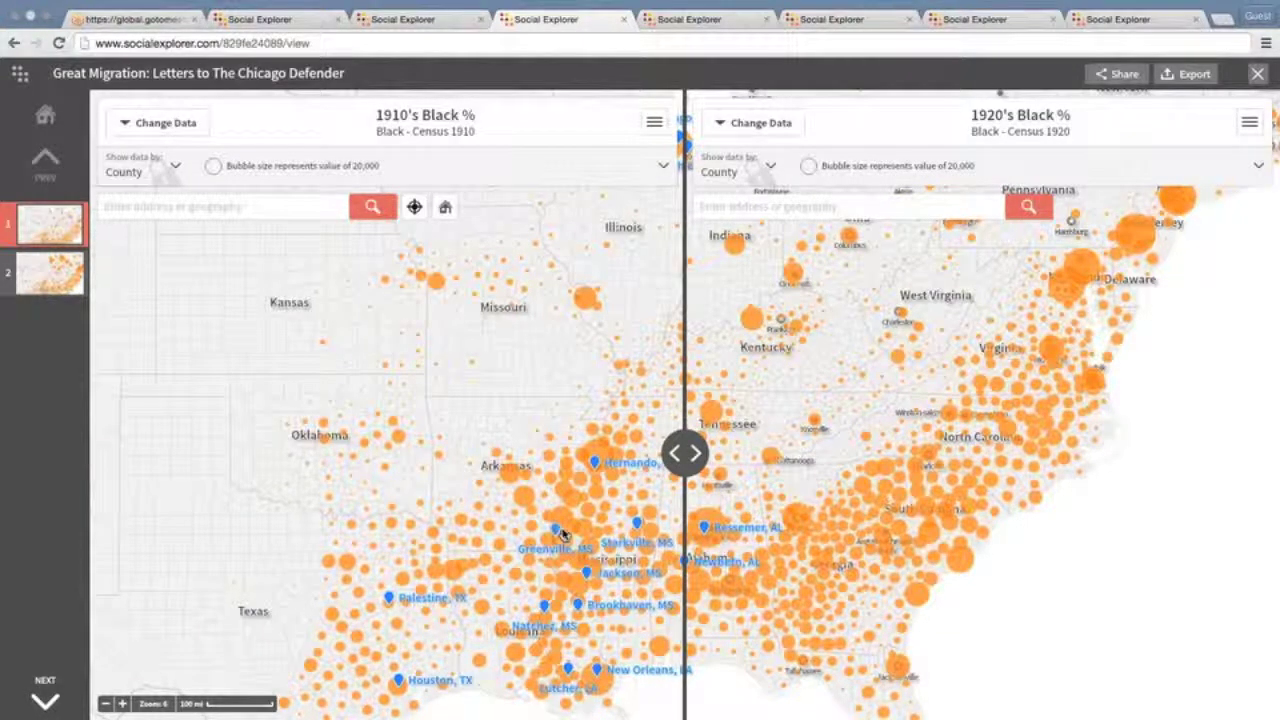
mouse_move(570, 520)
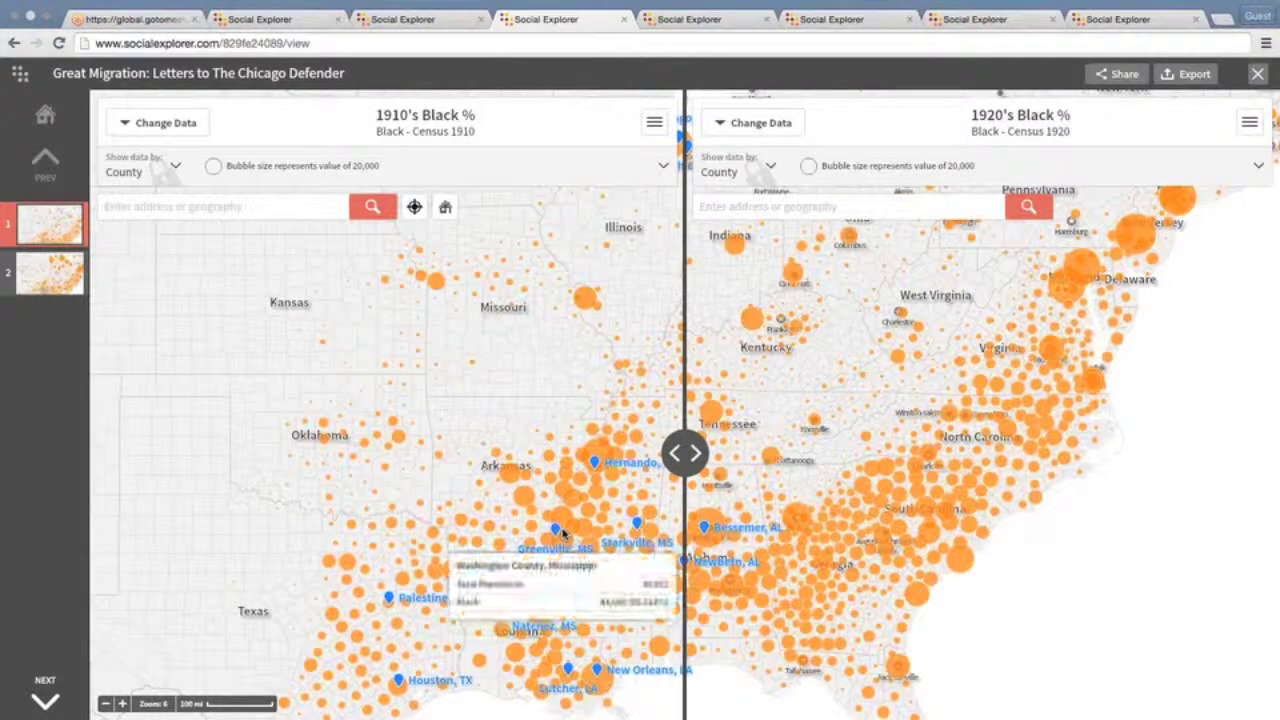
click(595, 464)
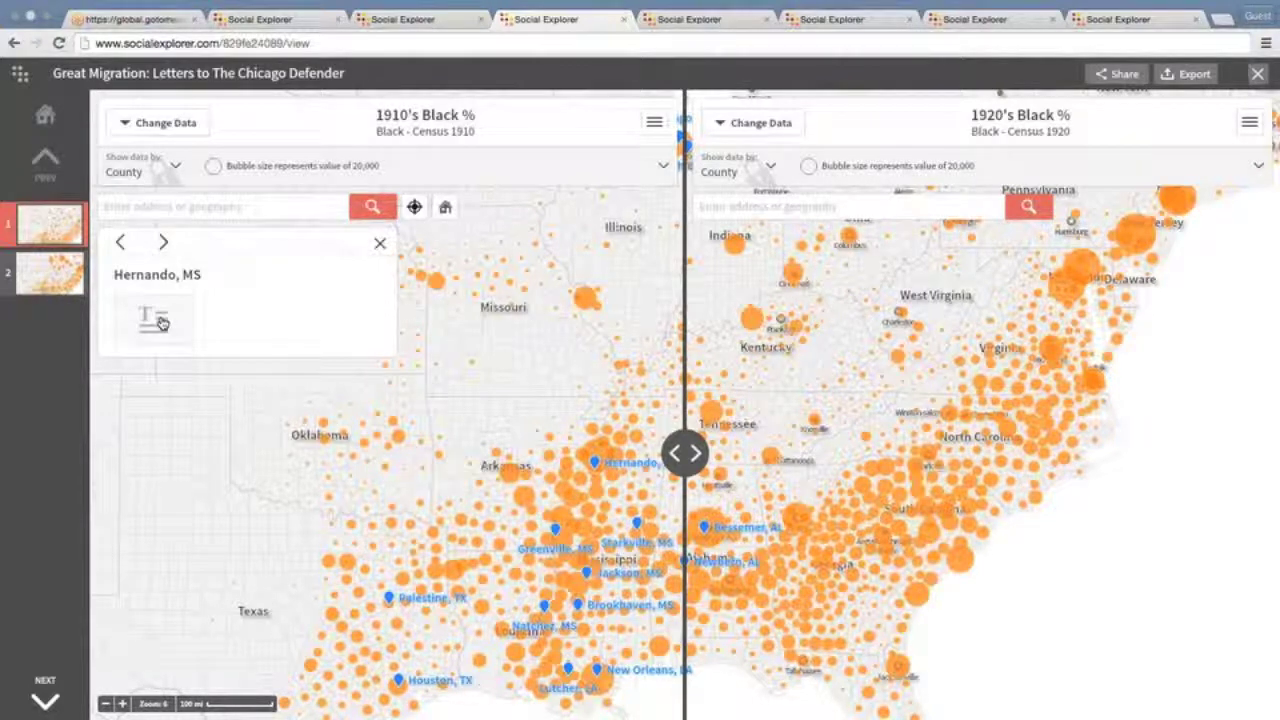
Open the full April 30, 1917 Hernando letter and copy its PBS source URL
click(161, 322)
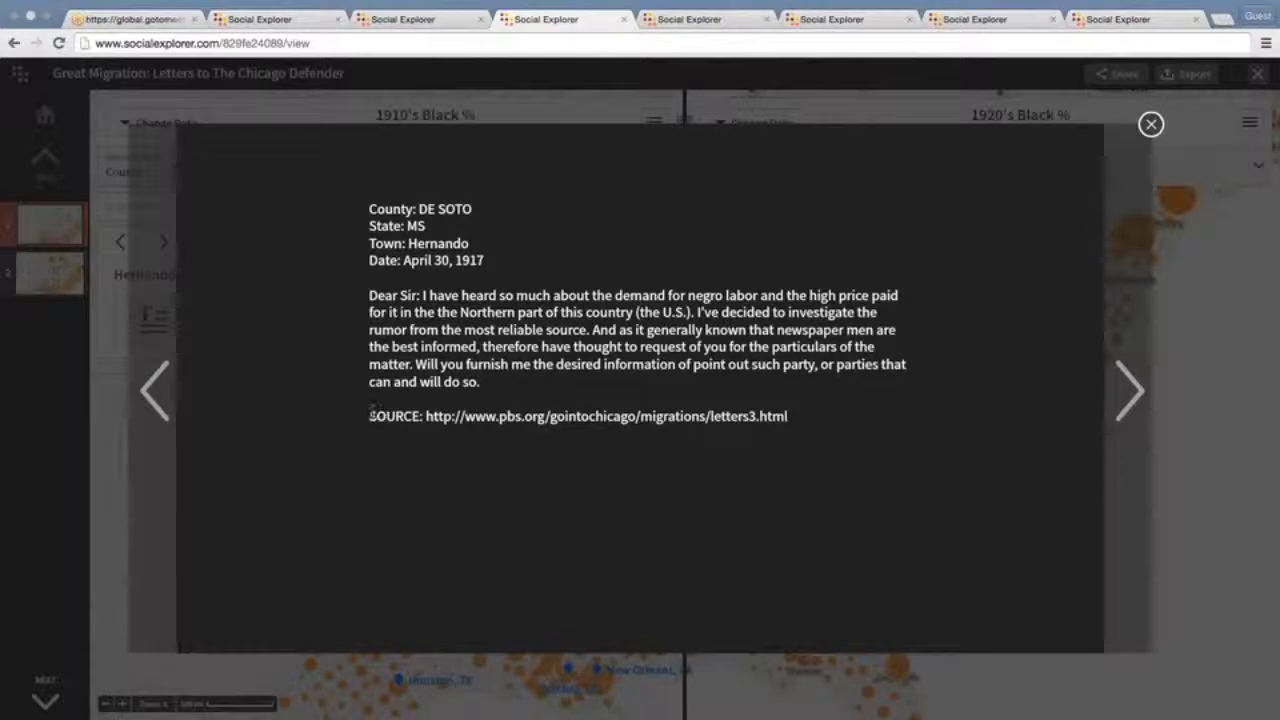
drag(368, 416, 793, 422)
right_click(702, 413)
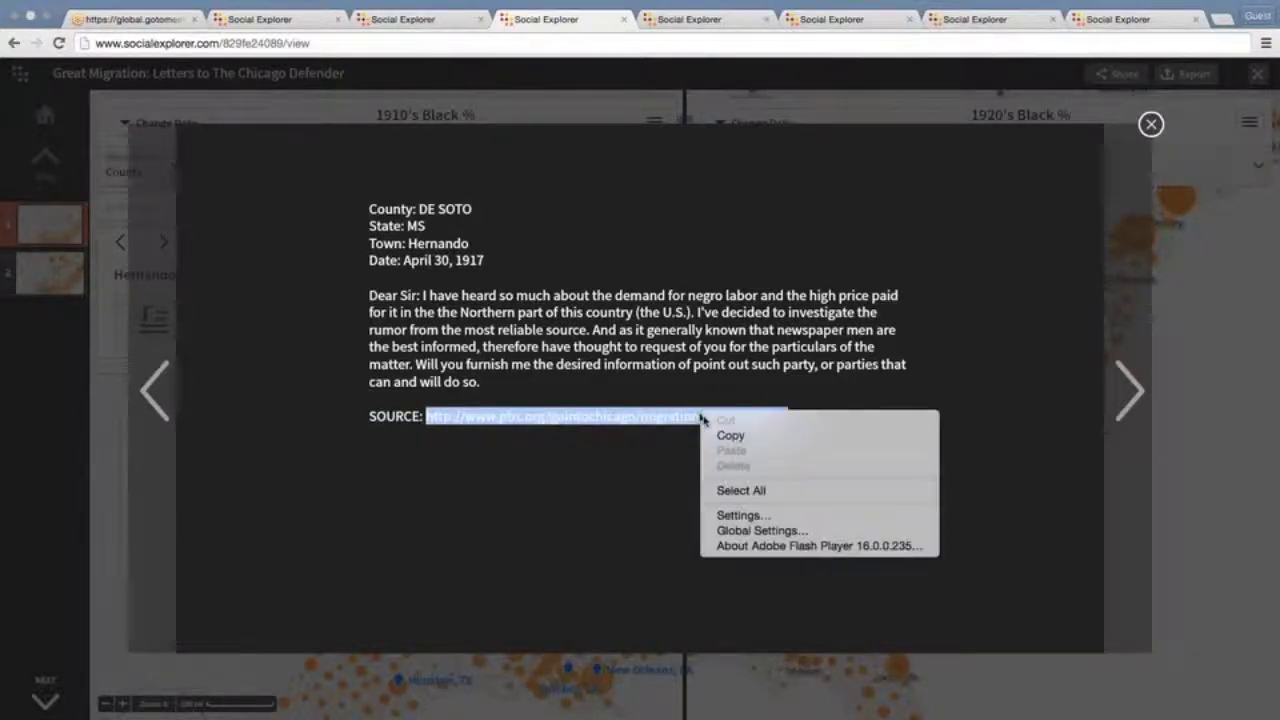
click(730, 436)
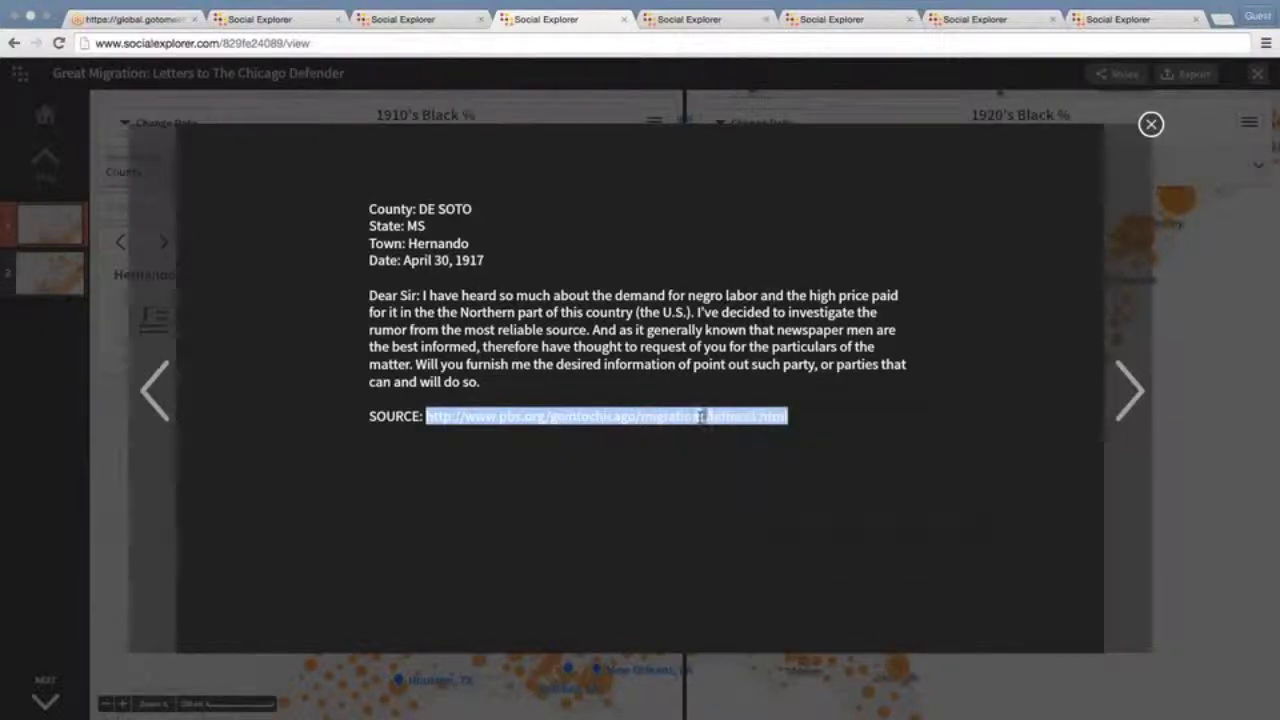
Load the copied PBS source URL in a new tab, then return to the Great Migration letter tab
click(1222, 19)
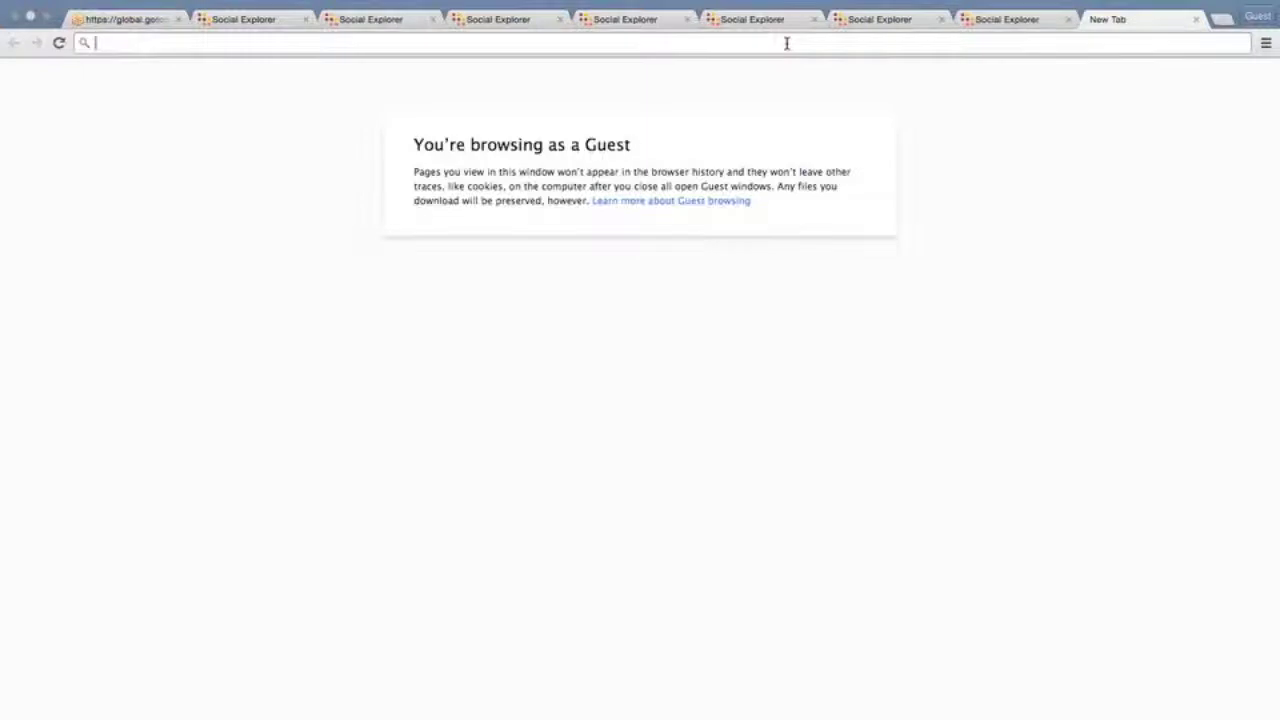
key(ctrl+v)
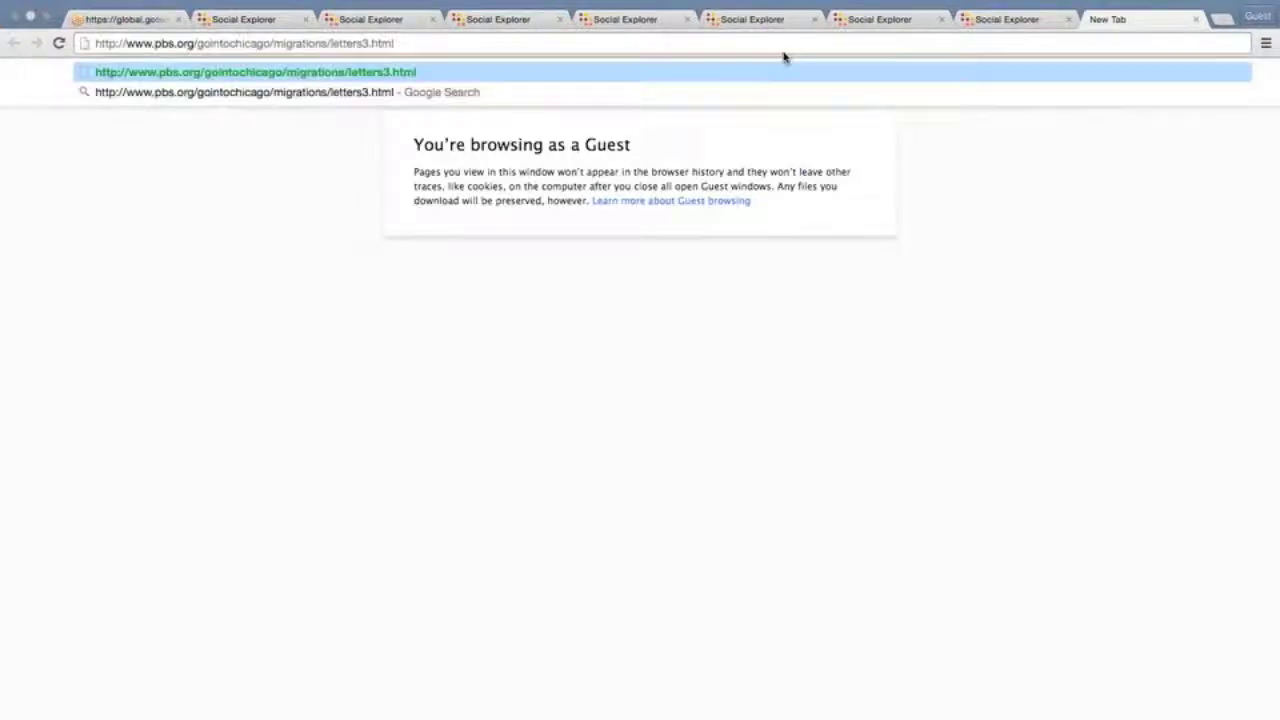
key(Return)
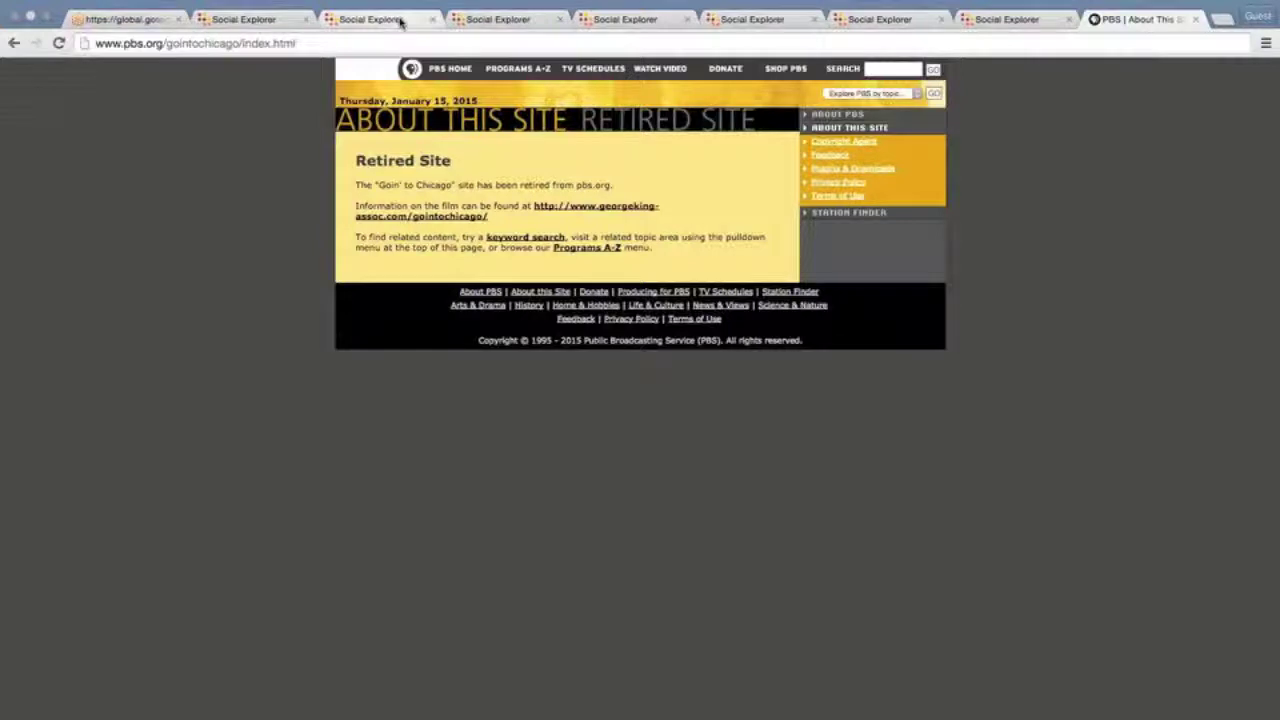
click(400, 20)
click(512, 20)
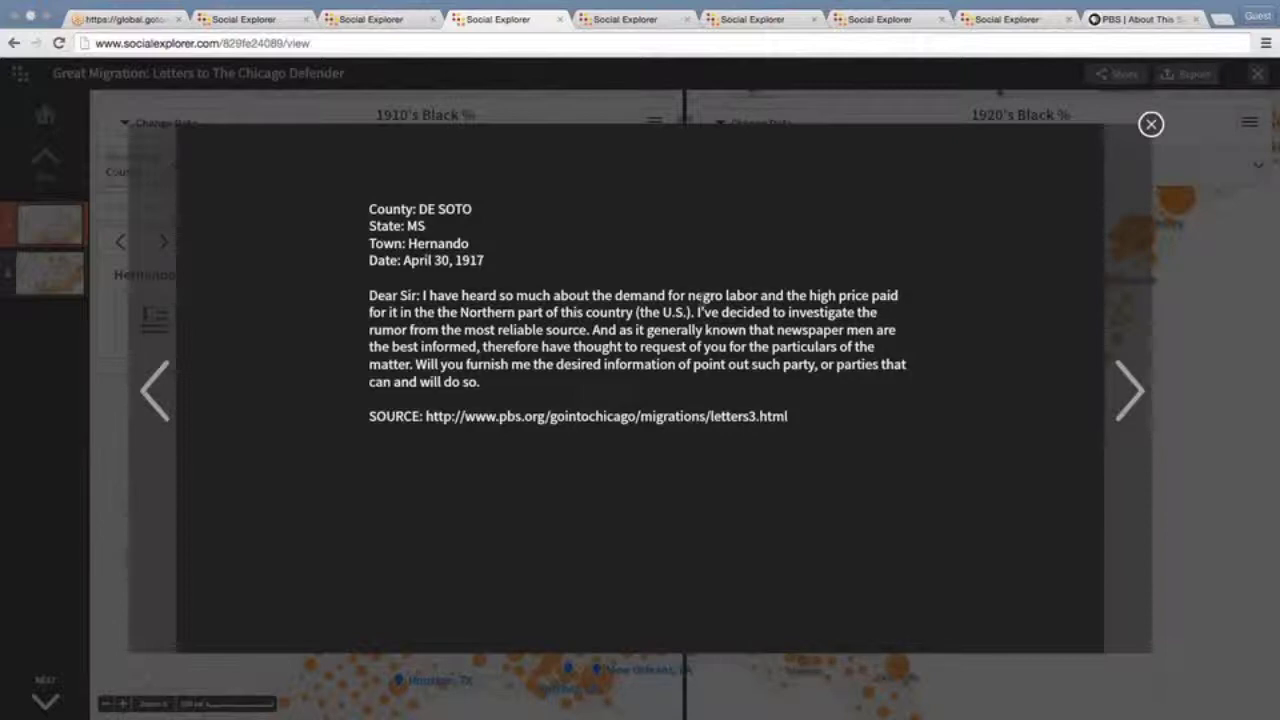
Close the letter and the Hernando, MS story, then pan both maps north to Chicago
click(1150, 125)
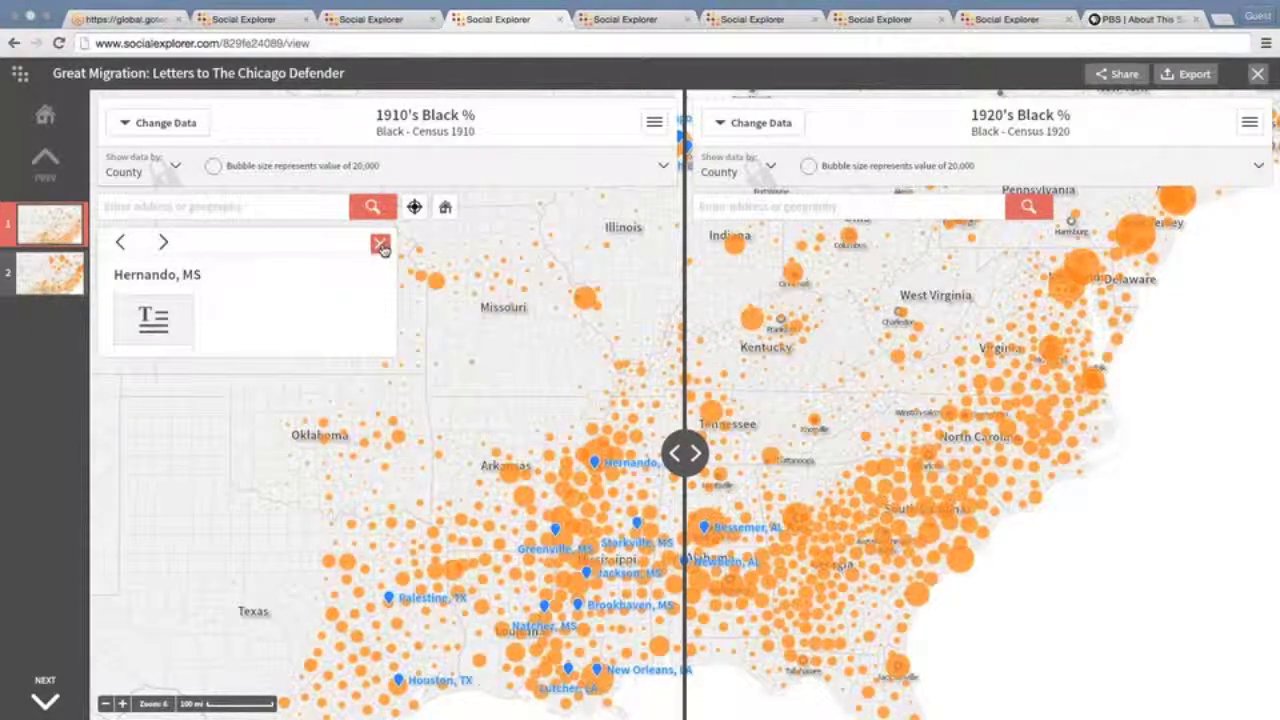
click(380, 245)
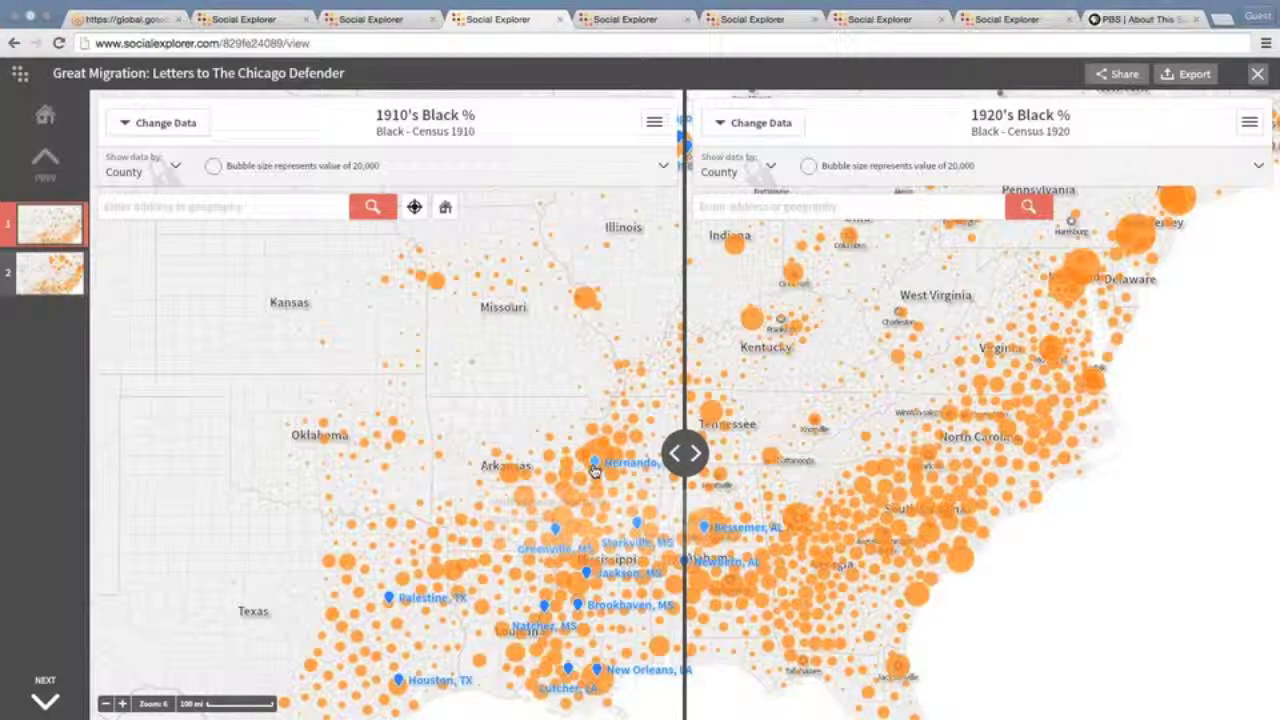
mouse_move(594, 471)
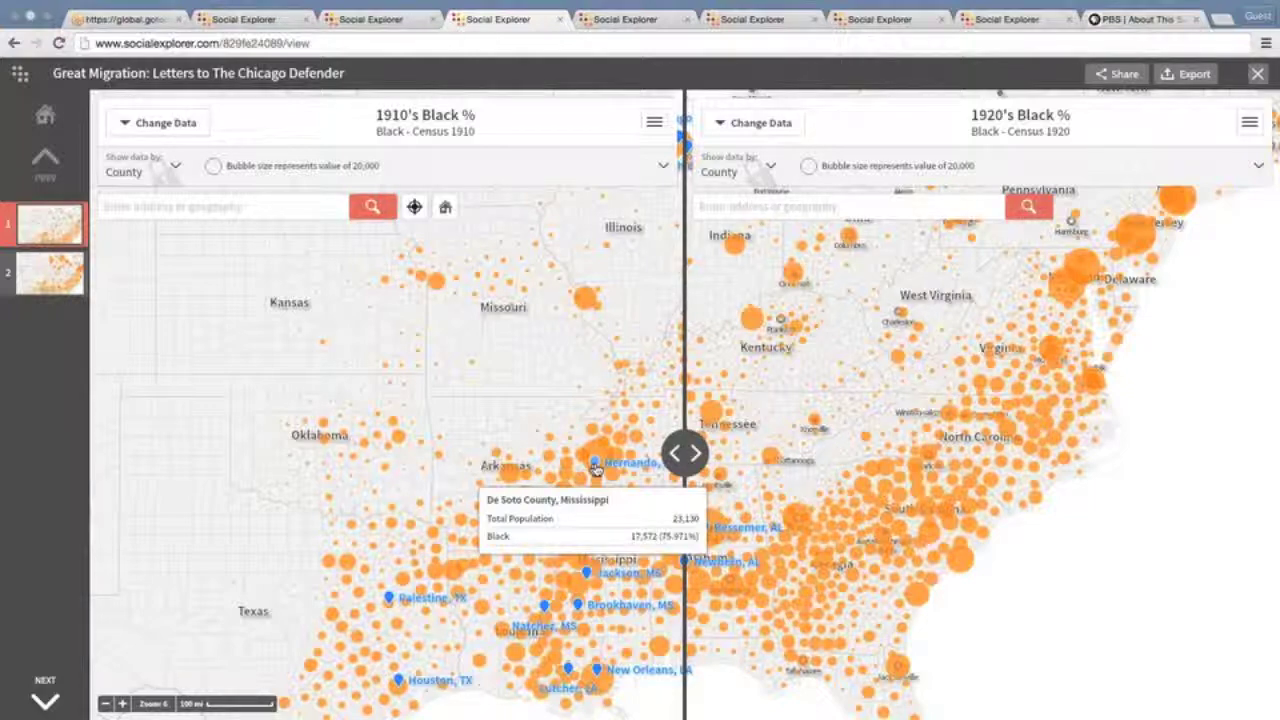
drag(594, 471, 658, 546)
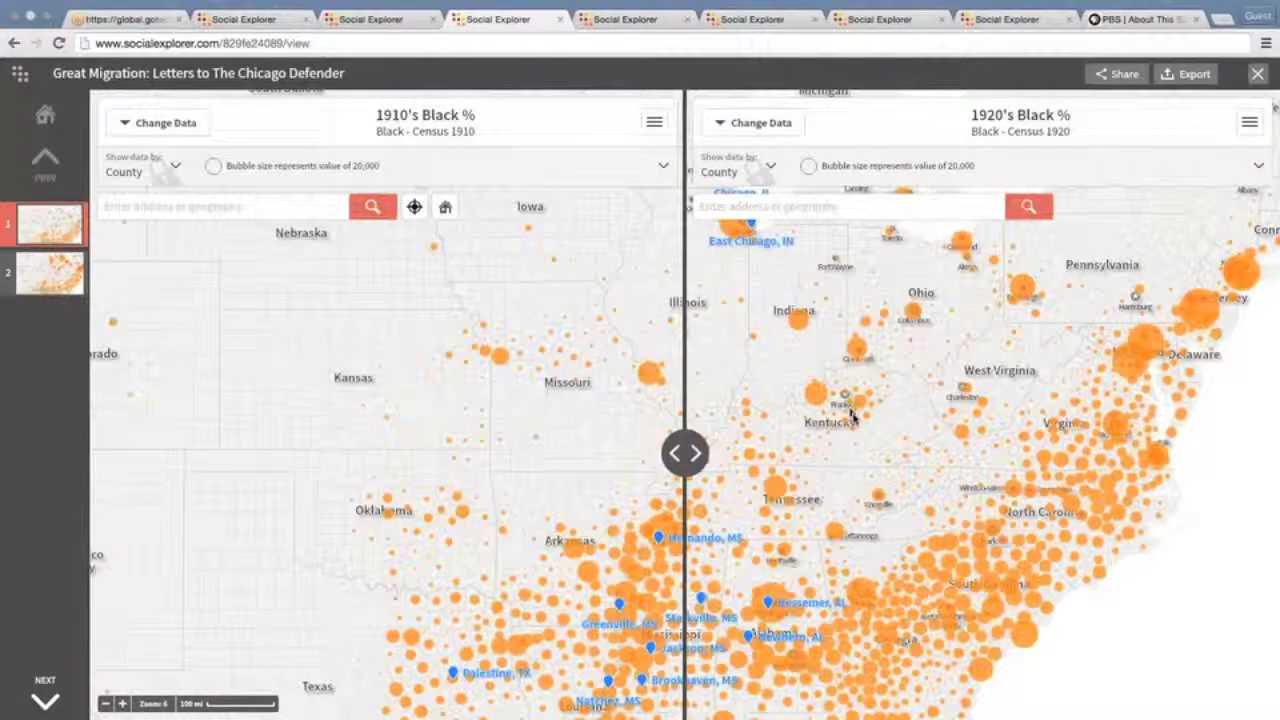
drag(852, 415, 889, 551)
Switch to the Old and New Homes 1990's % Black migration map
mouse_move(741, 386)
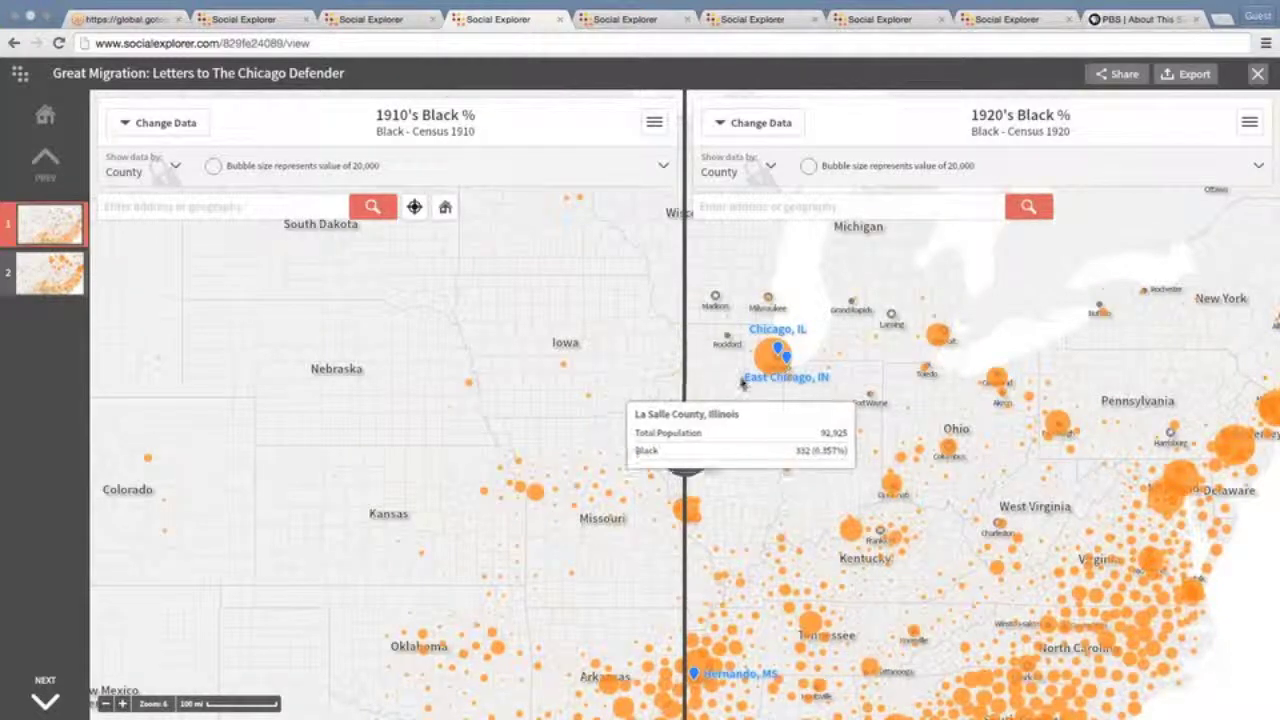
mouse_move(852, 452)
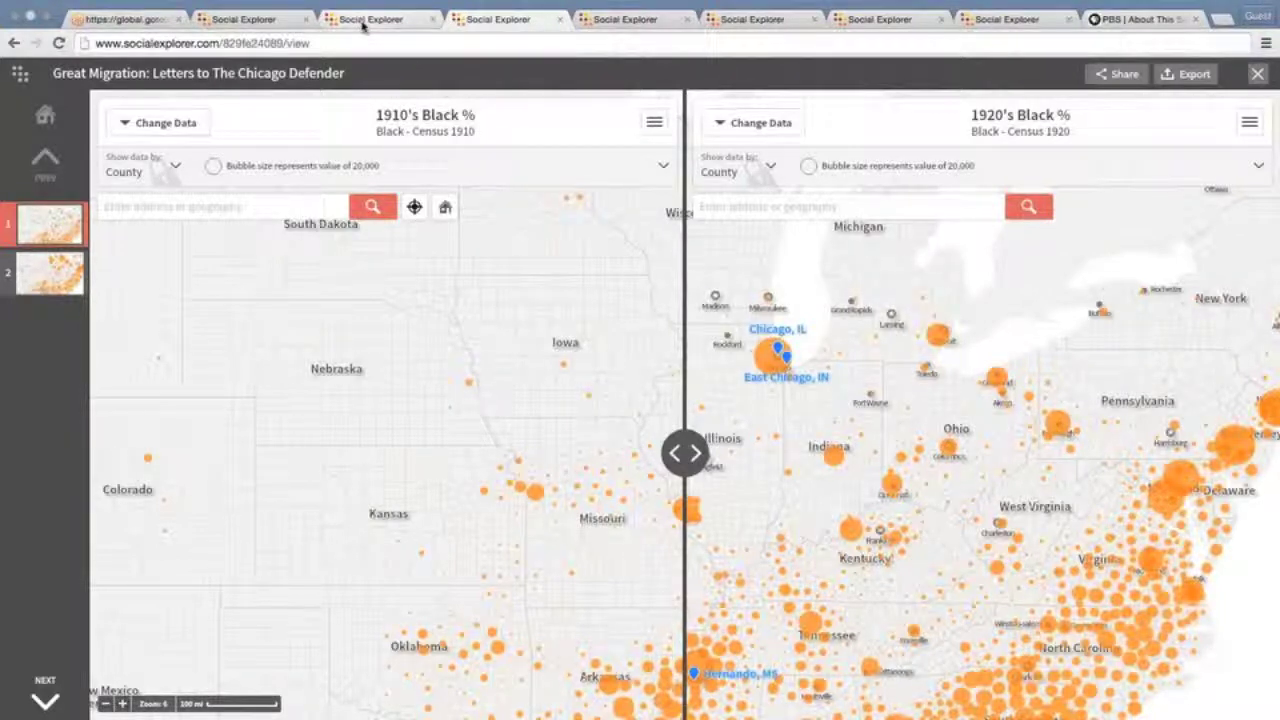
click(363, 20)
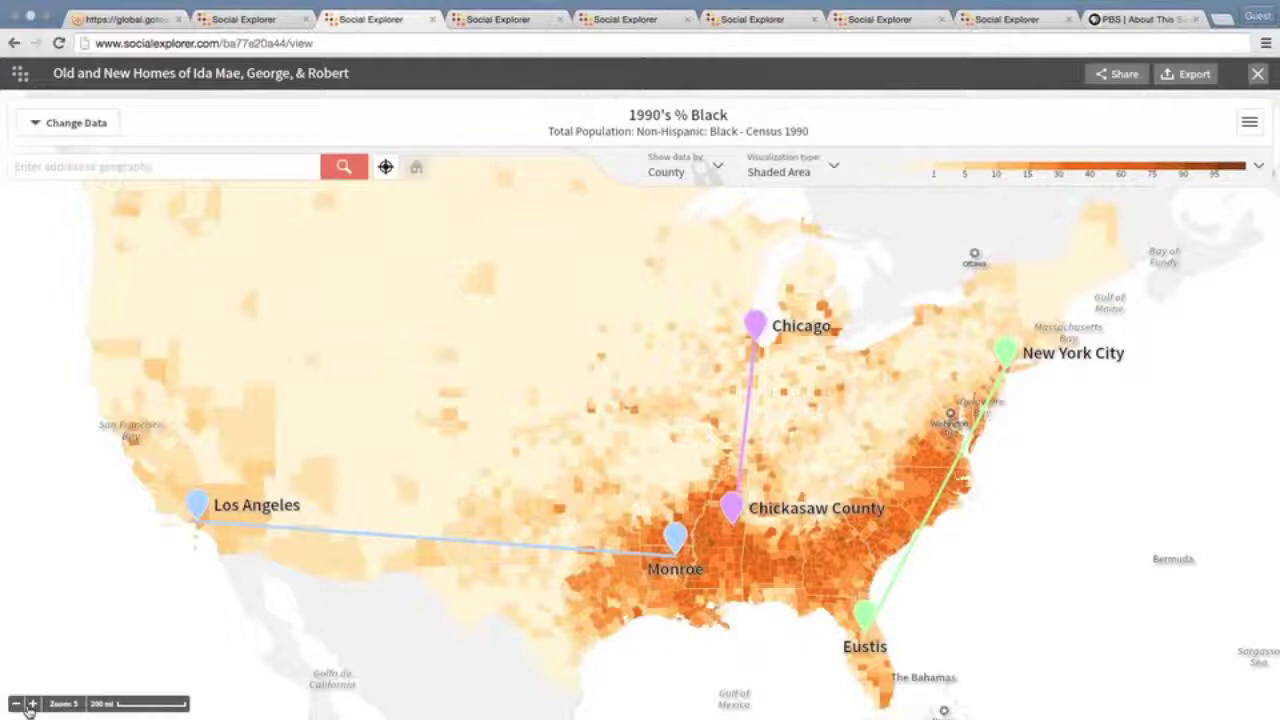
Zoom the map in around Monroe and Chickasaw County
click(32, 704)
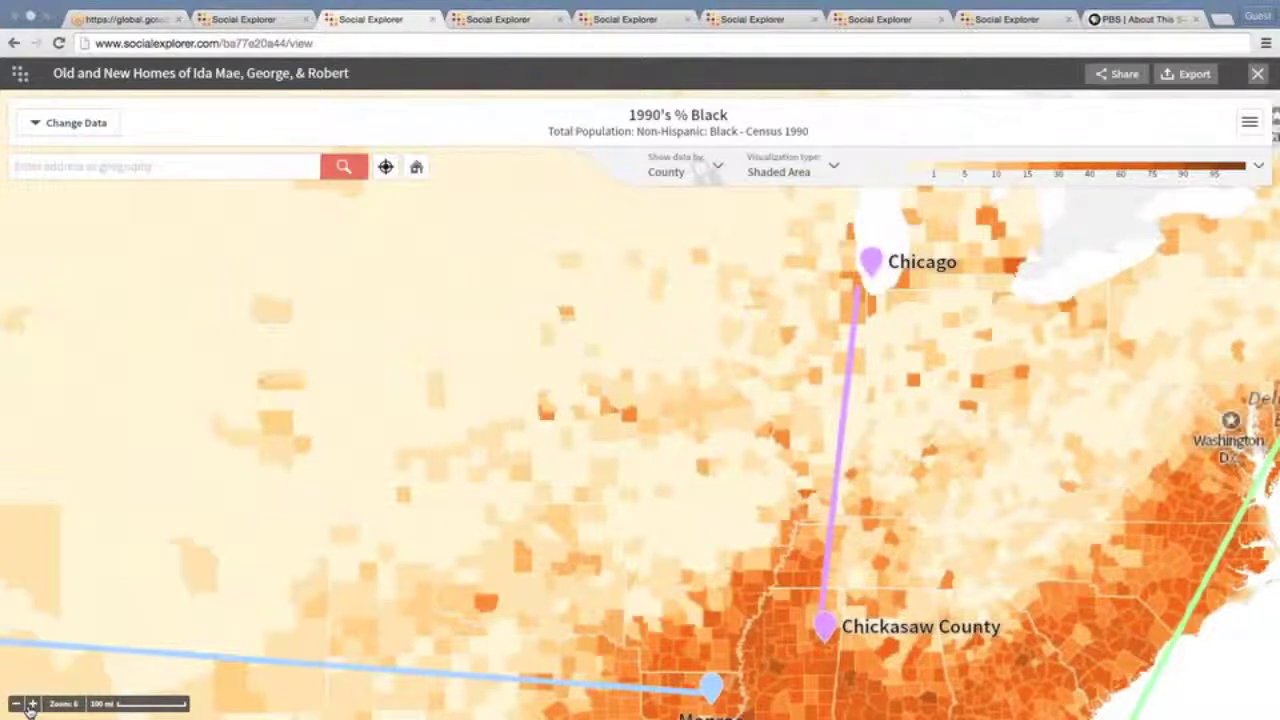
drag(30, 708, 130, 555)
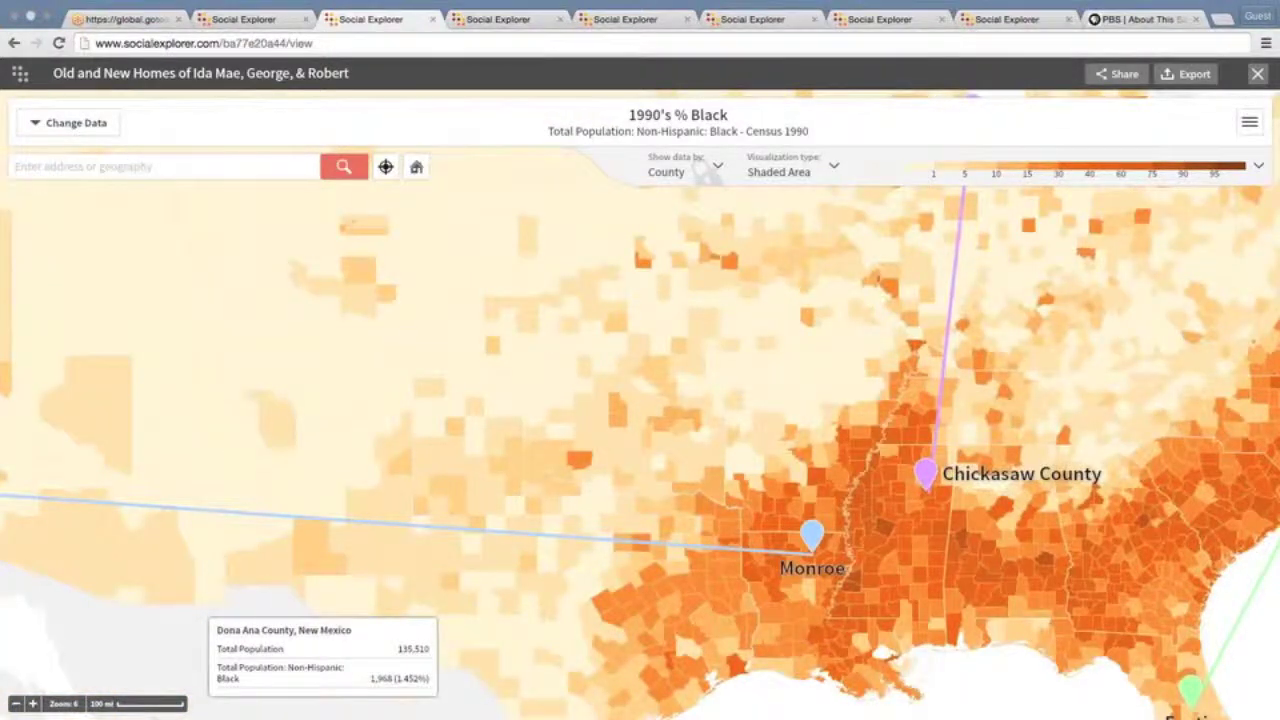
scroll(613, 580, up, 1)
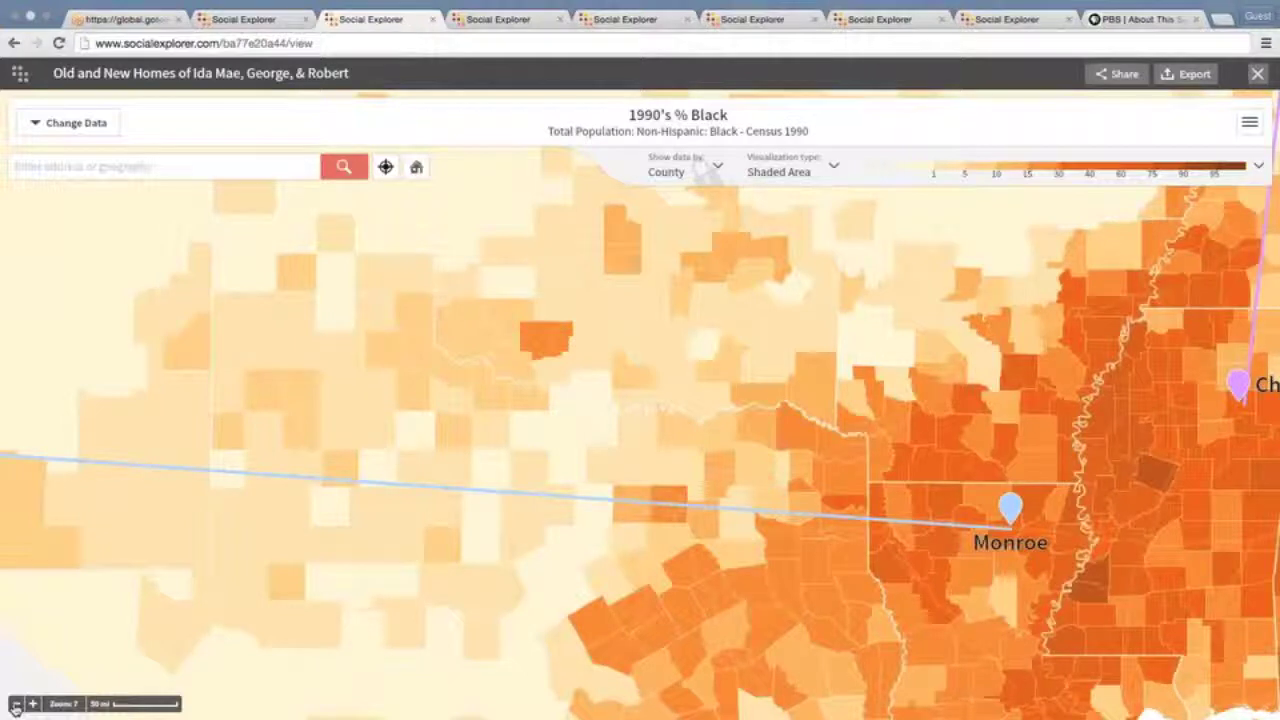
Zoom out two levels and recentre on the continental US, then go to the Annotated Bronzeville map
click(15, 705)
click(15, 705)
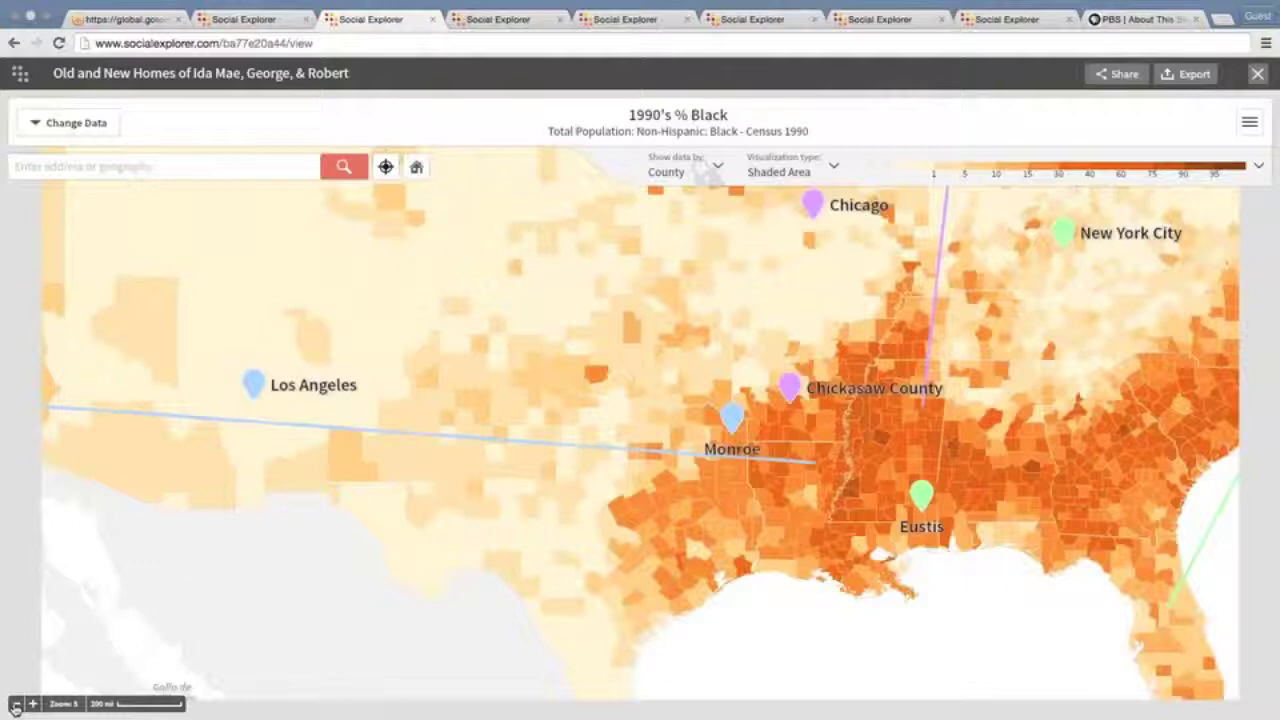
mouse_move(541, 353)
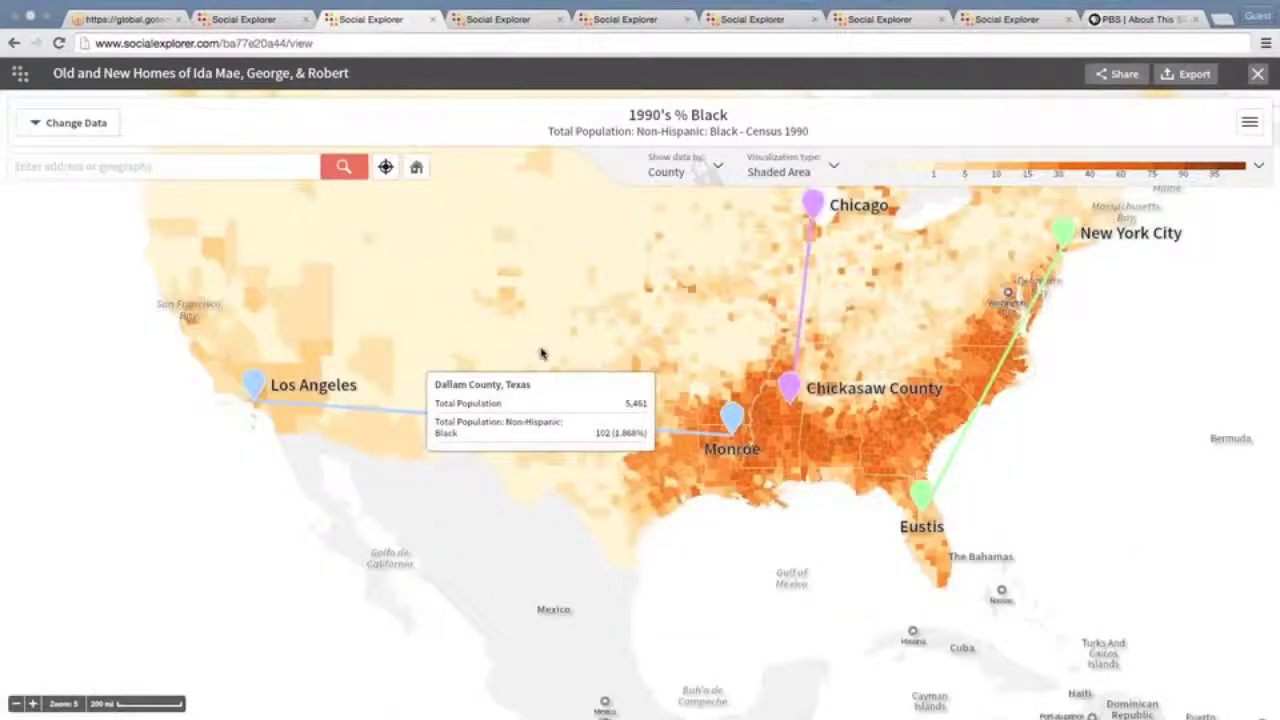
drag(541, 353, 549, 512)
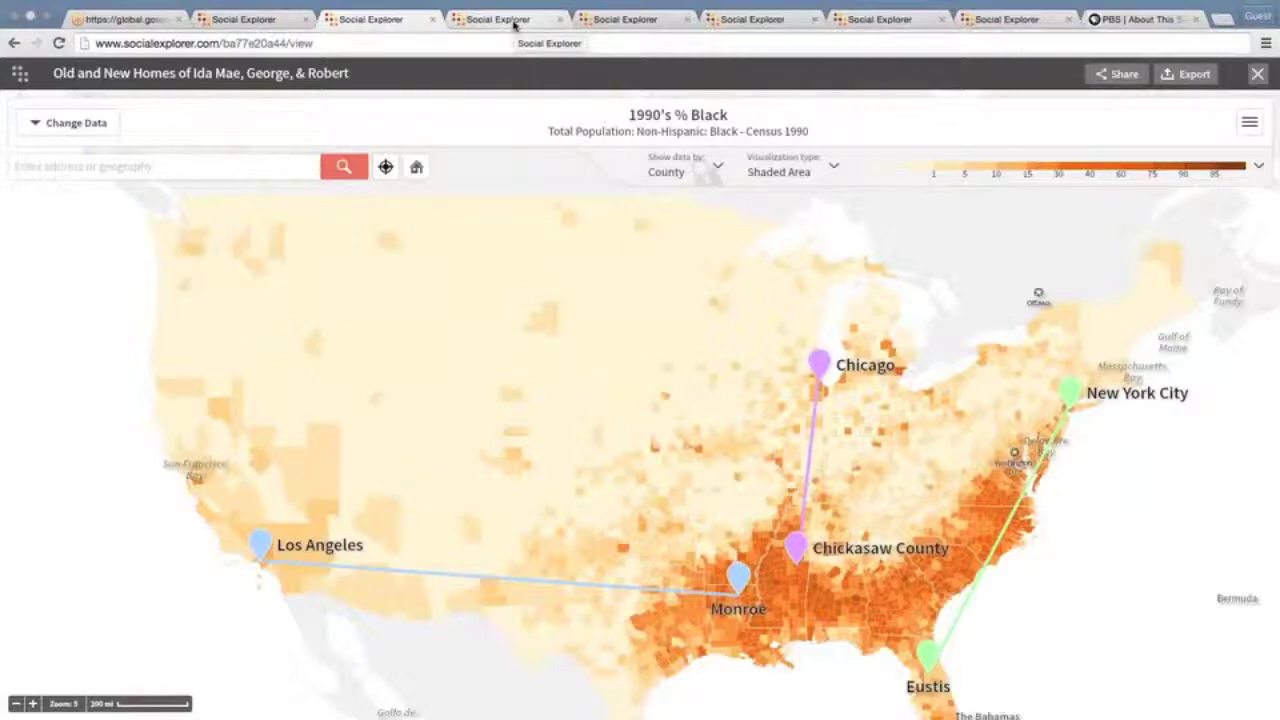
click(616, 17)
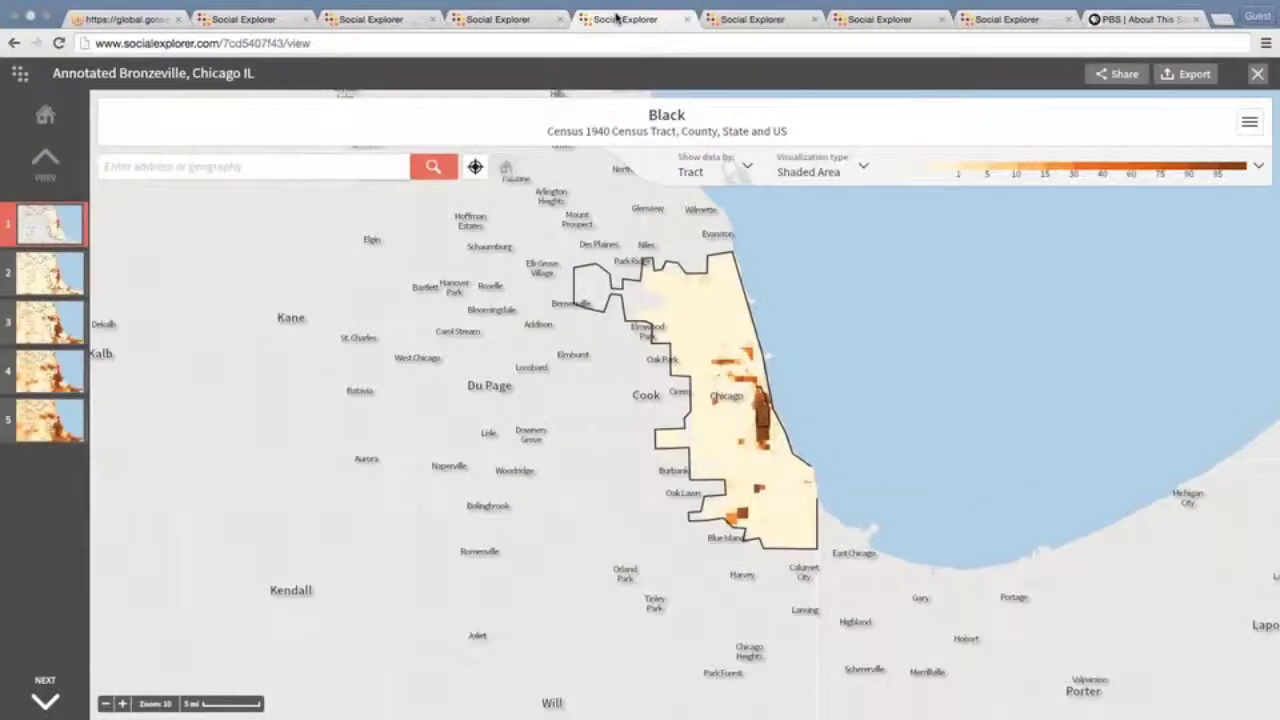
Pass the 1910 vs 2010 race map and land on the map_0059_LittleVillage split map
click(723, 20)
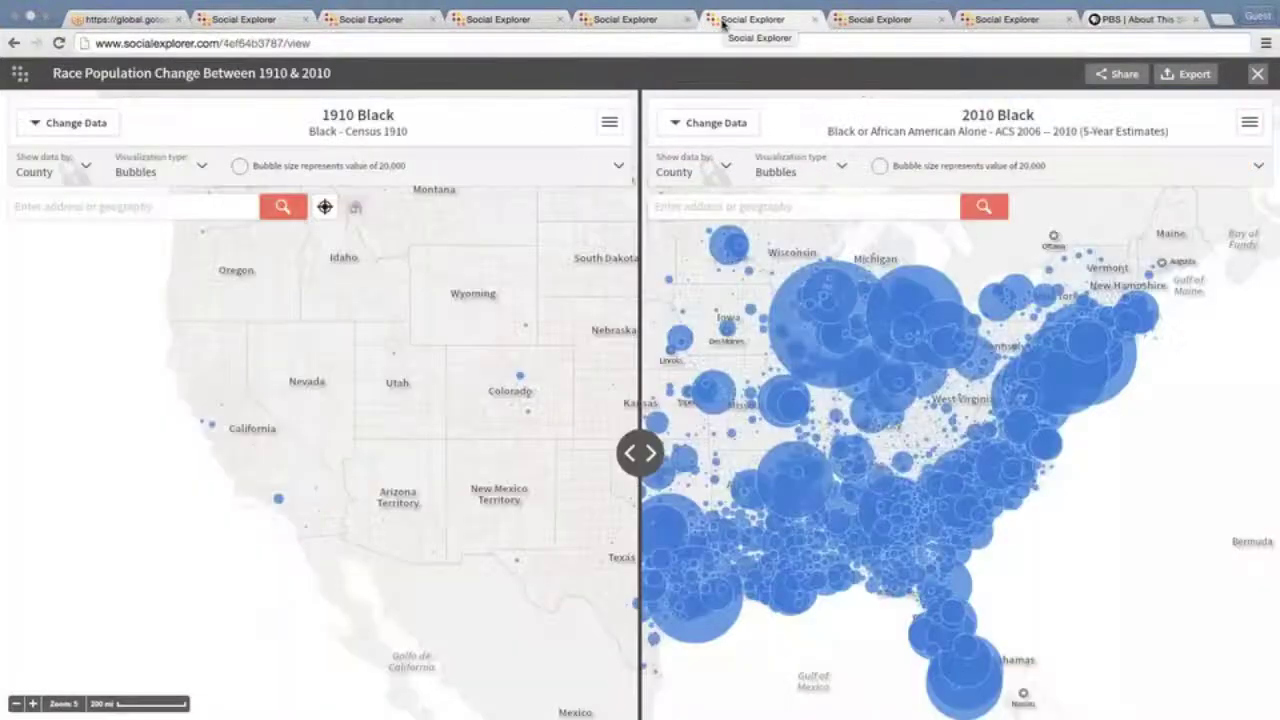
click(880, 19)
mouse_move(475, 359)
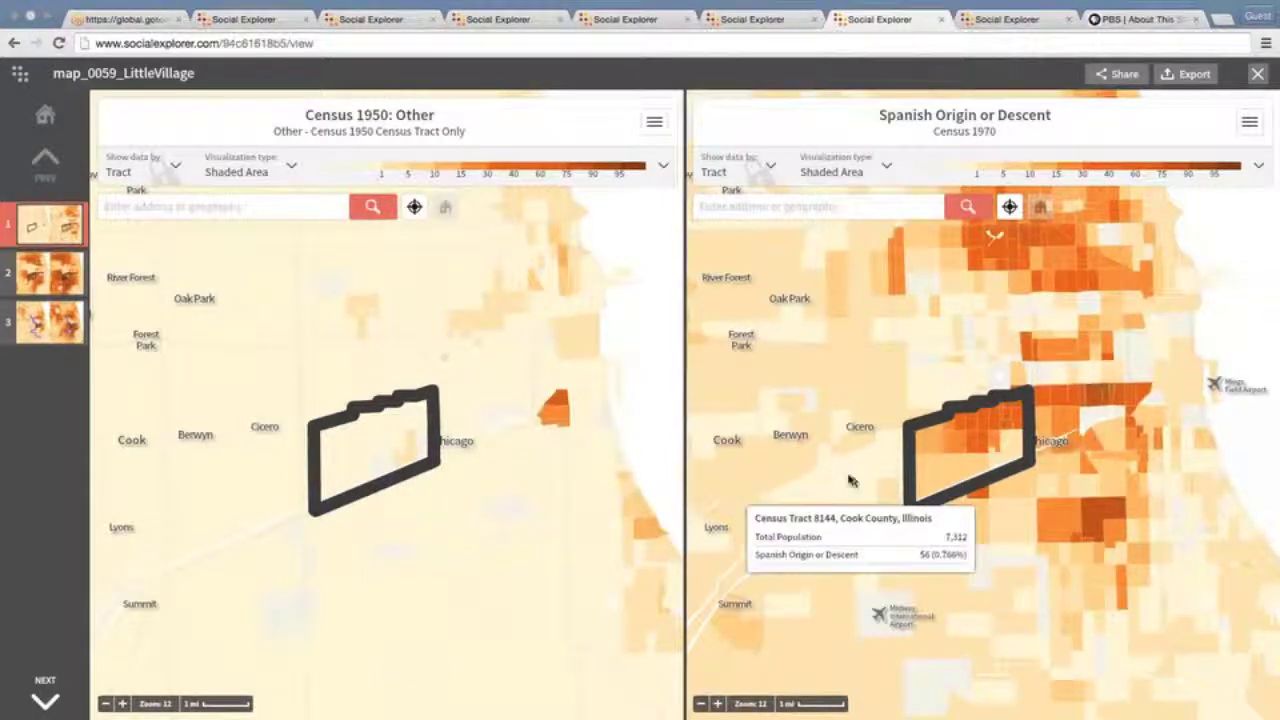
Zoom both linked maps in one level and centre them on the outlined Little Village area
drag(849, 481, 823, 391)
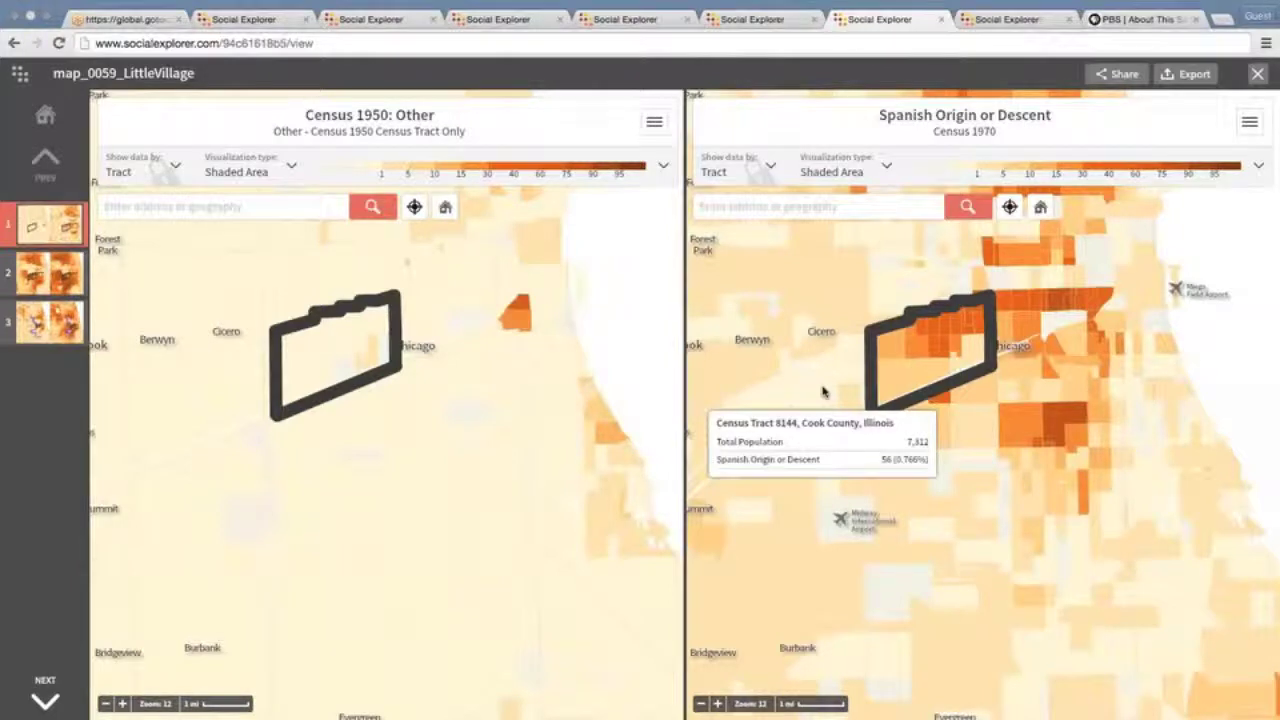
drag(823, 391, 898, 411)
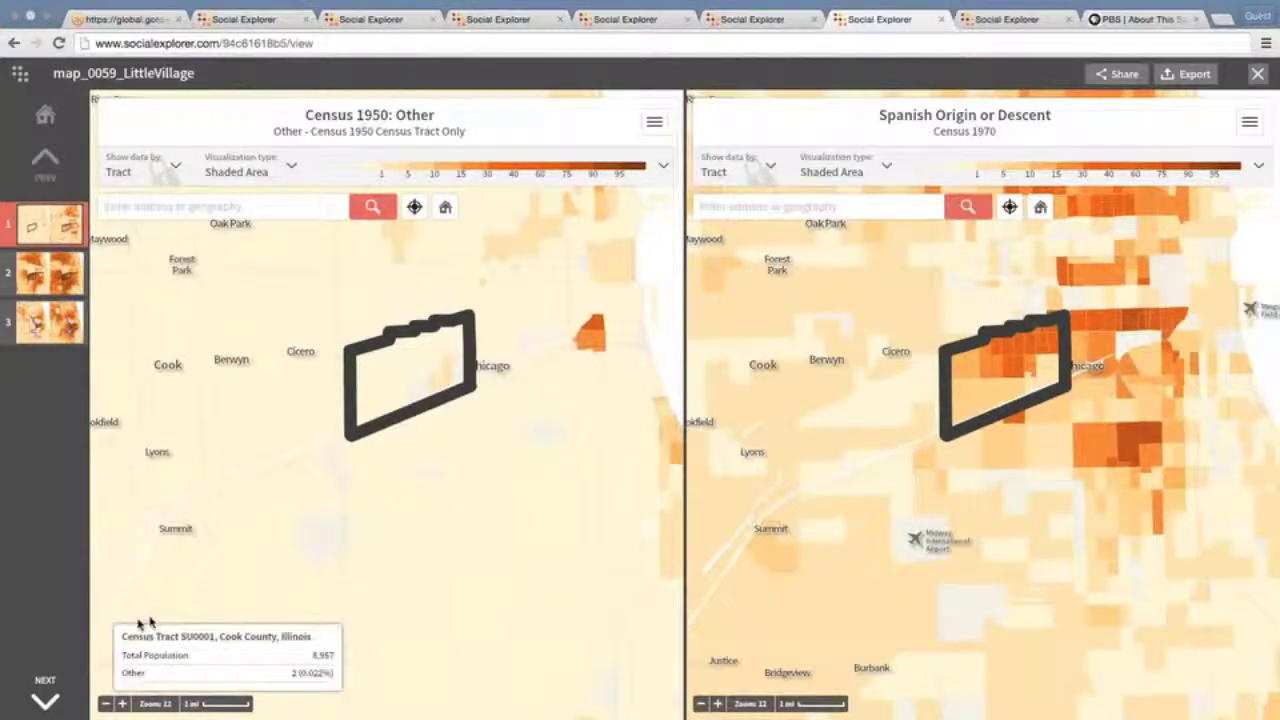
click(121, 704)
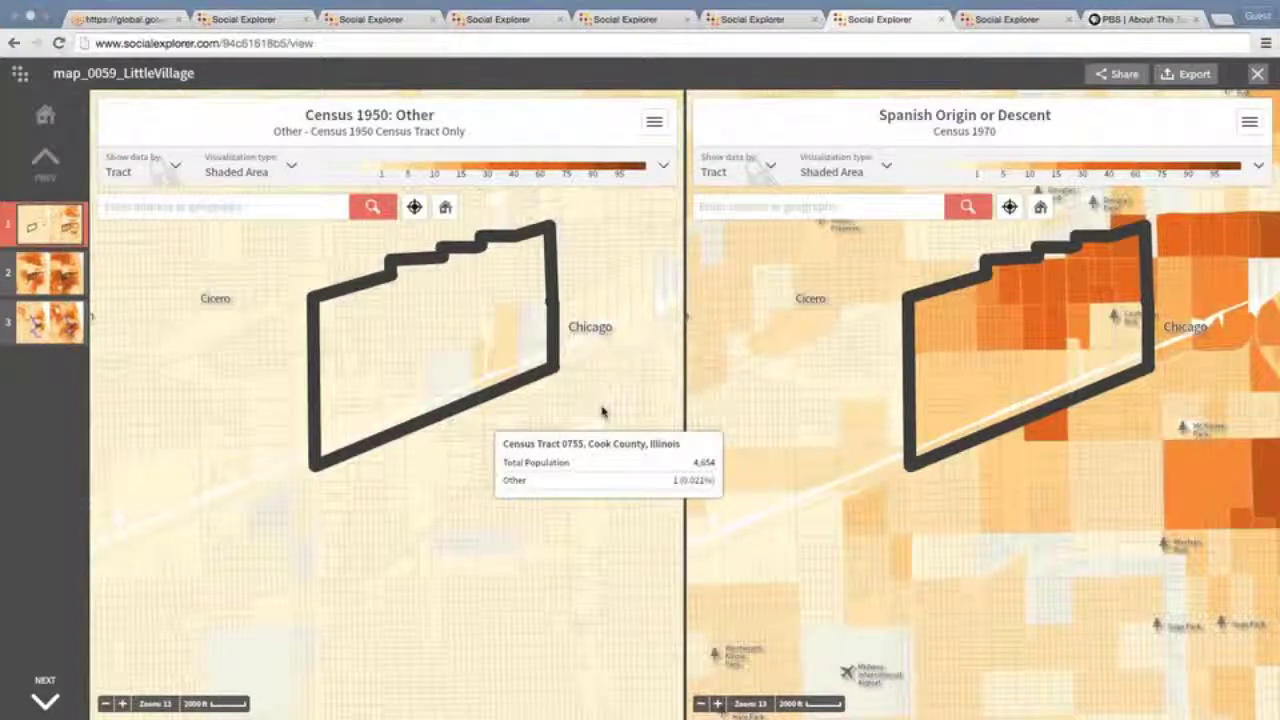
drag(617, 372, 604, 382)
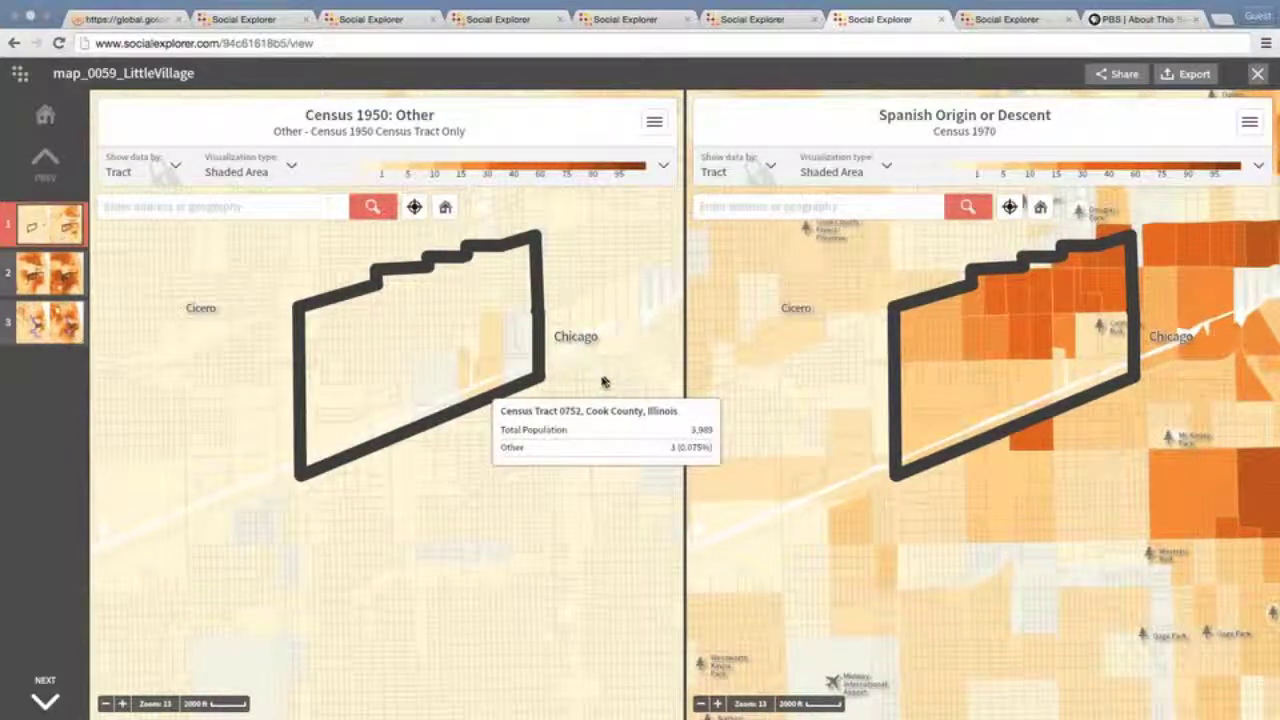
drag(604, 382, 476, 389)
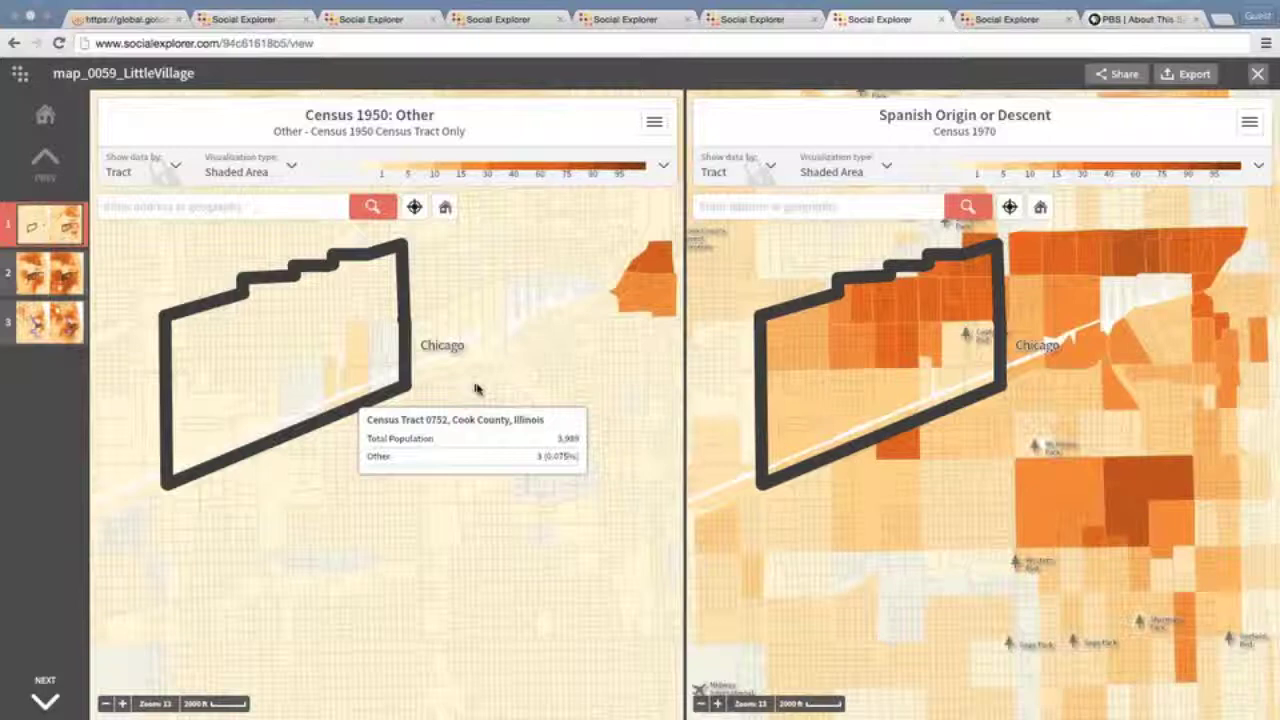
drag(476, 389, 603, 346)
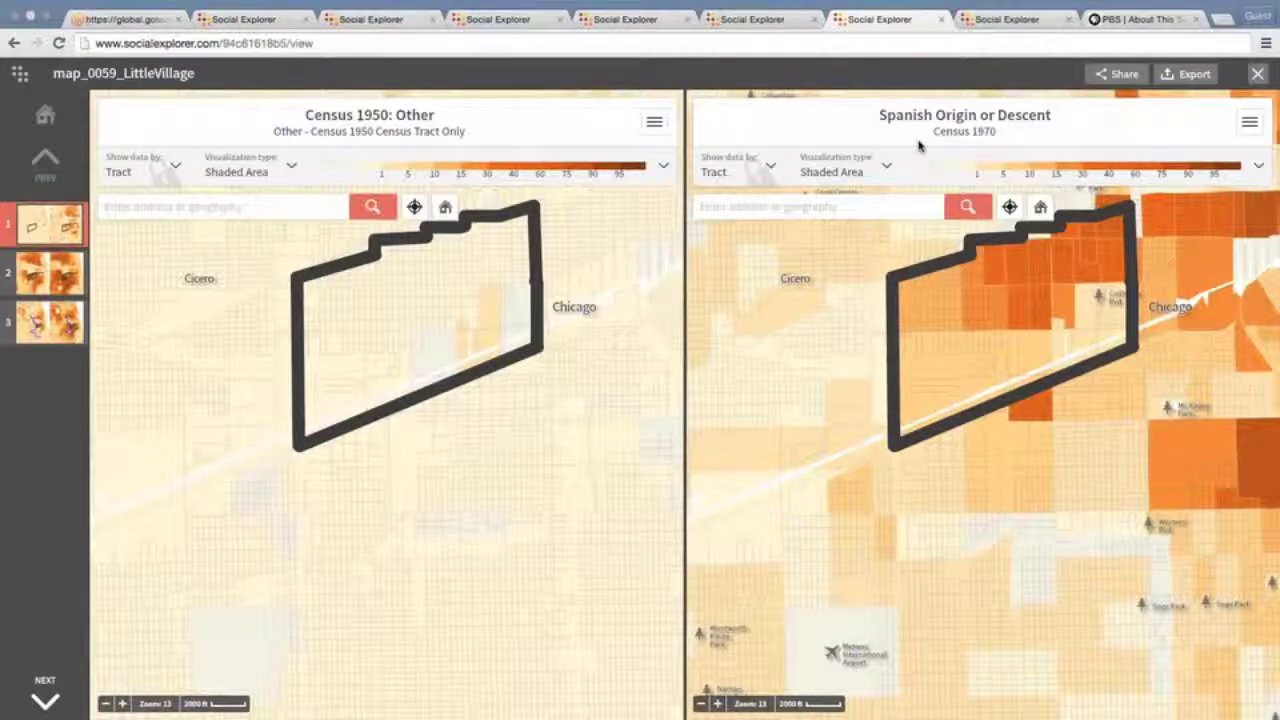
mouse_move(776, 330)
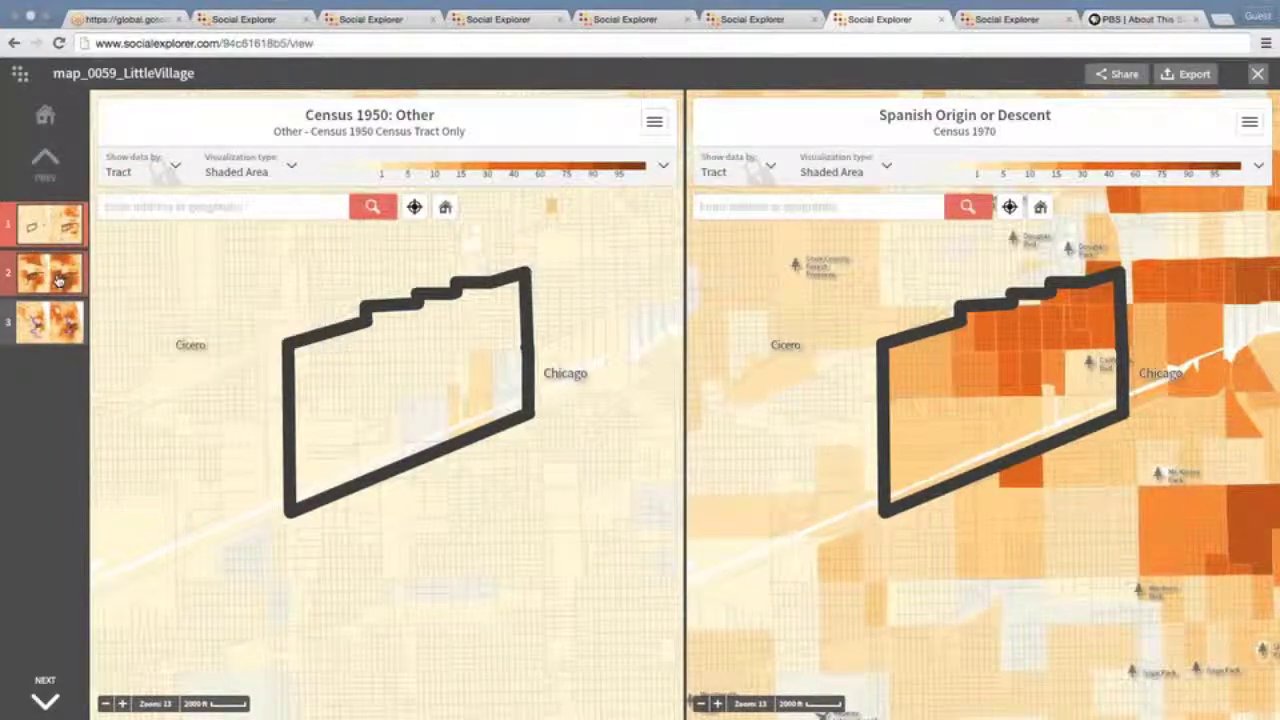
Go to slide 2, comparing 1990 Hispanic with 2010 Hispanic or Latino population
click(58, 280)
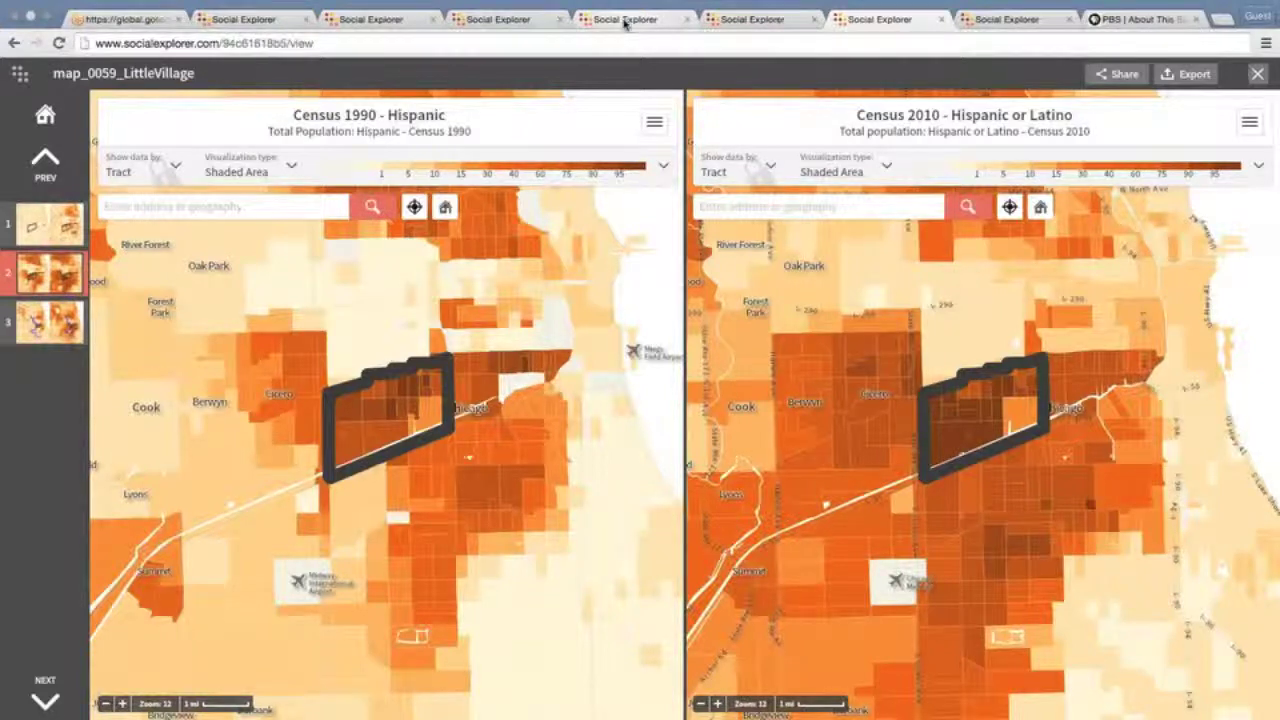
Return to the Annotated Bronzeville map
click(625, 22)
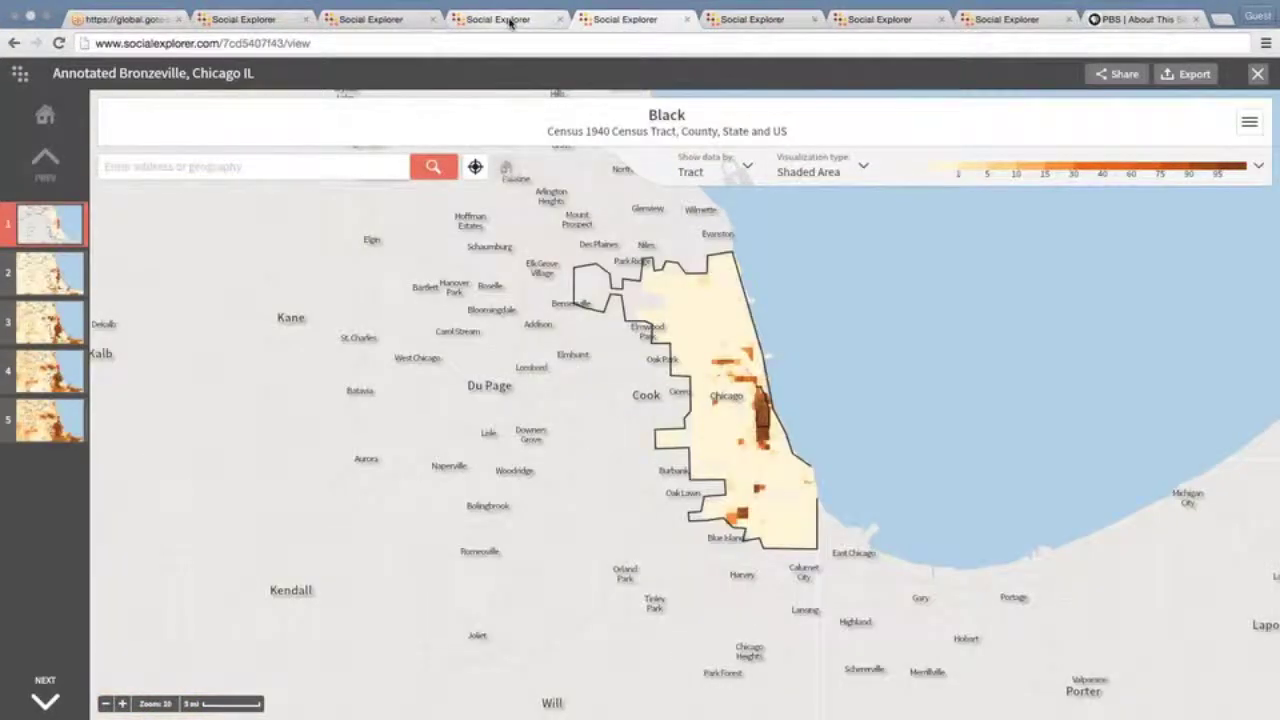
Move via the Great Migration map to the Race Population Change 1910 & 2010 swipe map
click(510, 22)
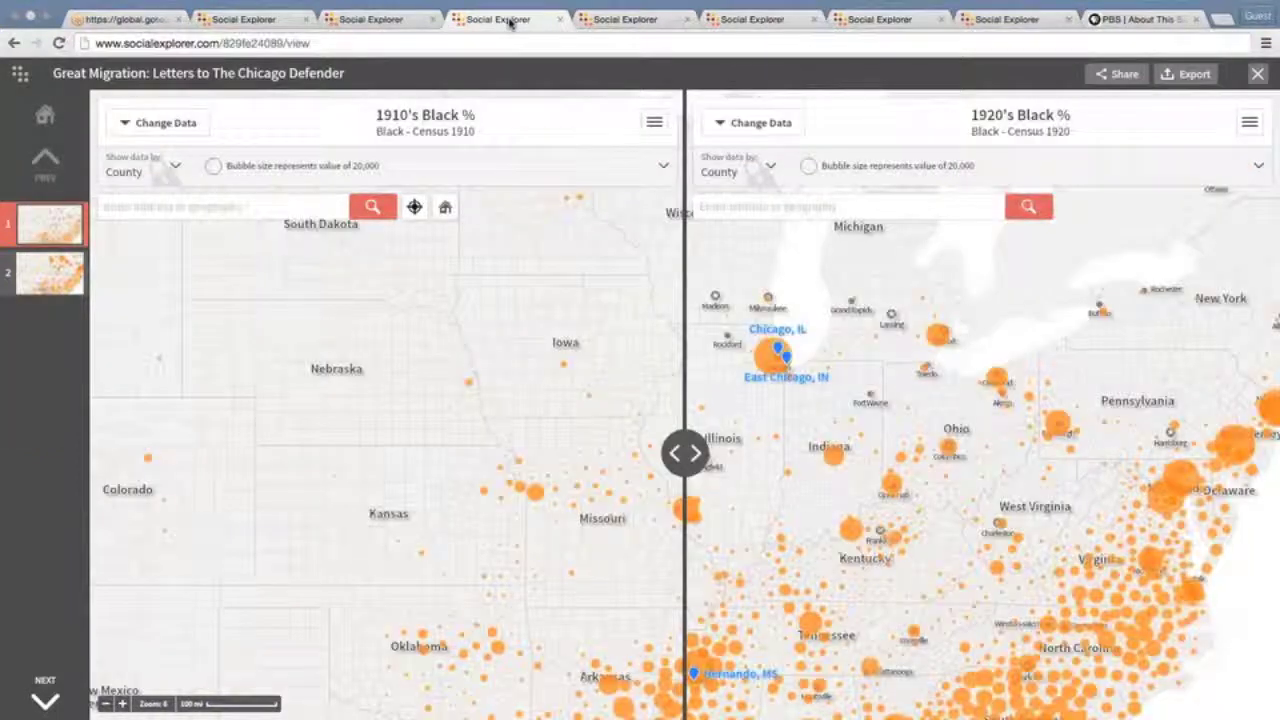
click(750, 20)
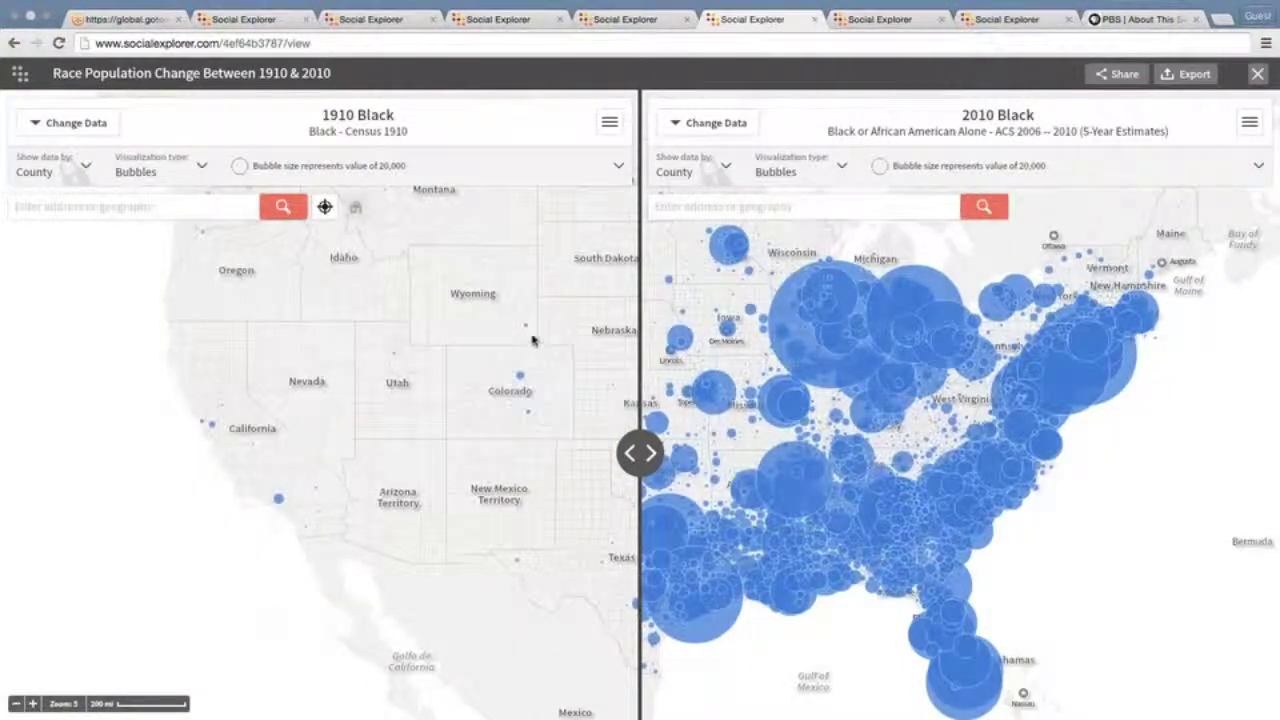
mouse_move(595, 422)
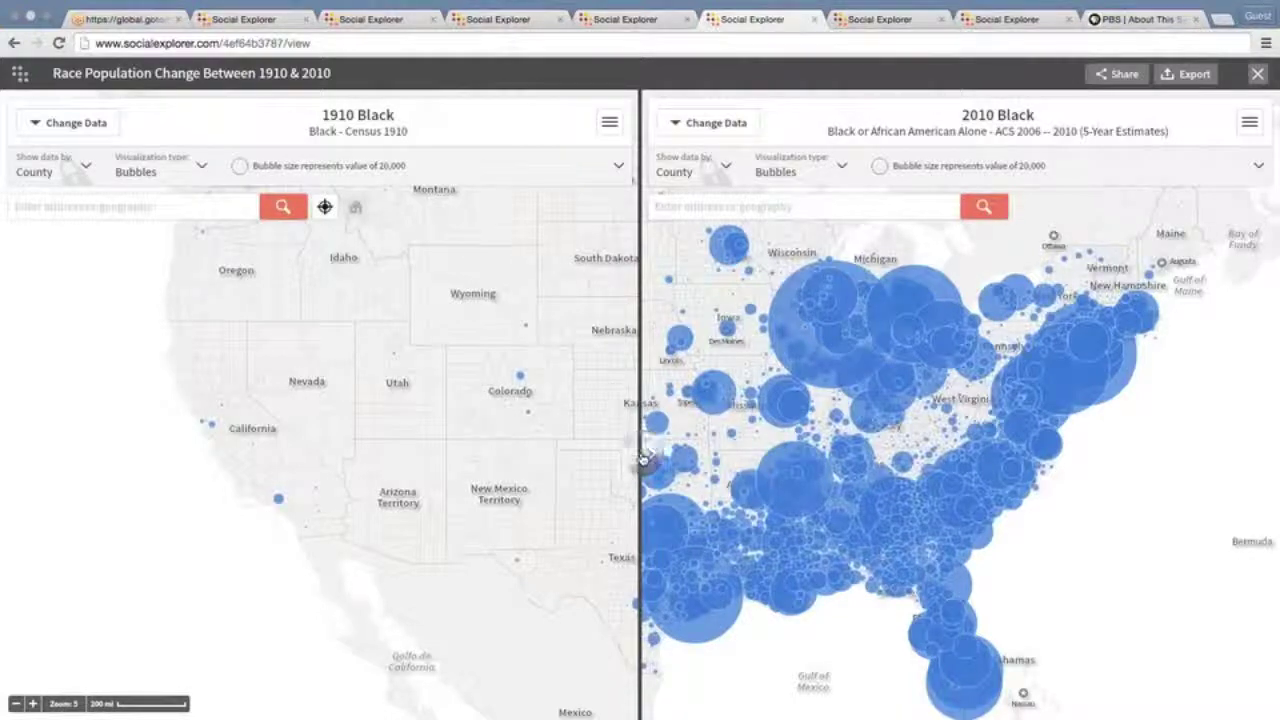
Move the swipe divider right so southern 1910 Black bubbles show beside 2010
drag(642, 460, 857, 467)
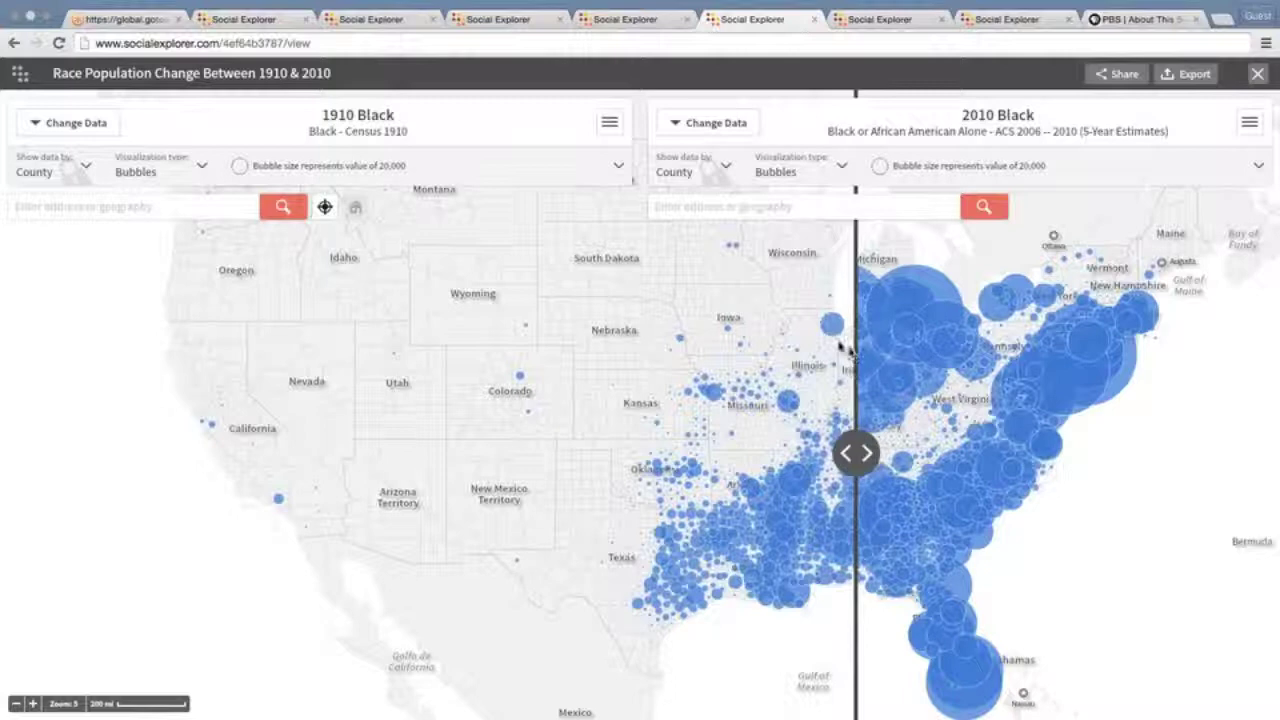
mouse_move(834, 332)
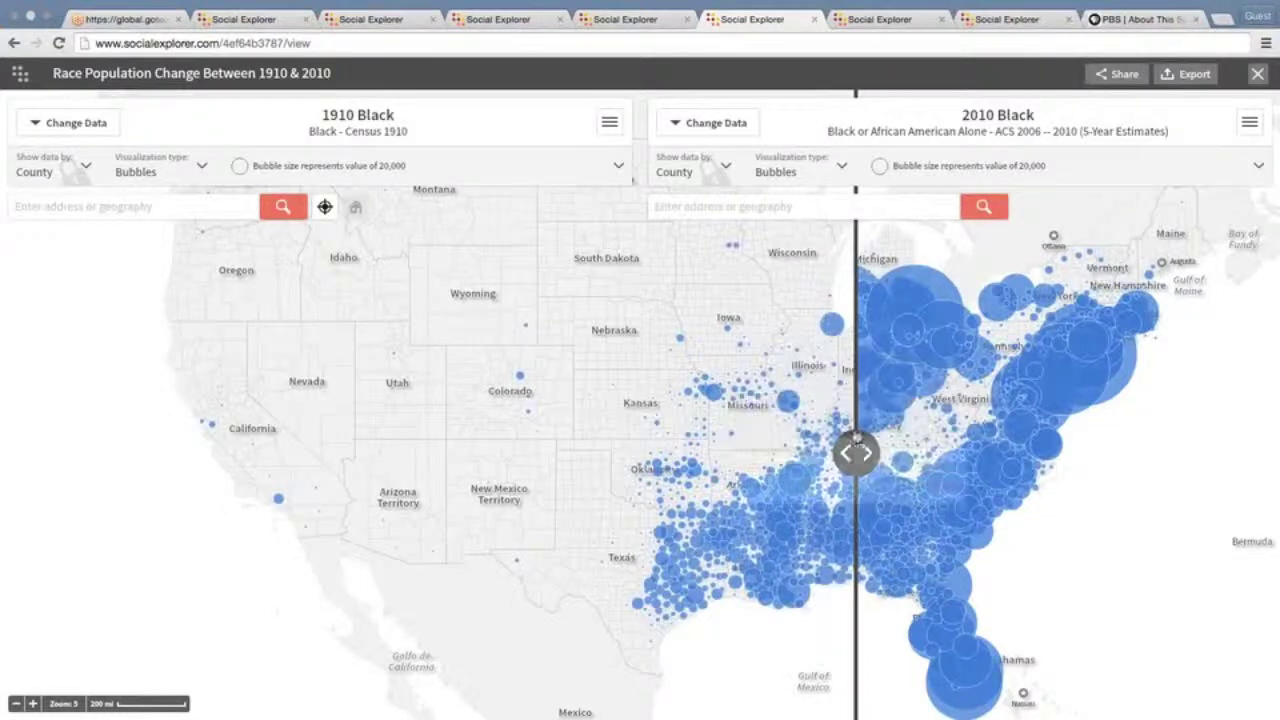
Shift the swipe divider west so 2010 bubbles cover Illinois eastward, then fine-tune it
drag(857, 458, 766, 455)
mouse_move(830, 336)
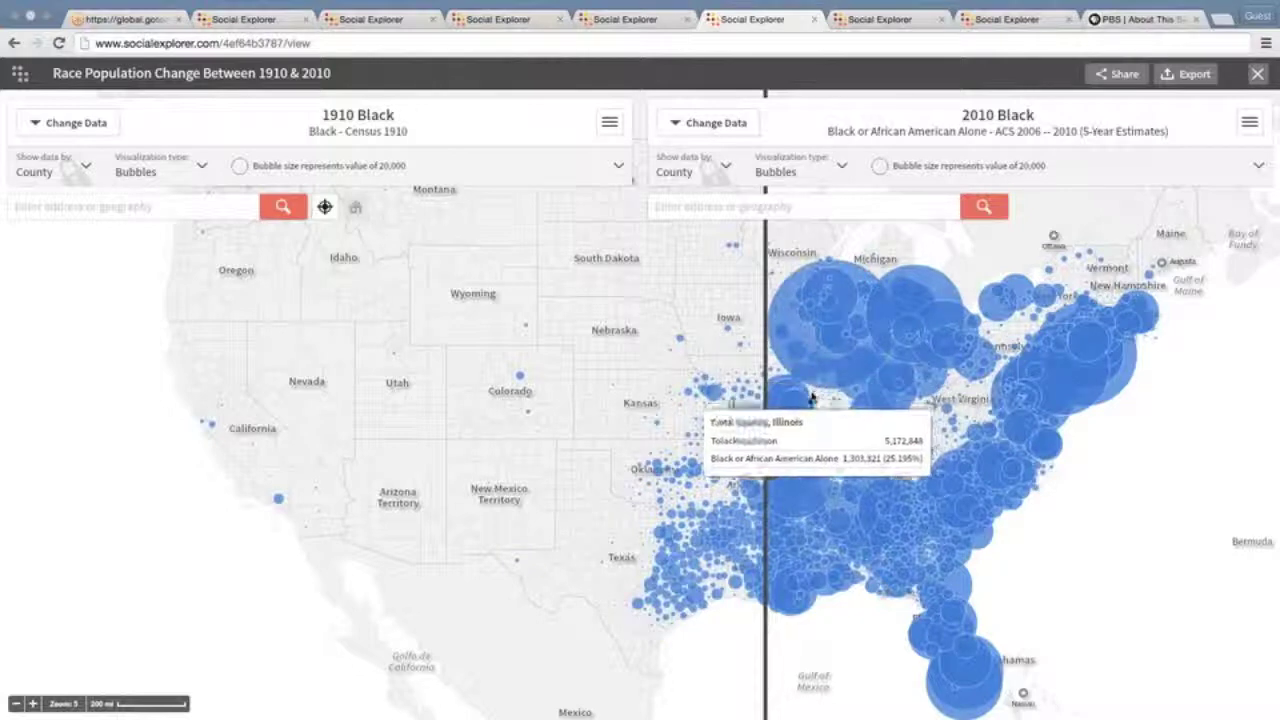
drag(766, 451, 792, 418)
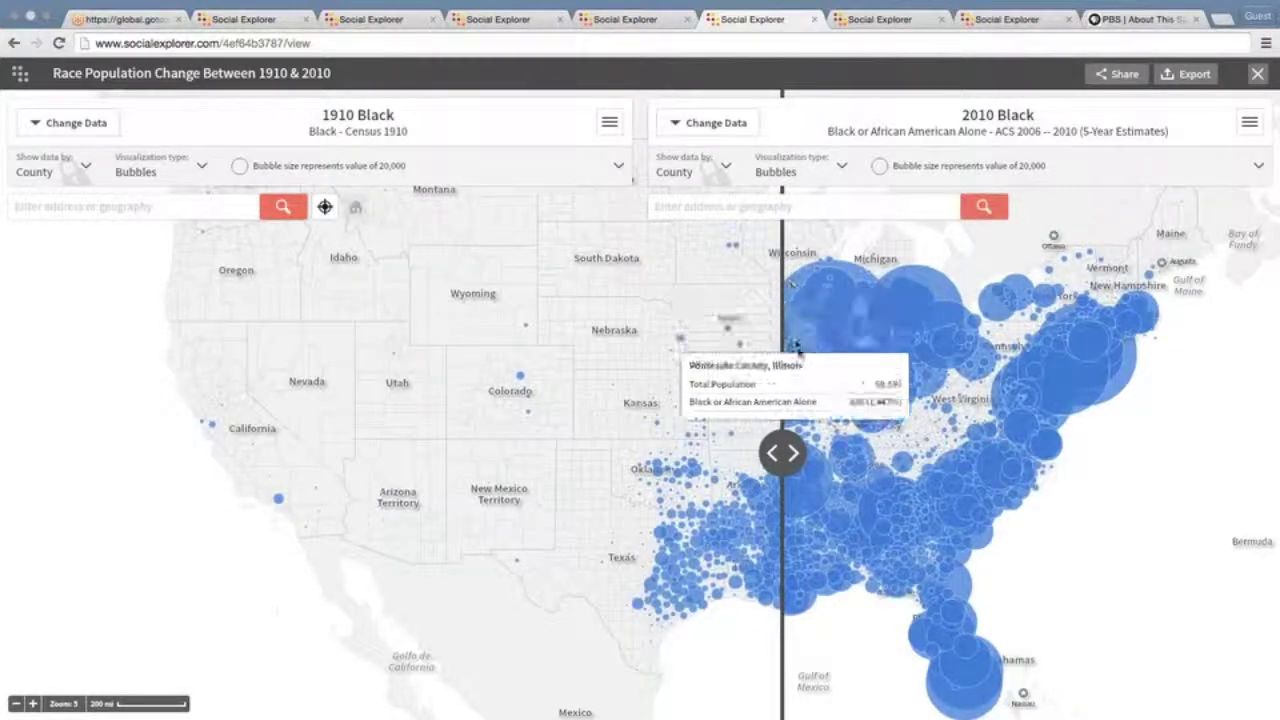
Shrink the 2010 bubbles to a 503,000 scale and move the divider right
click(1058, 172)
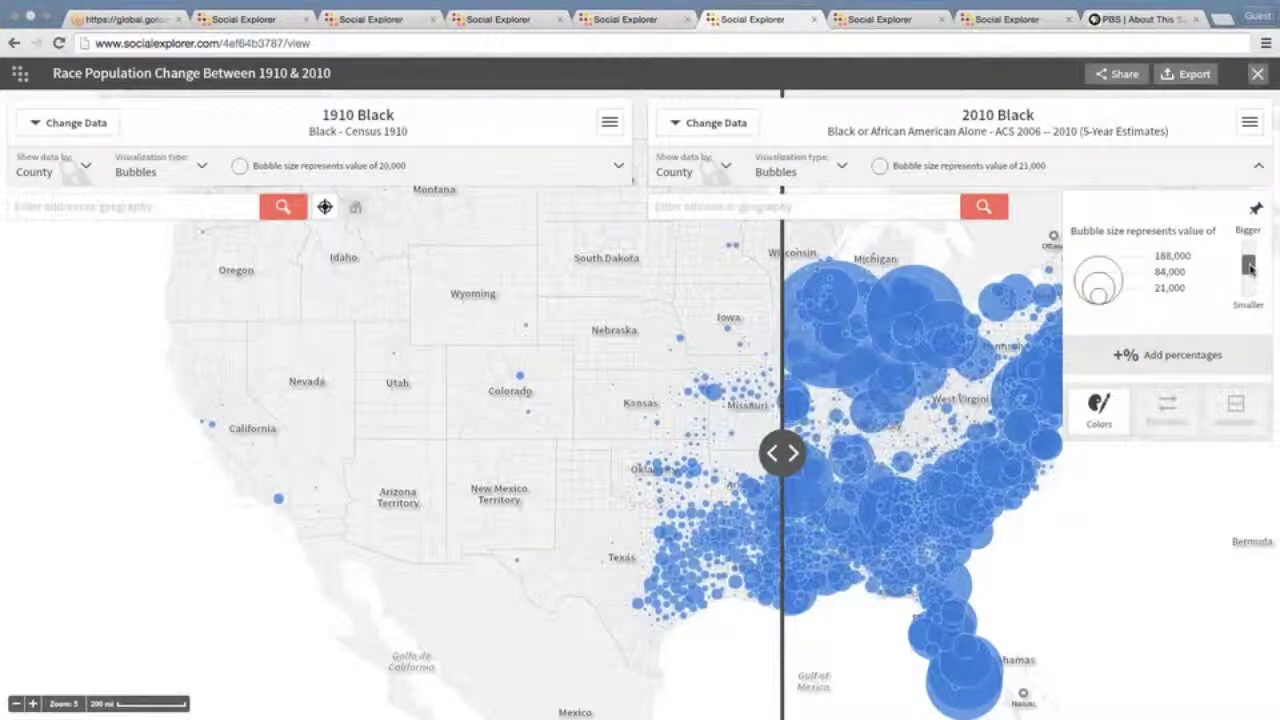
click(1249, 267)
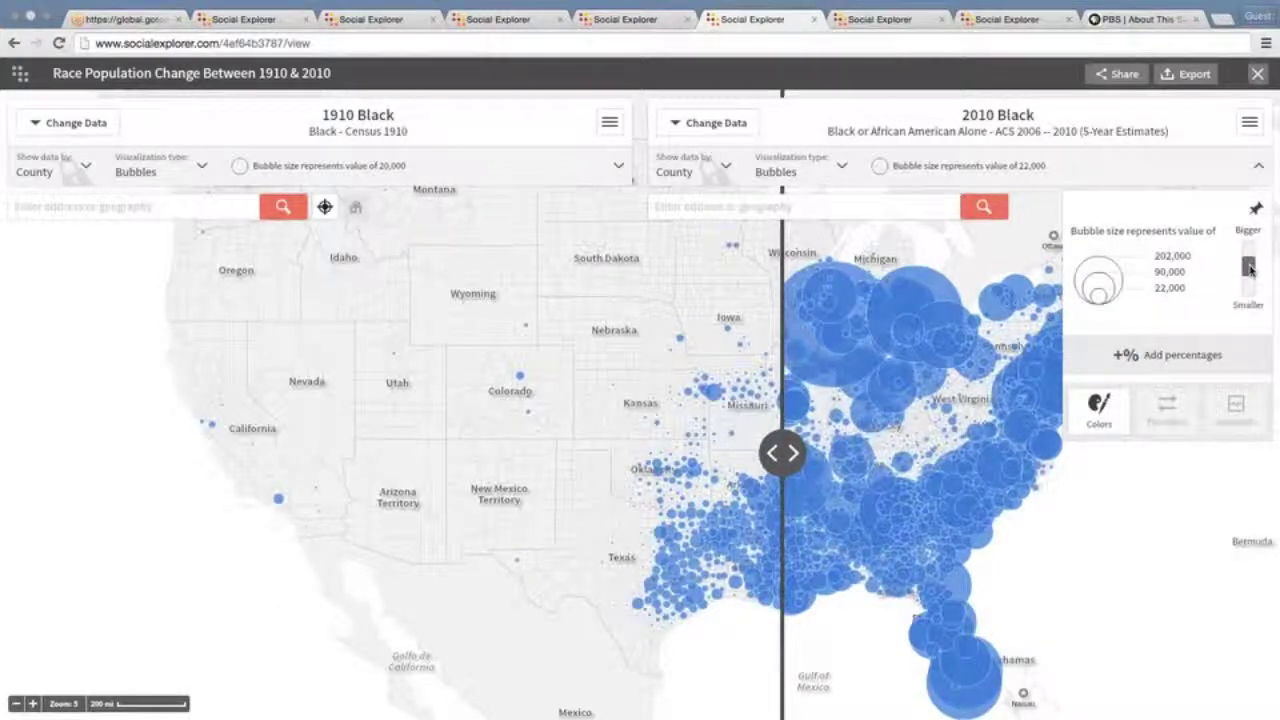
drag(1249, 267, 1249, 290)
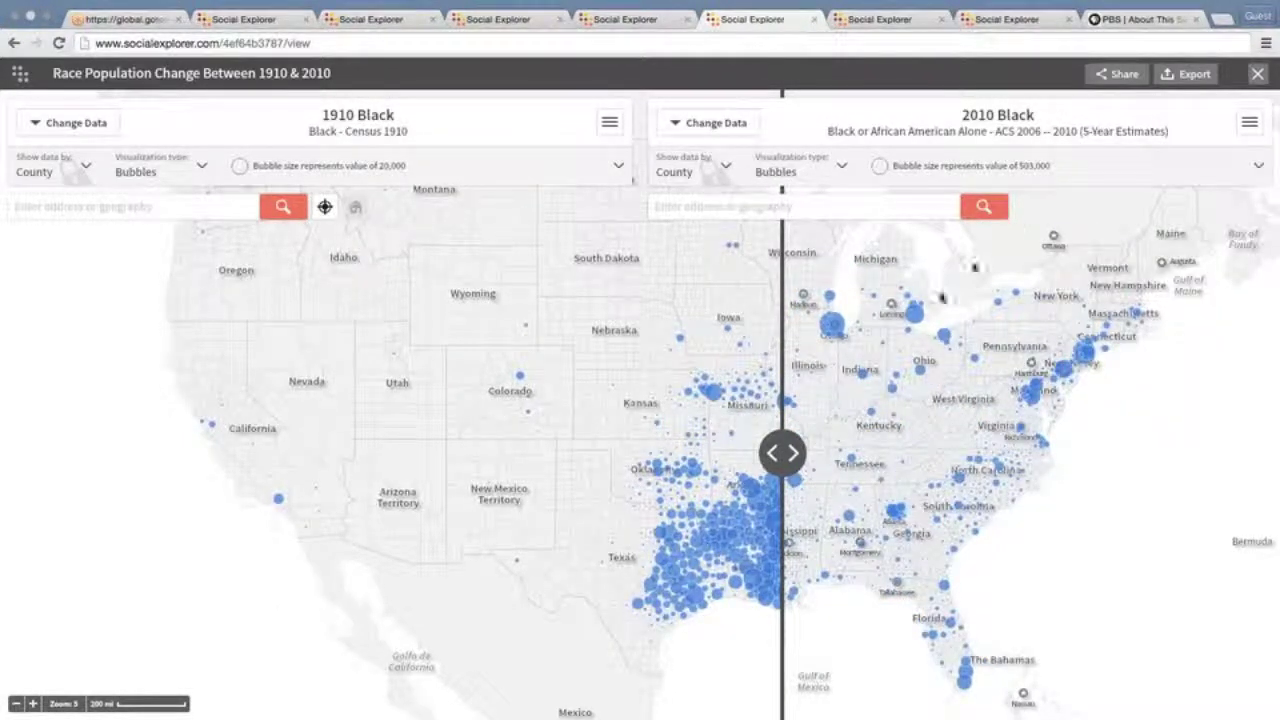
mouse_move(888, 352)
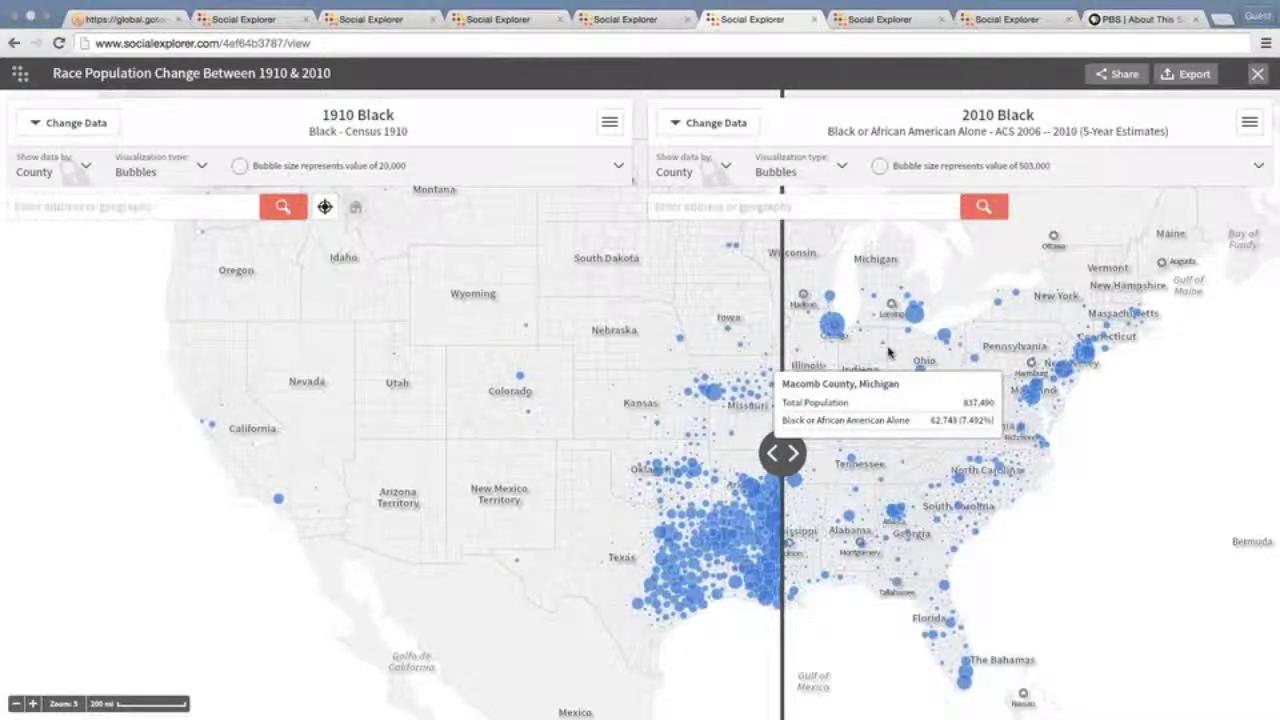
drag(782, 453, 810, 465)
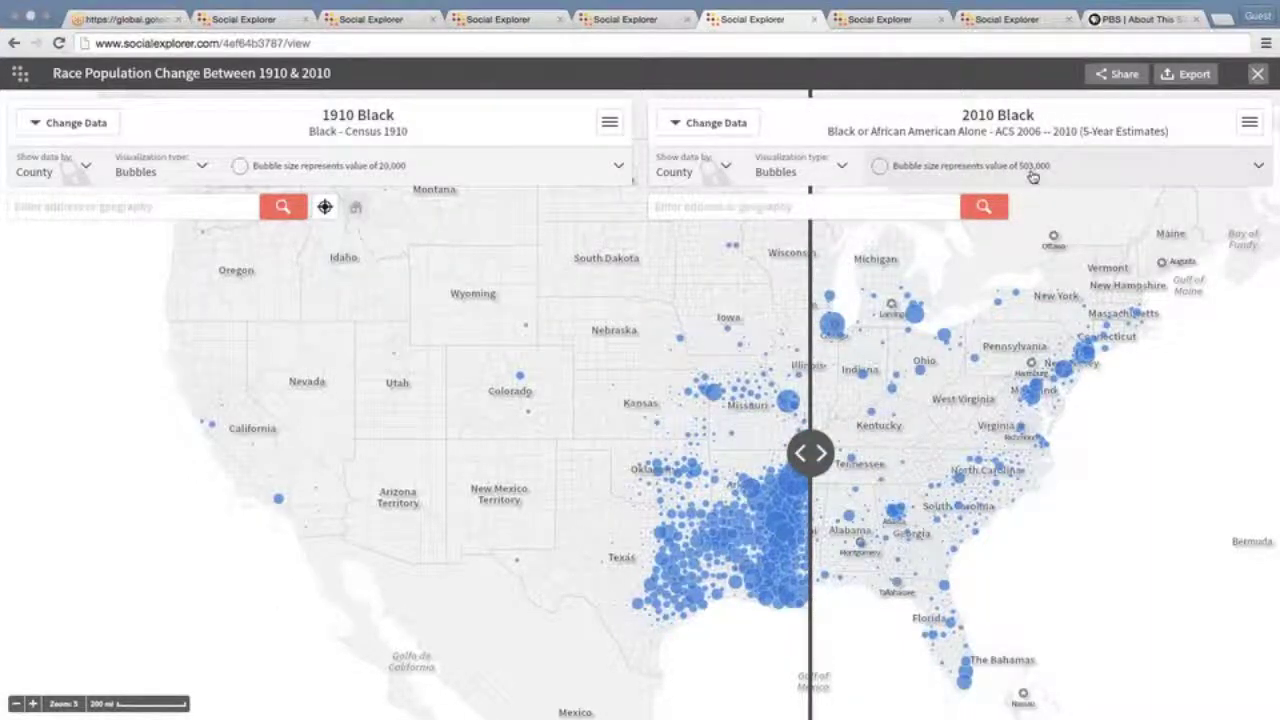
Set the 1910 bubbles to the same 503,000 scale, then move the divider left
click(618, 170)
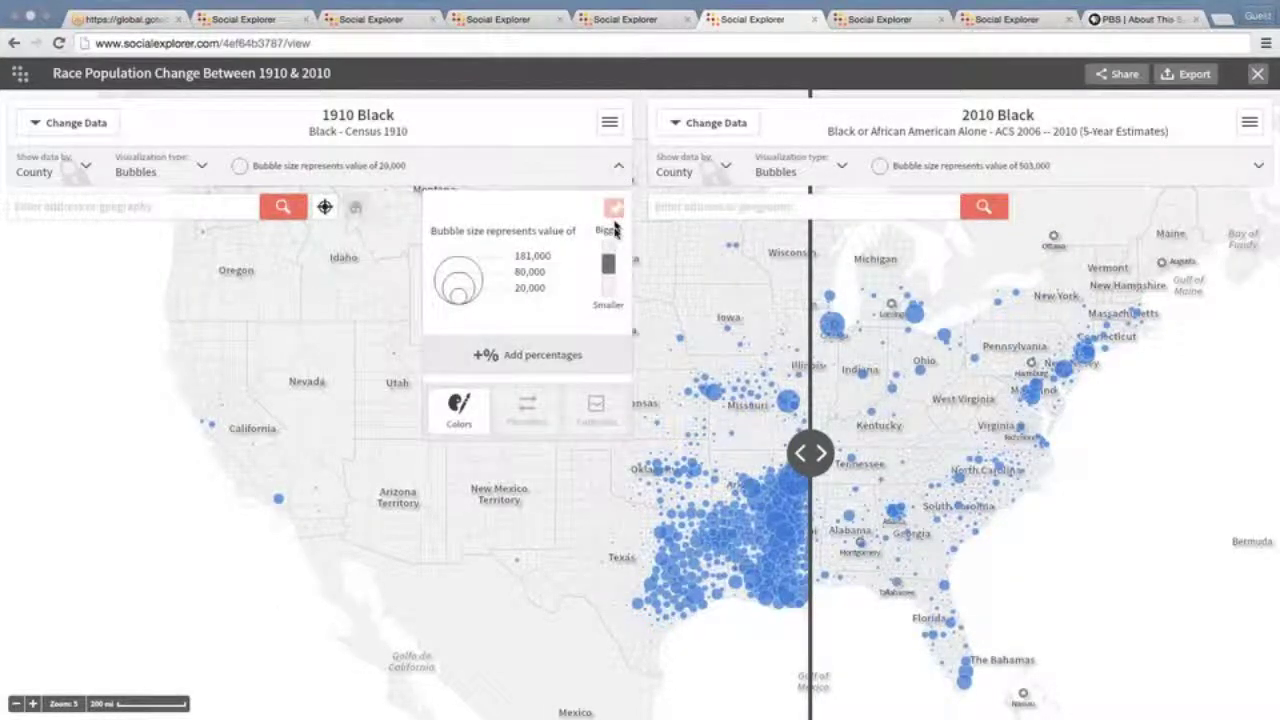
drag(608, 262, 609, 290)
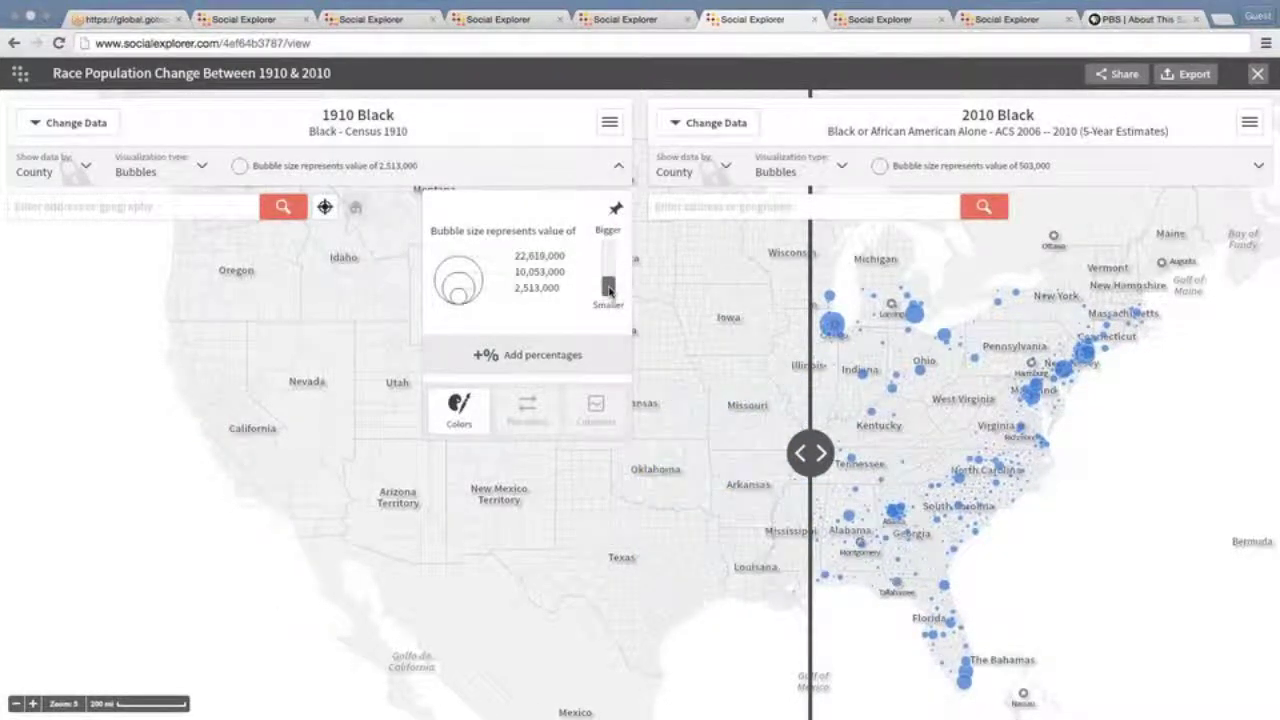
drag(609, 289, 609, 286)
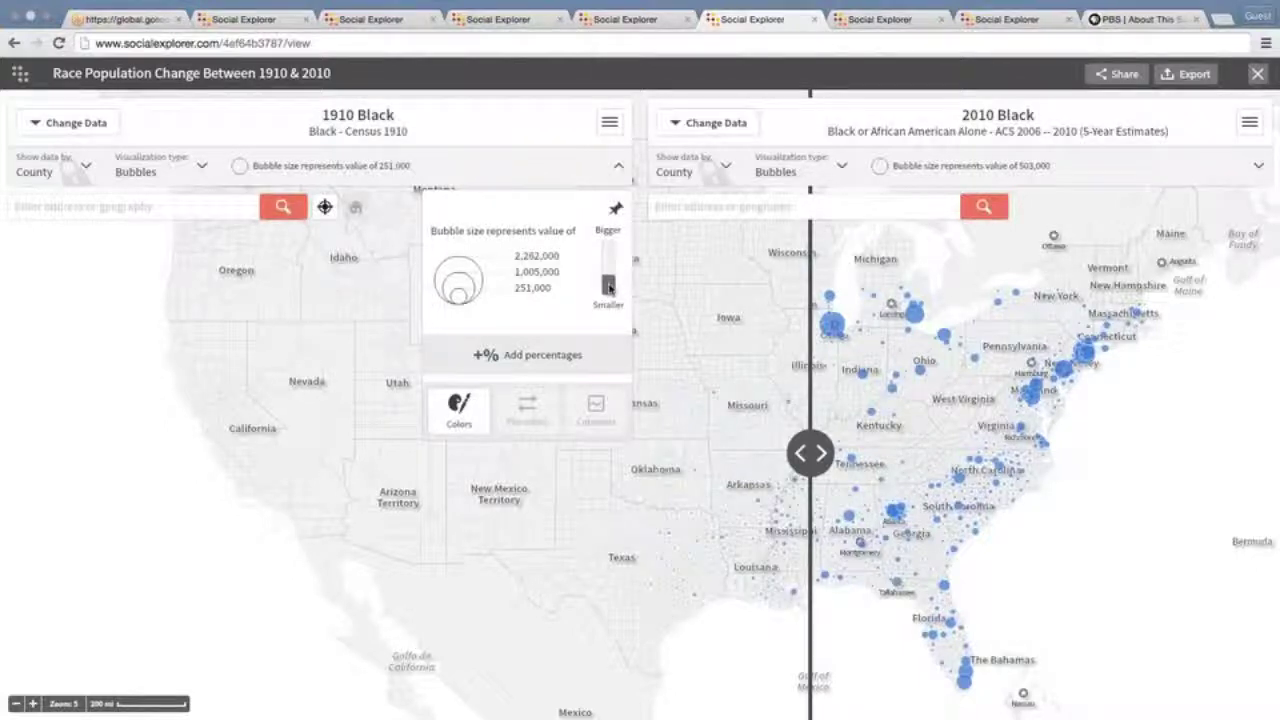
drag(810, 453, 752, 455)
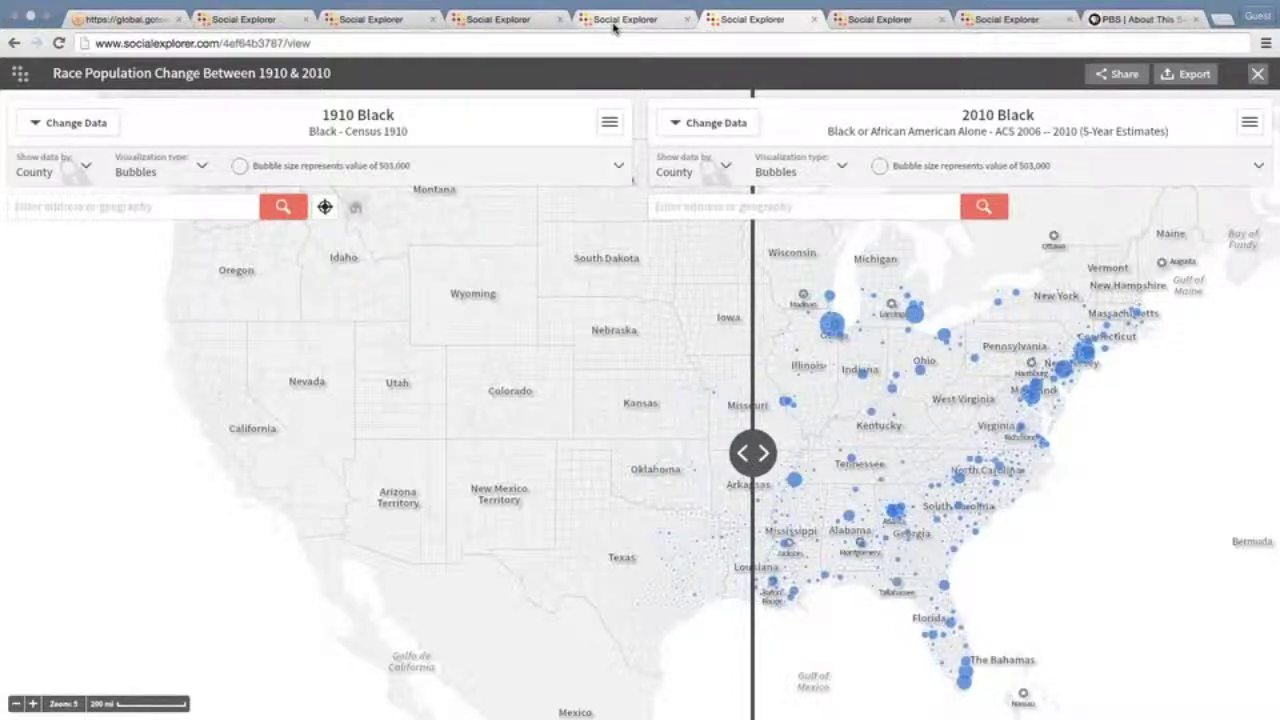
In the Bronzeville story map, step through the 1960, 1980, Census 2000 and Census 2010 Black population slides
click(613, 20)
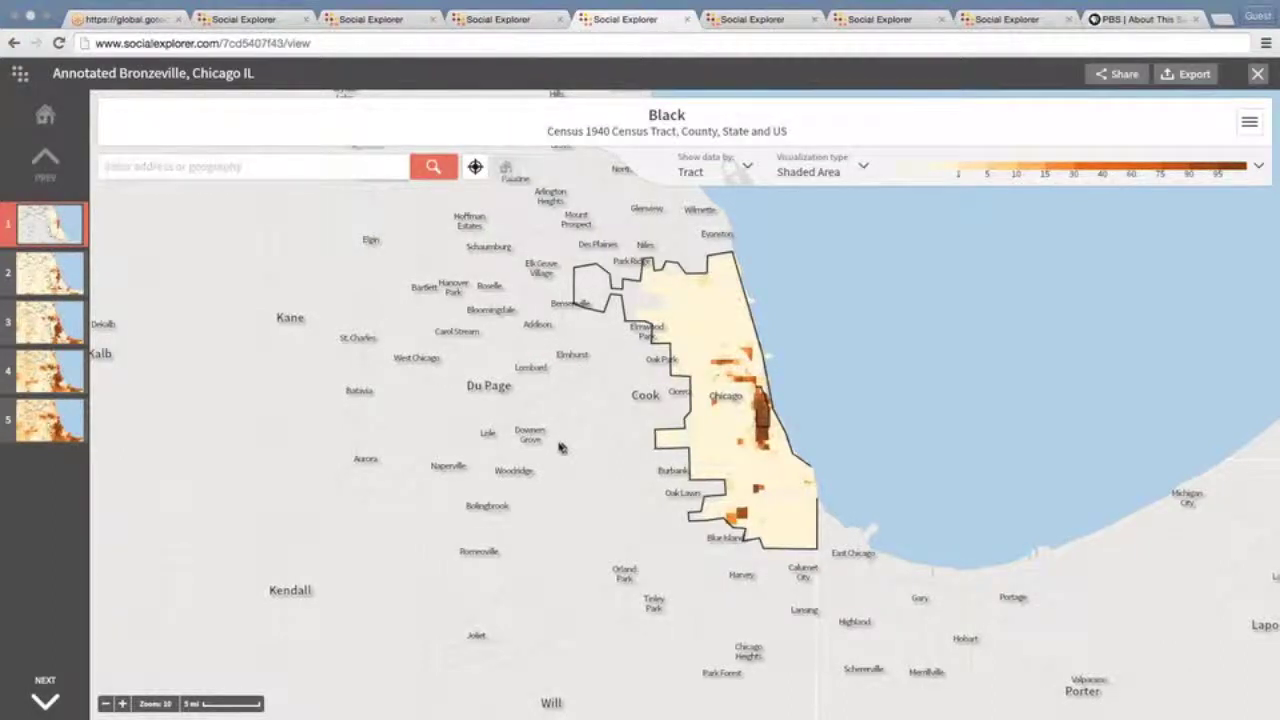
drag(560, 447, 525, 440)
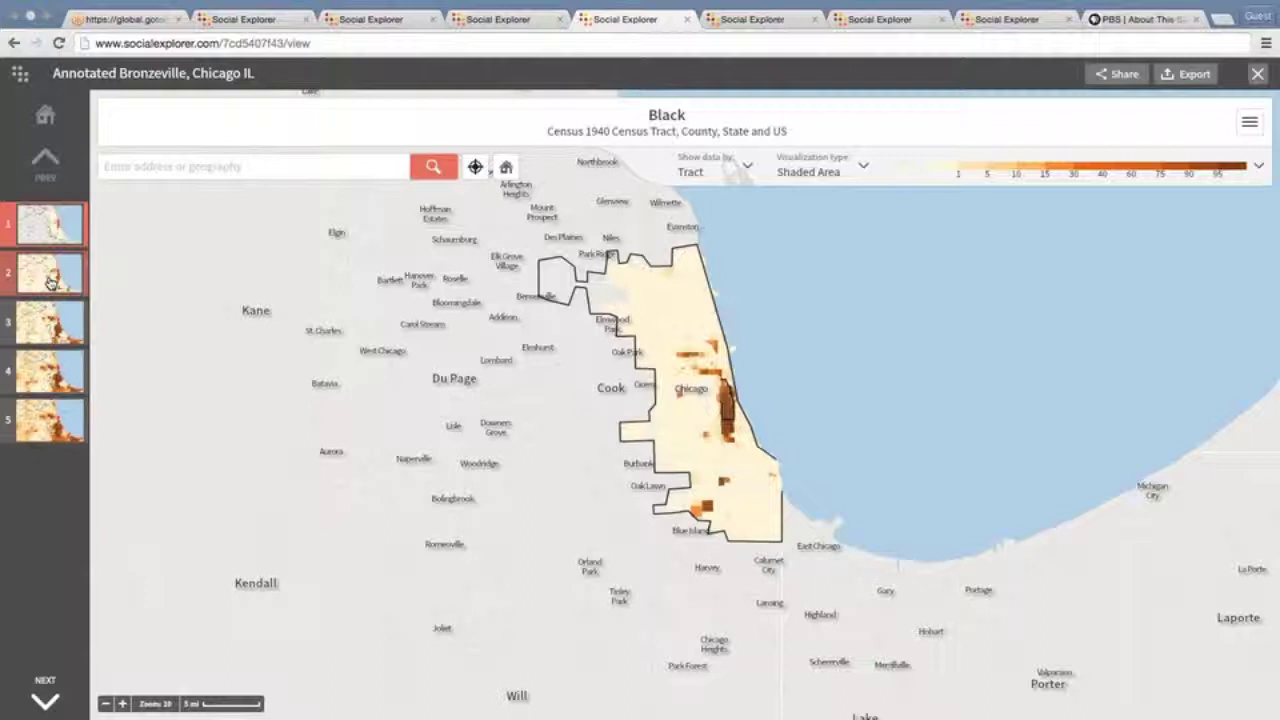
click(50, 282)
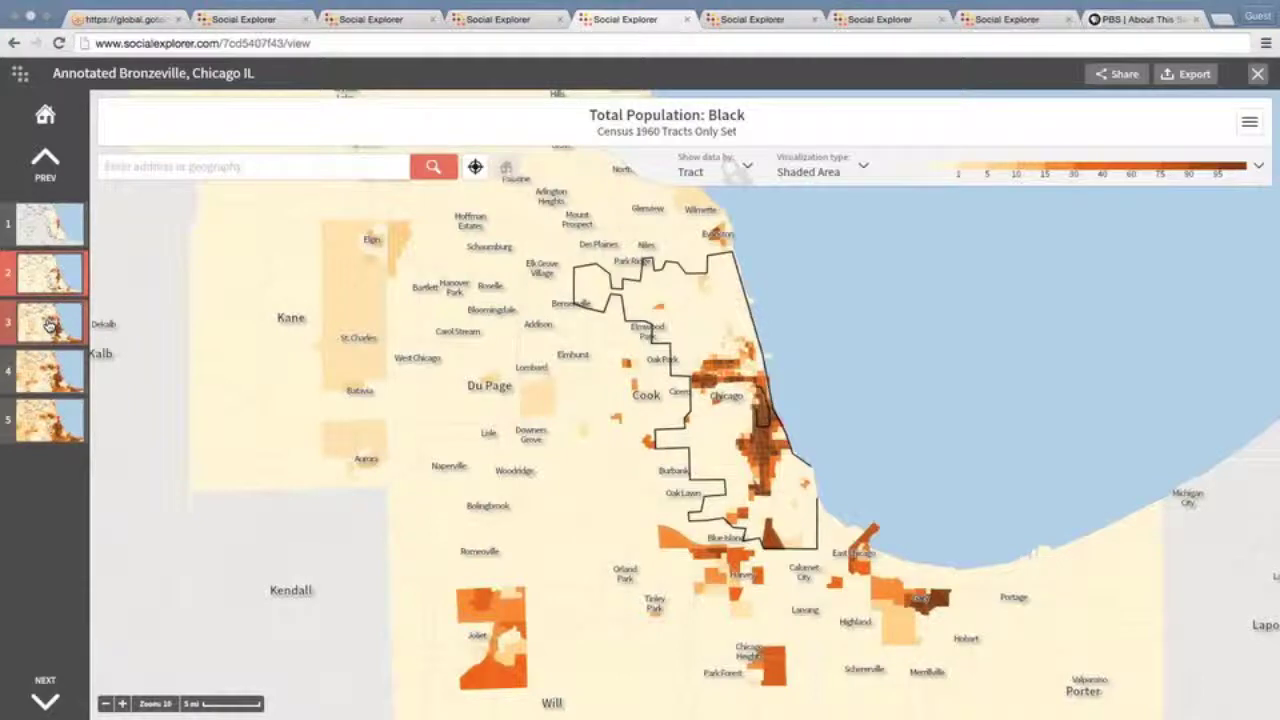
click(47, 325)
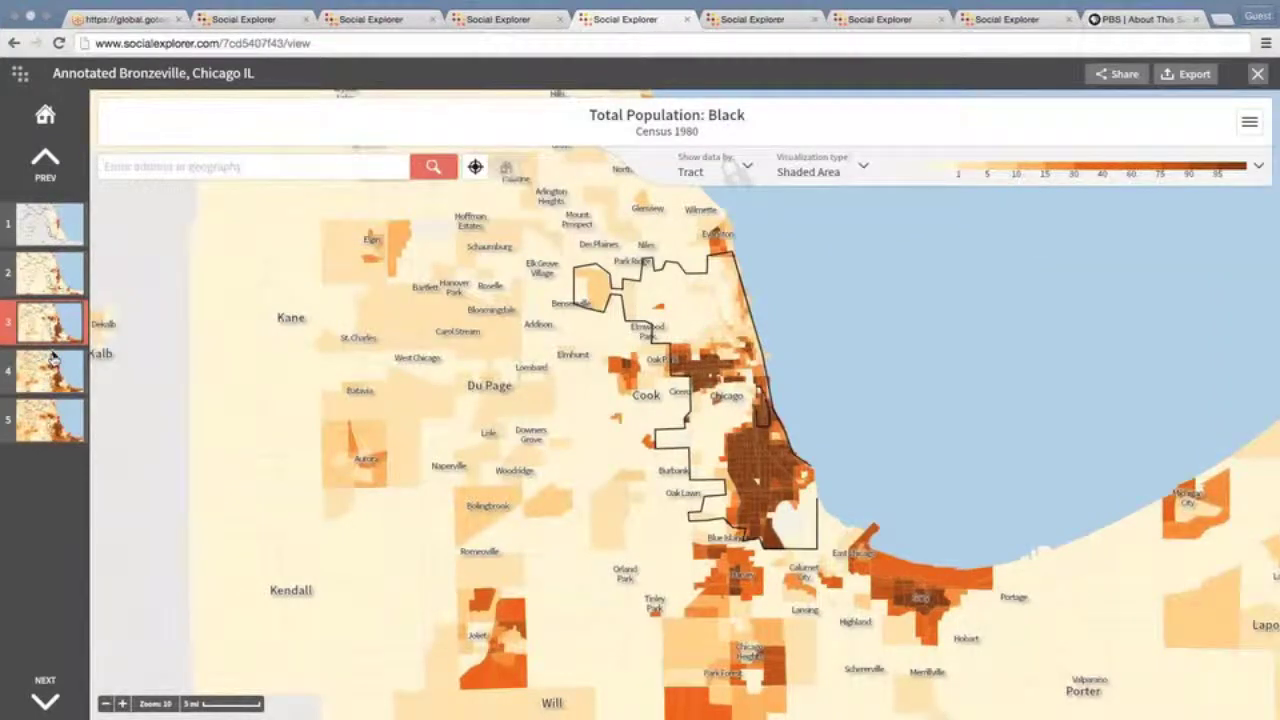
click(53, 360)
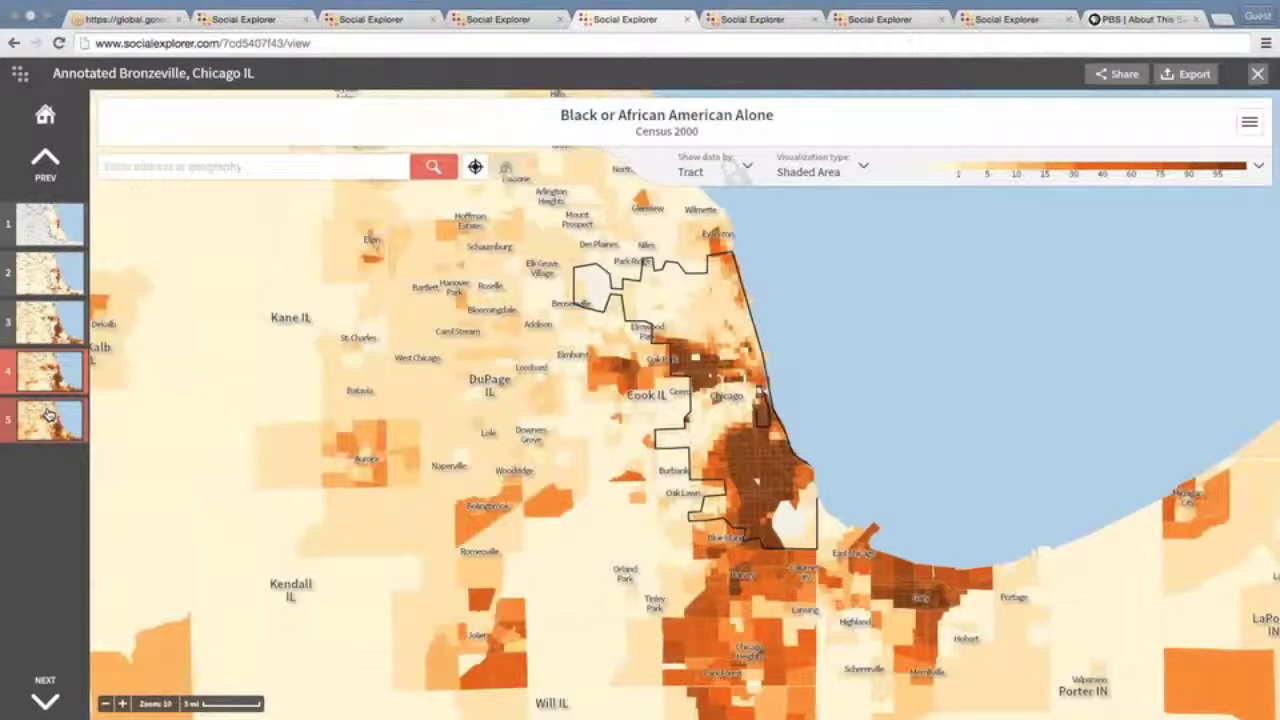
click(48, 413)
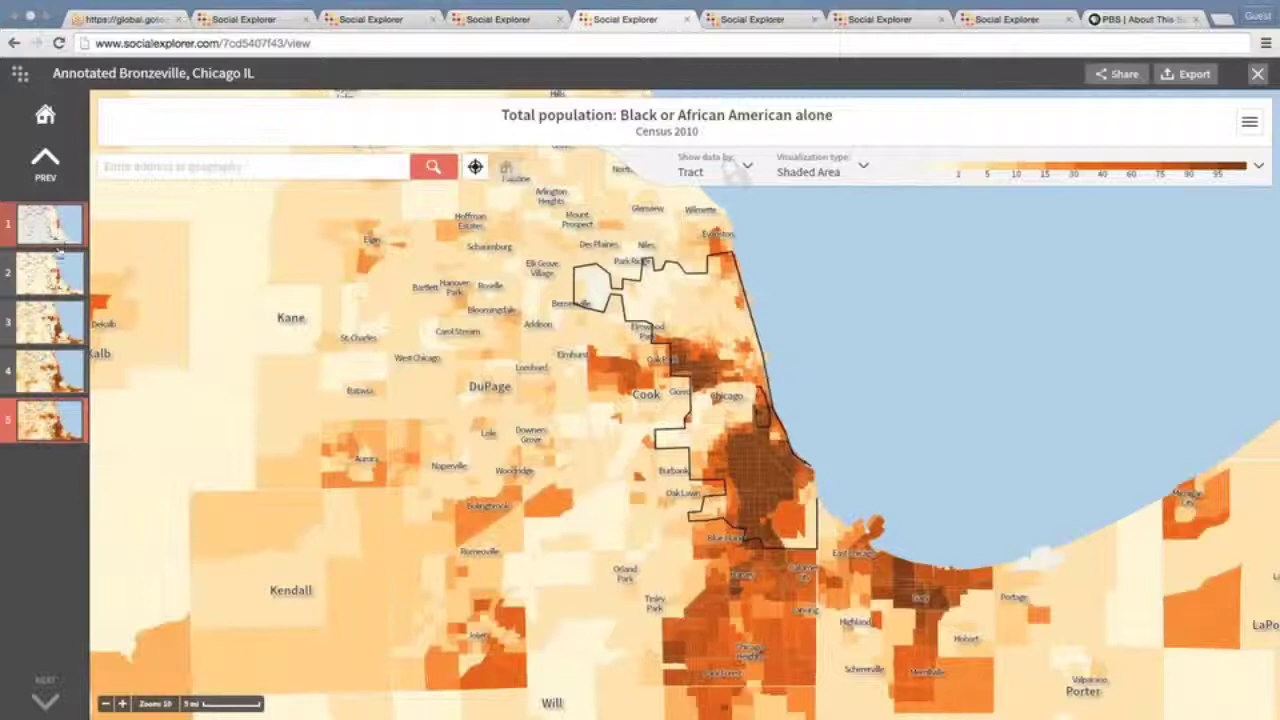
mouse_move(157, 240)
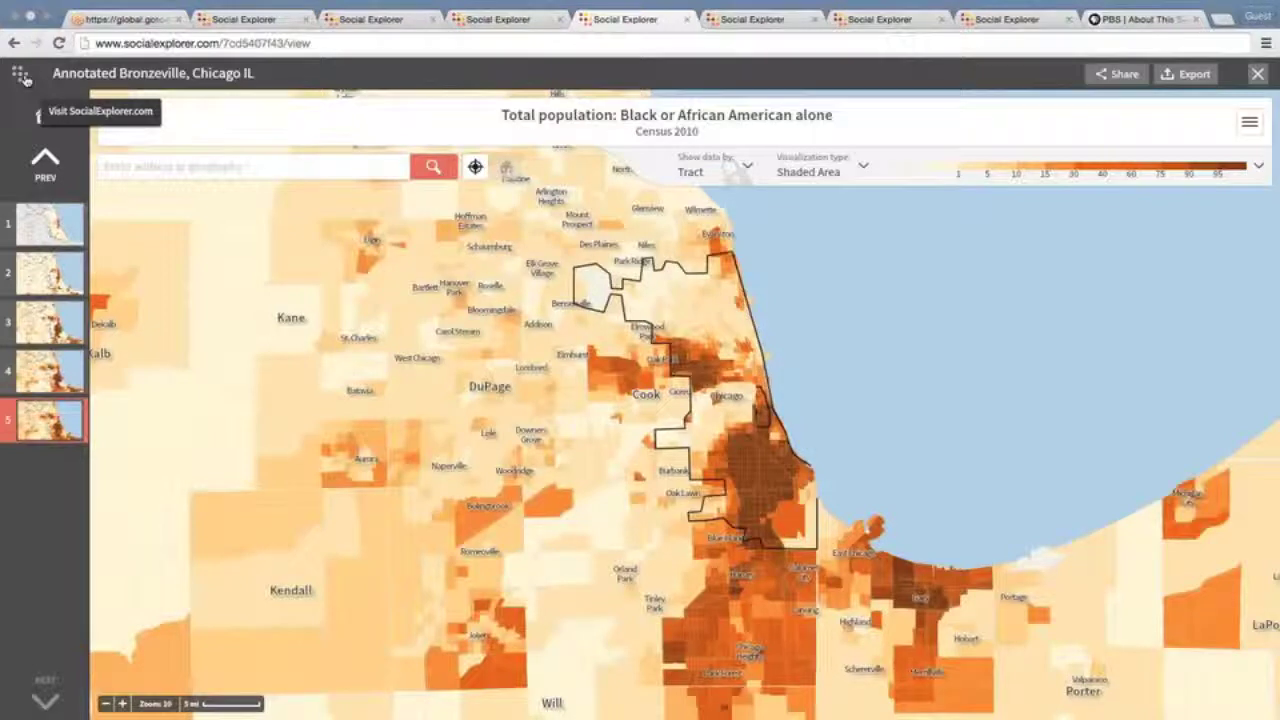
Go to the SocialExplorer.com homepage and open the account's My Explorer saved projects page
click(24, 78)
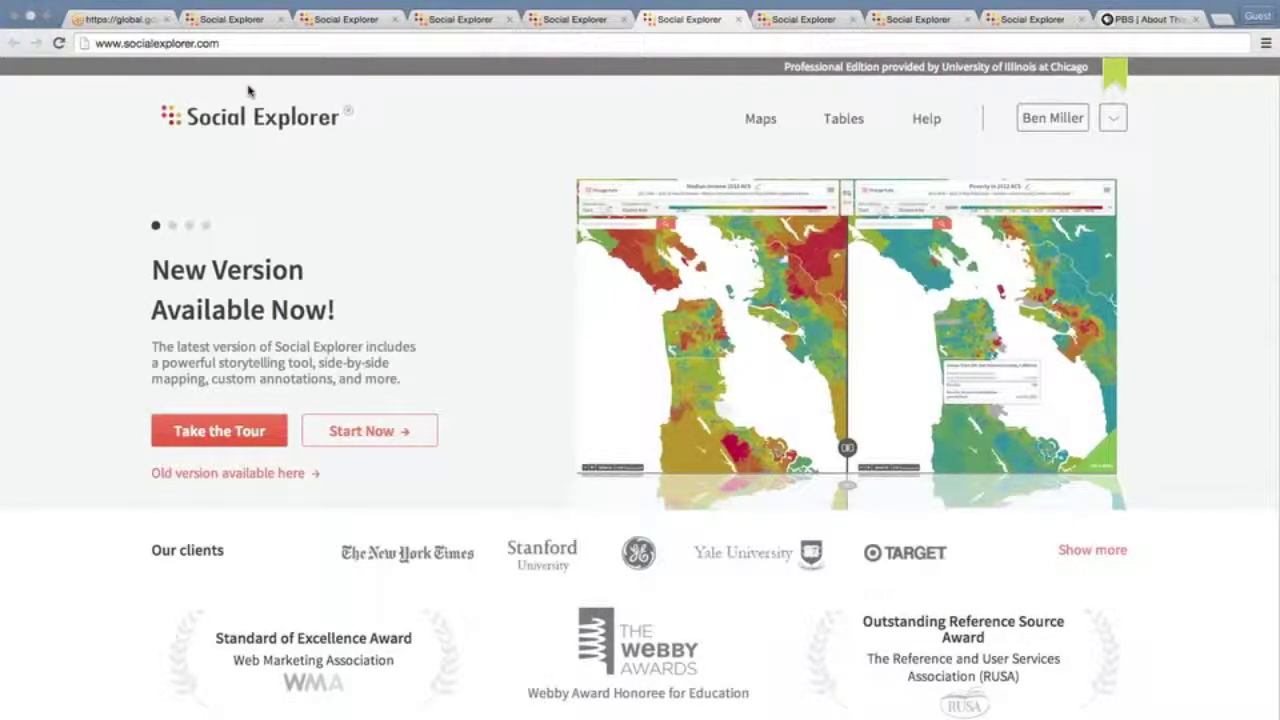
click(557, 22)
click(693, 22)
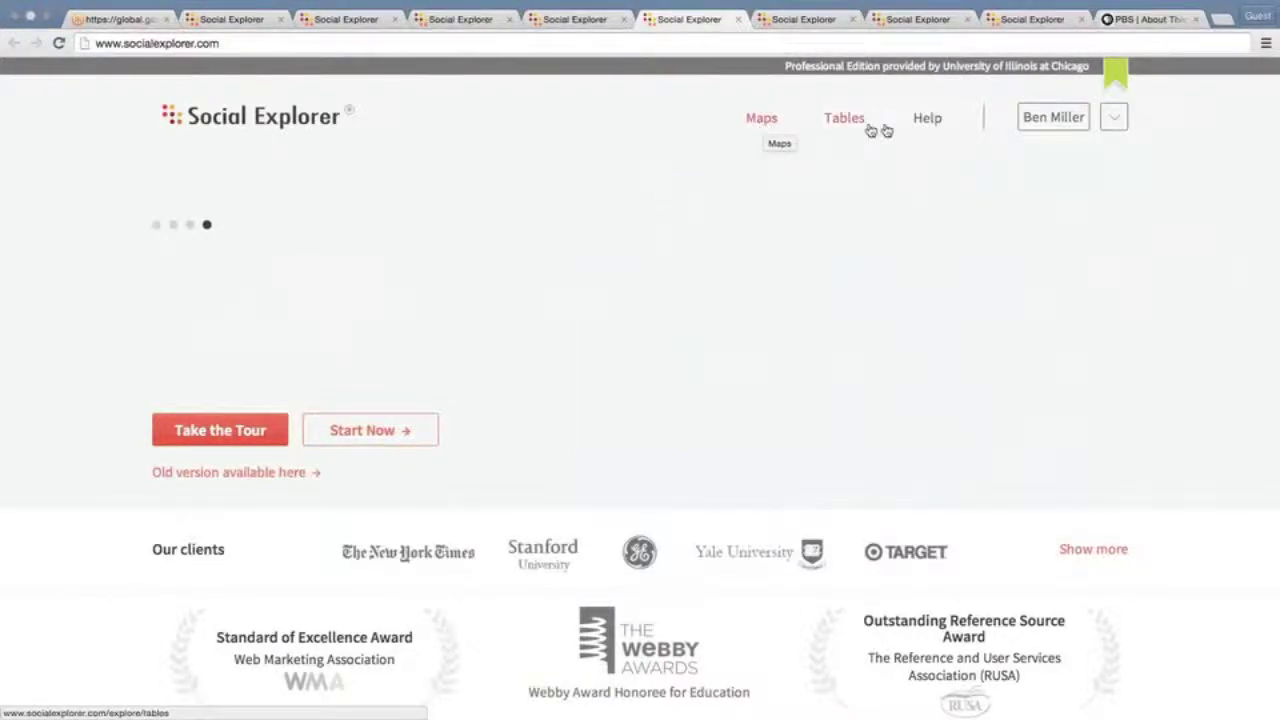
click(1048, 120)
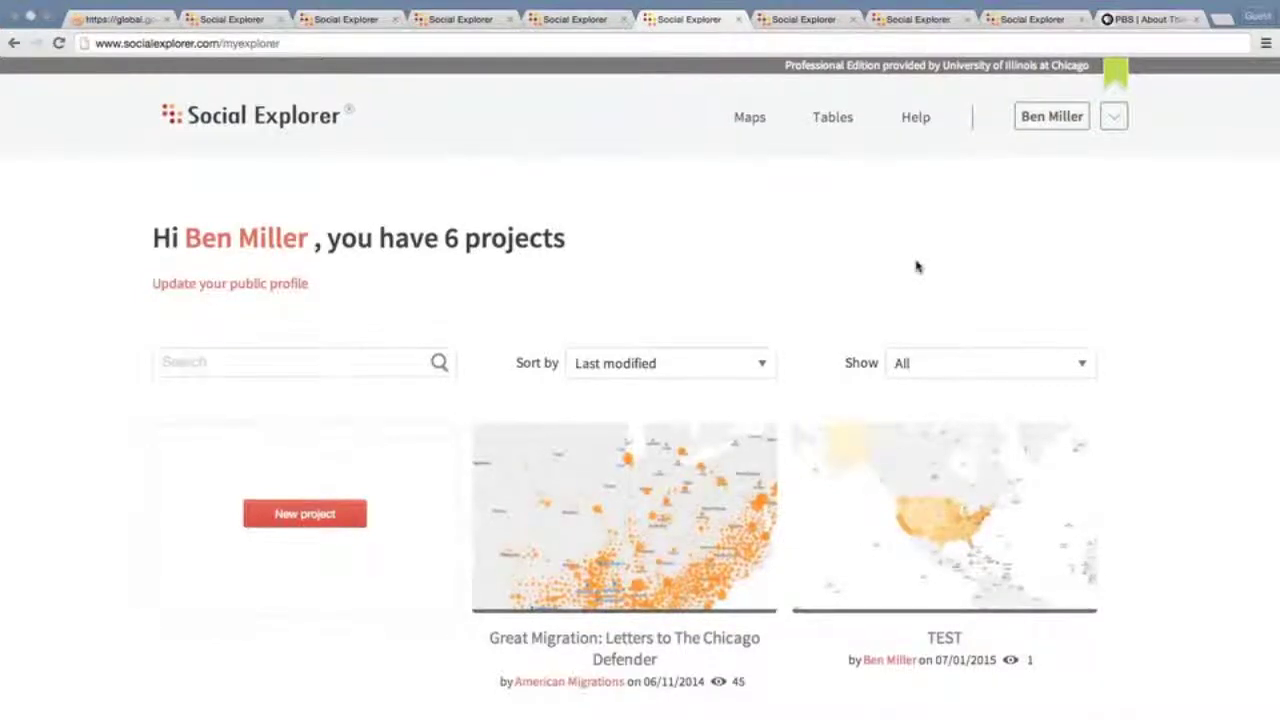
Scroll through the saved projects, then switch back to the 1910 vs 2010 swipe map tab
scroll(916, 266, down, 1)
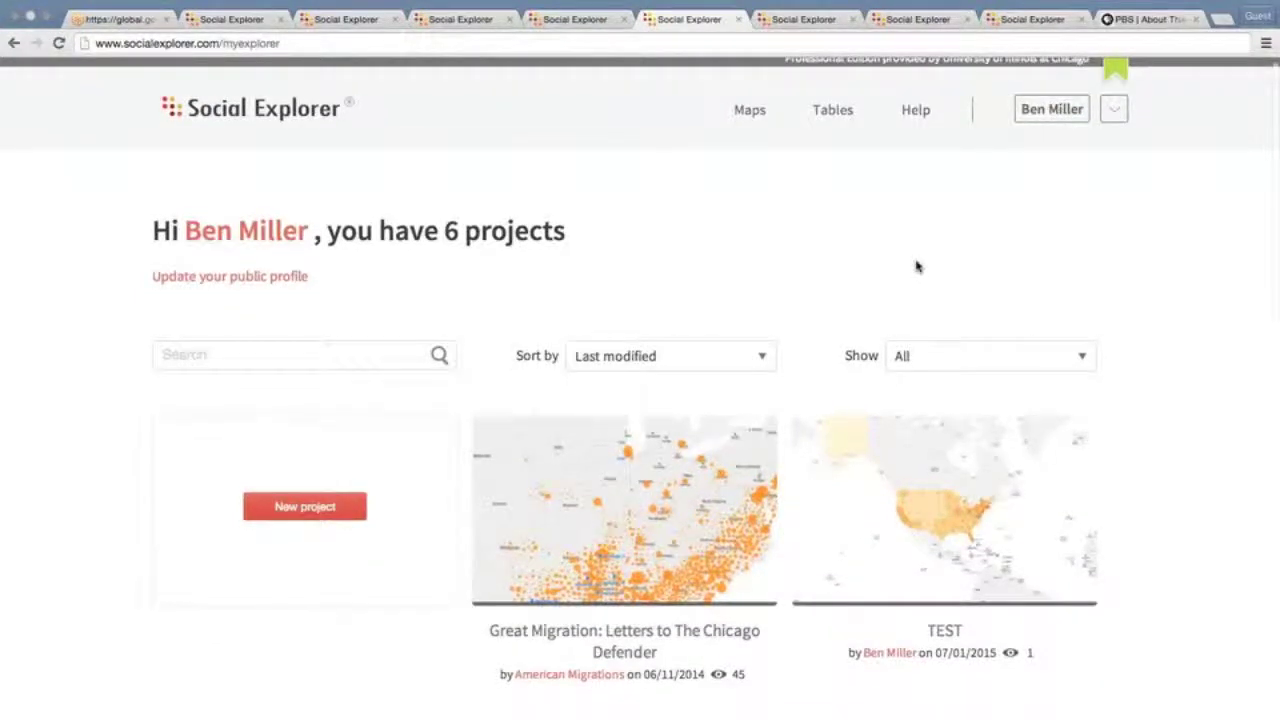
scroll(916, 266, down, 3)
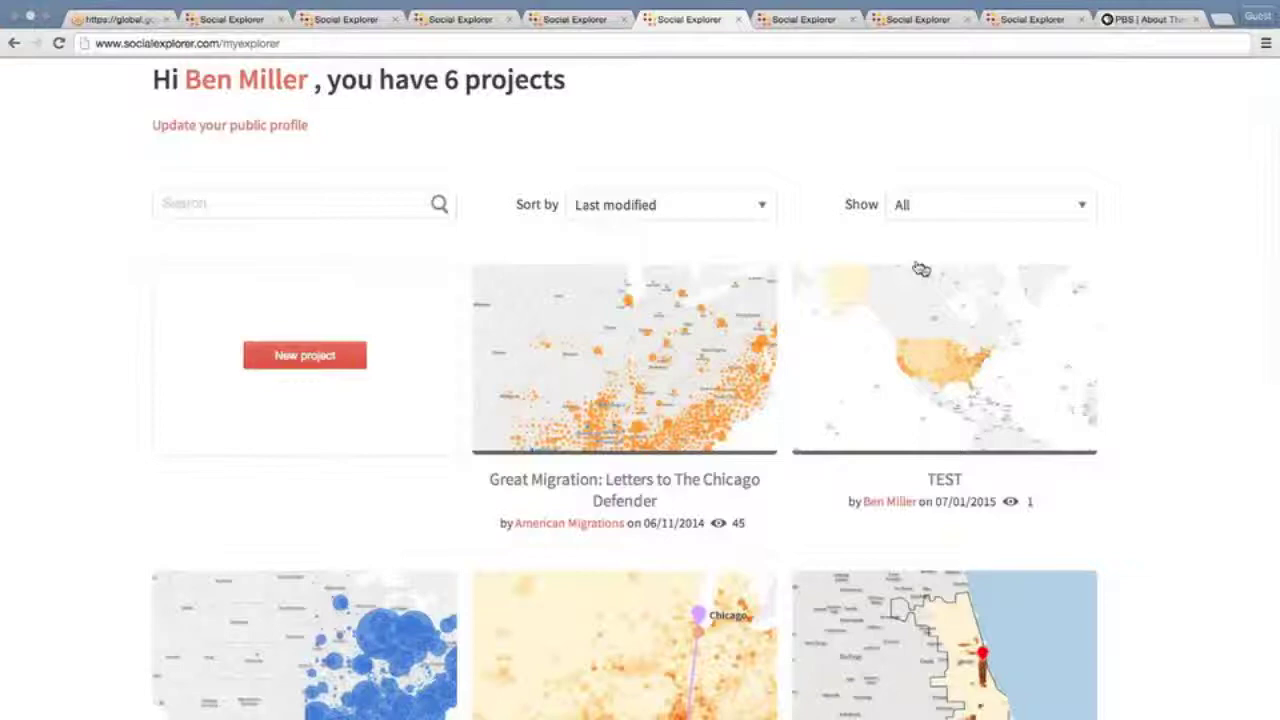
scroll(919, 267, down, 6)
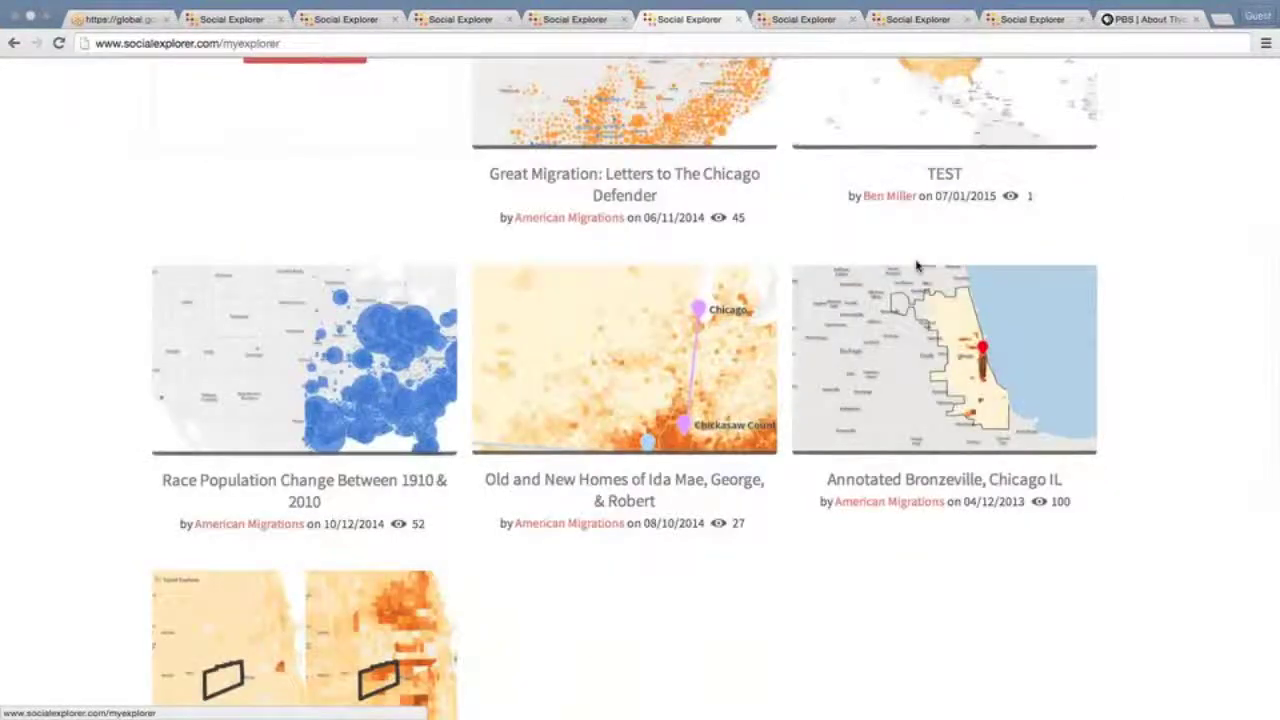
scroll(916, 266, up, 1)
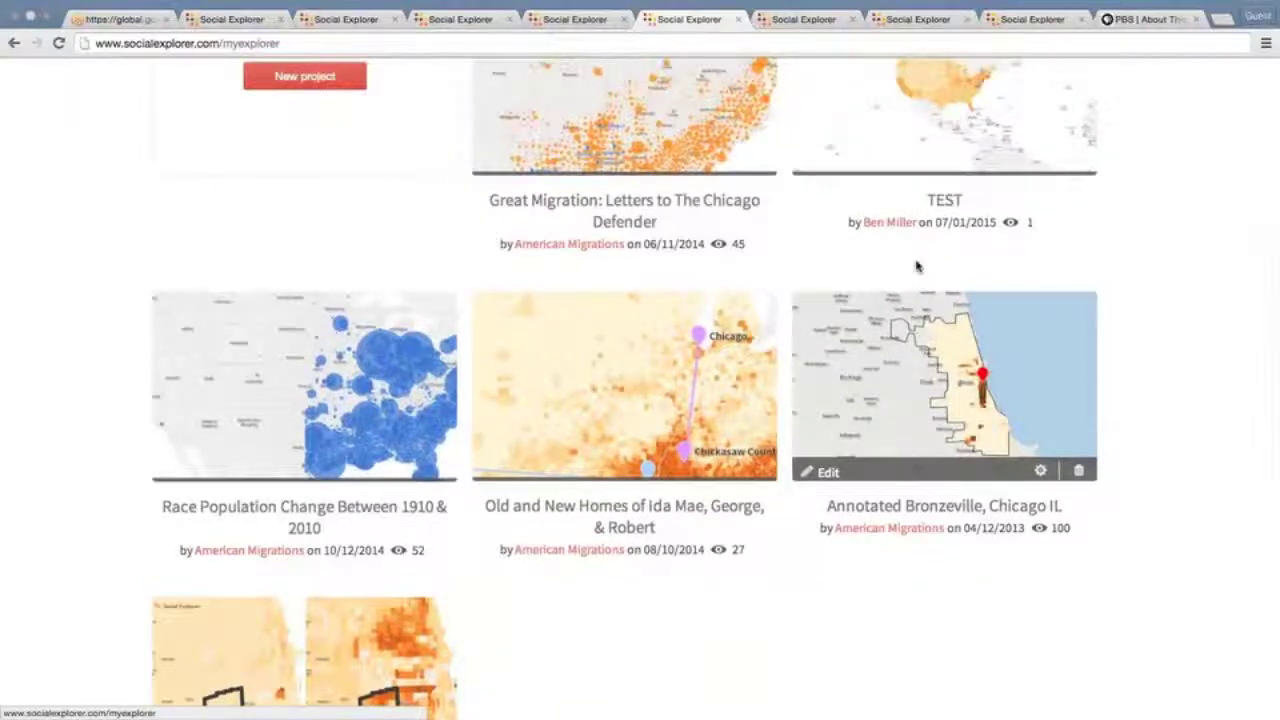
scroll(917, 266, up, 4)
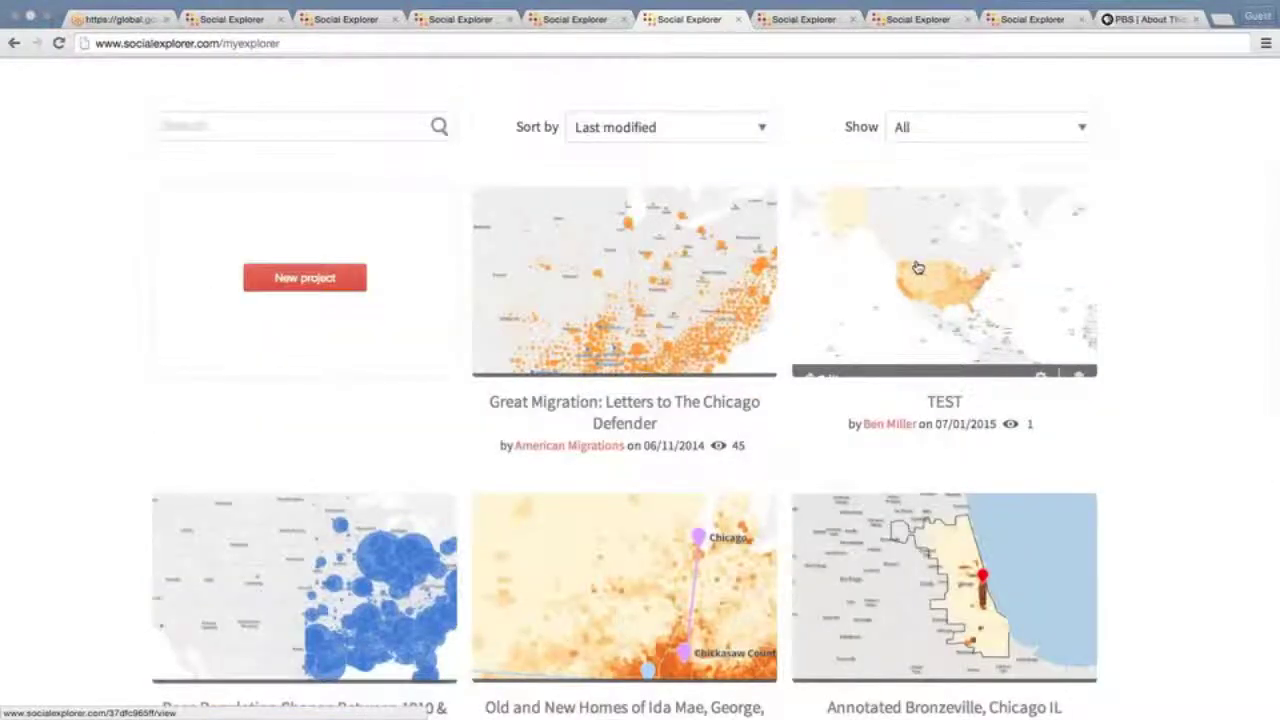
key(ctrl+Tab)
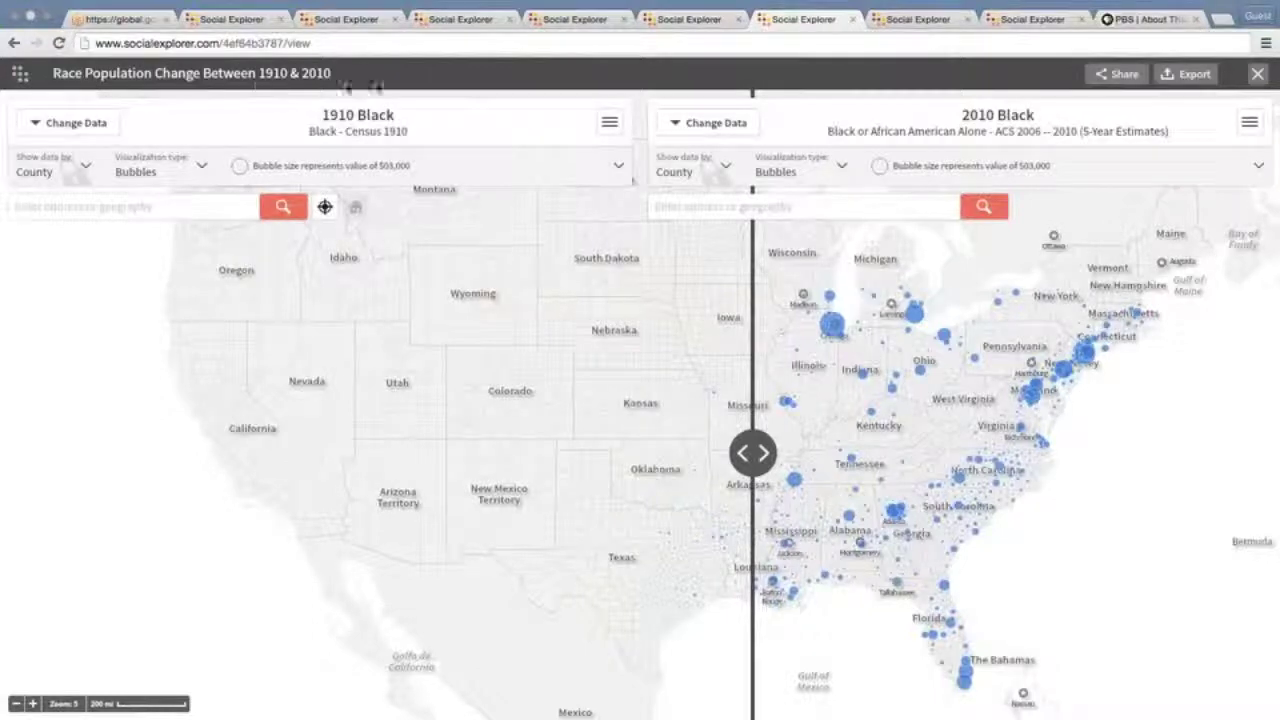
Share the swipe map and copy its web link to the clipboard
click(1116, 82)
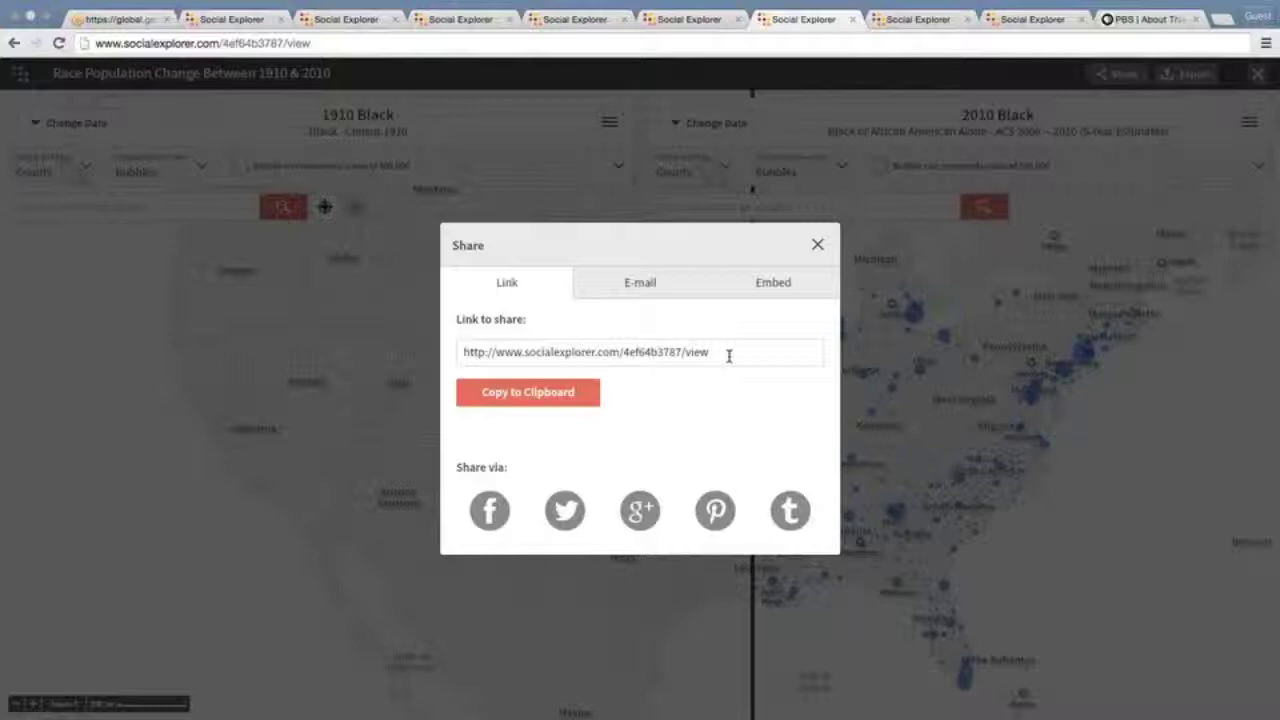
click(568, 396)
drag(749, 352, 458, 351)
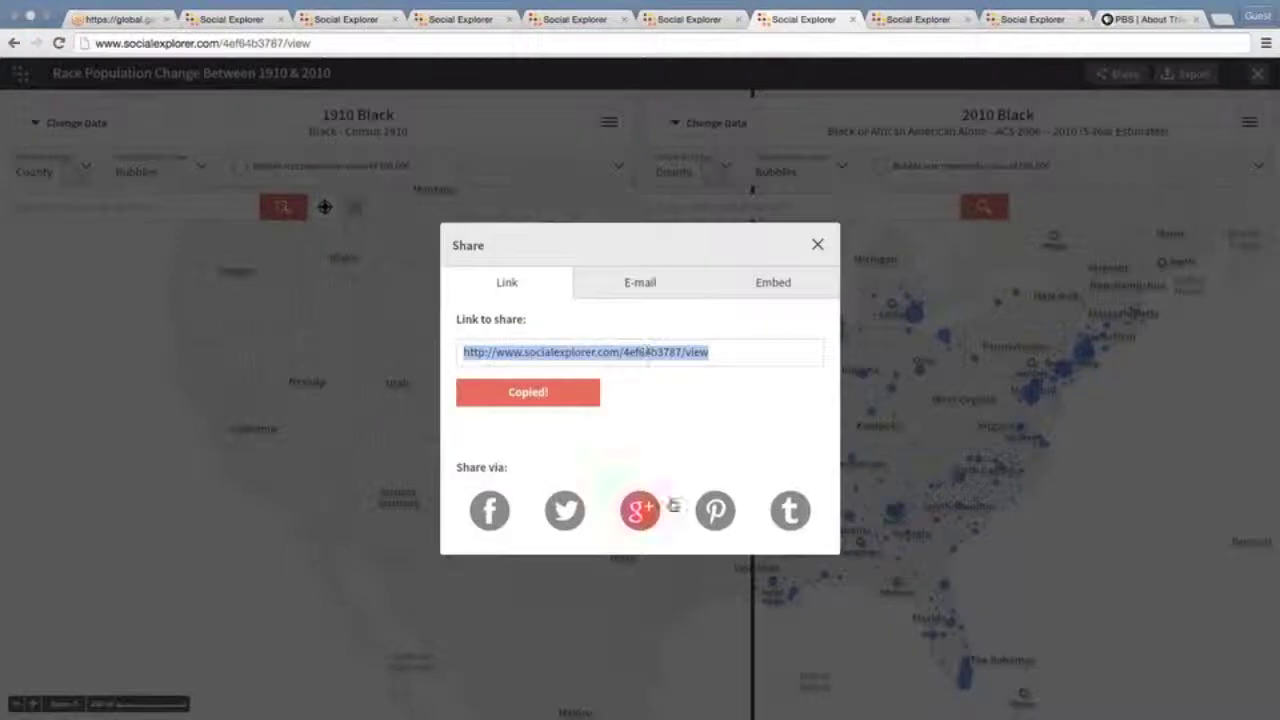
Review the E-mail and 1200x750 Embed sharing options, then close the Share dialog
click(659, 294)
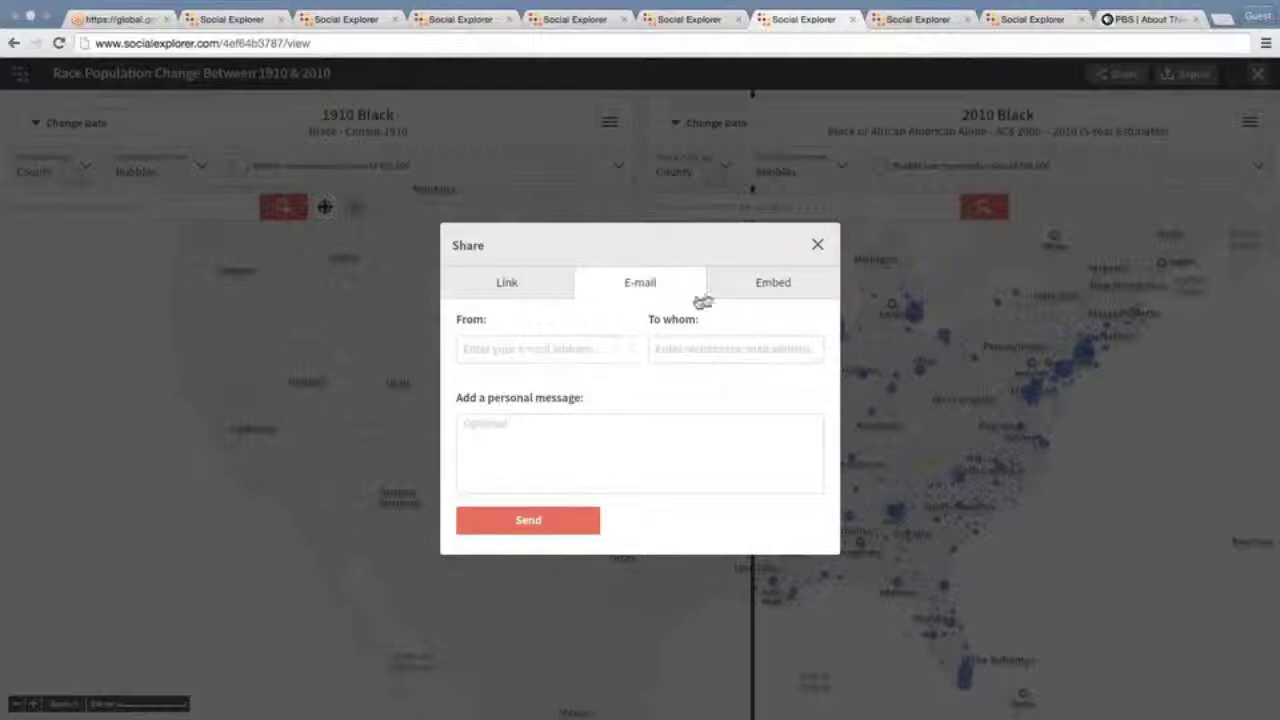
click(737, 288)
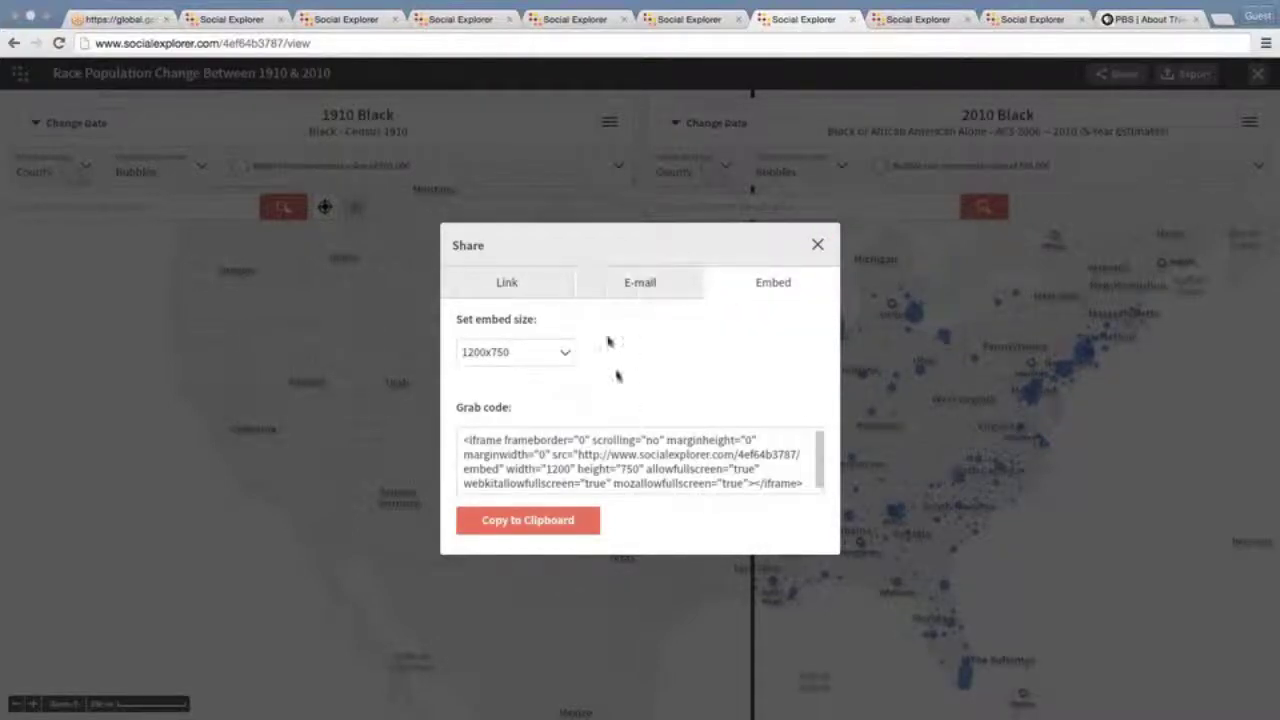
click(606, 289)
click(528, 287)
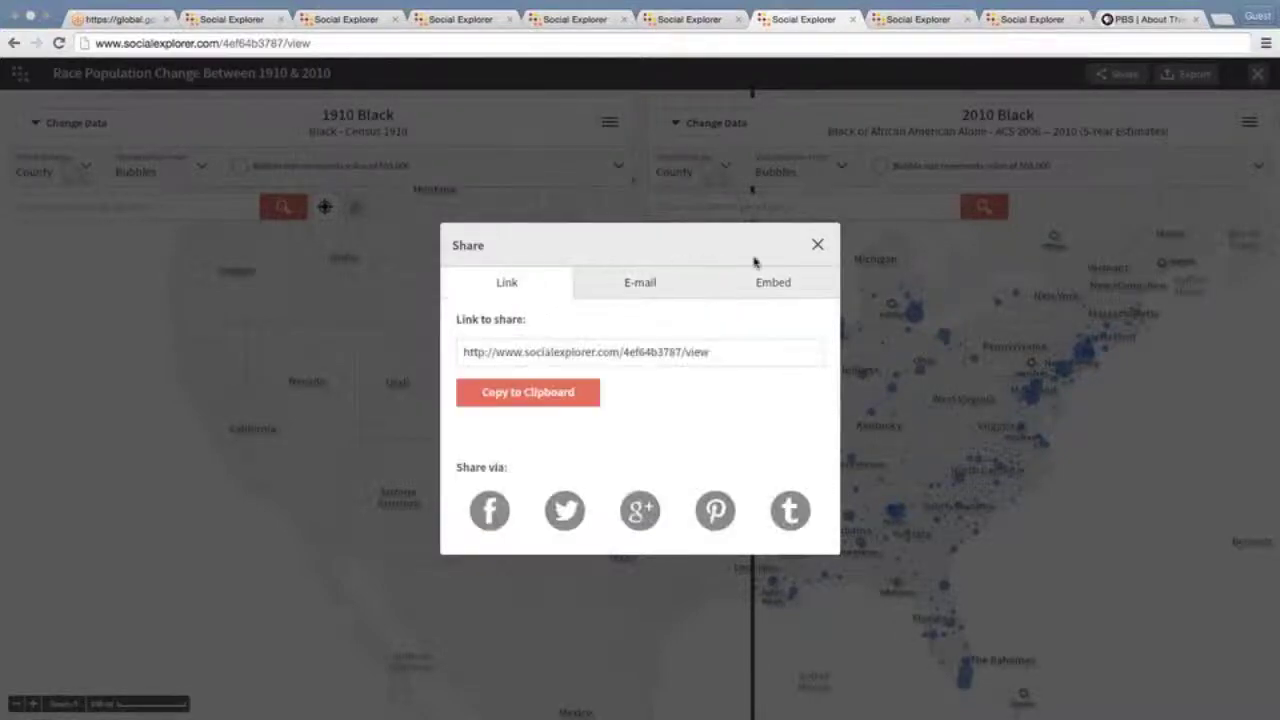
click(818, 246)
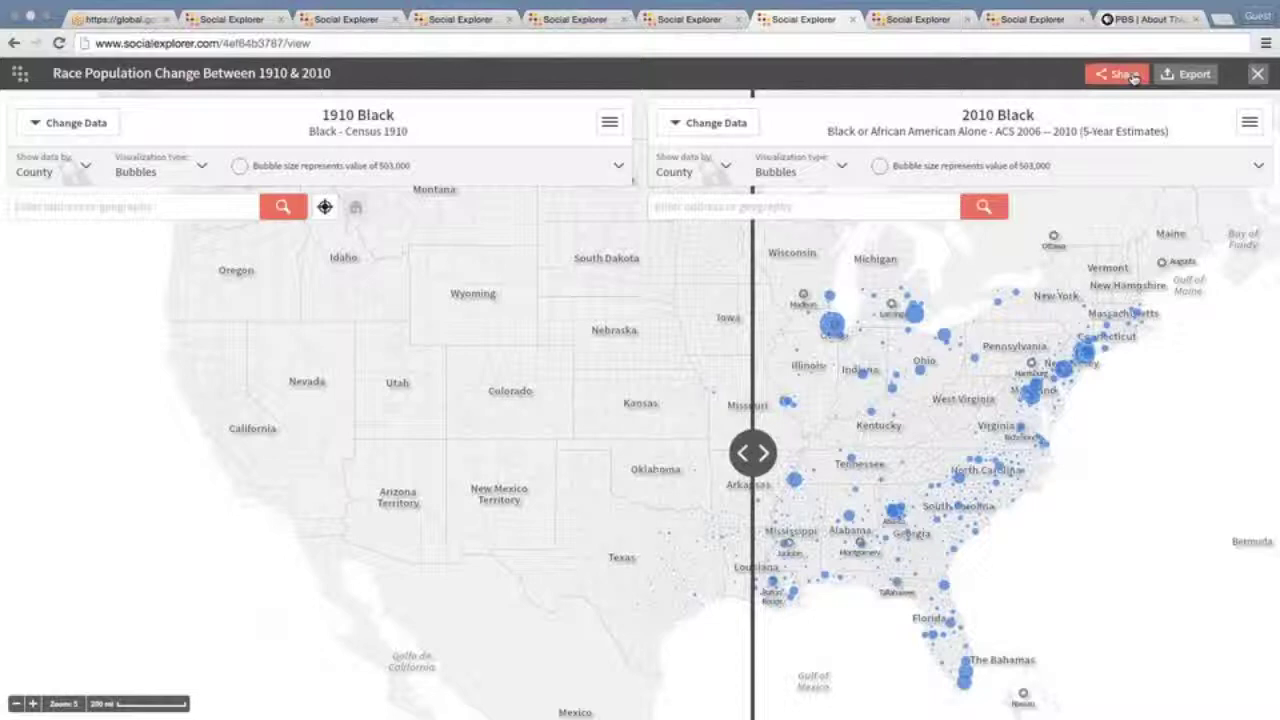
click(1186, 76)
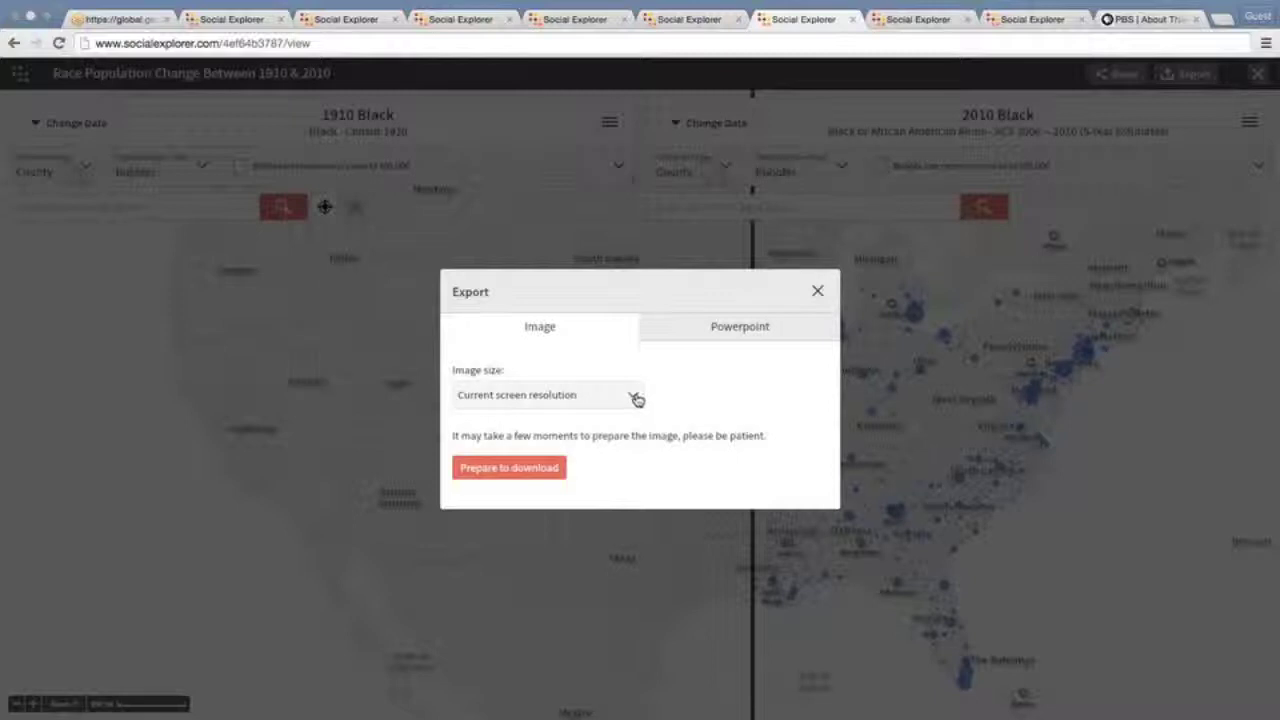
click(715, 334)
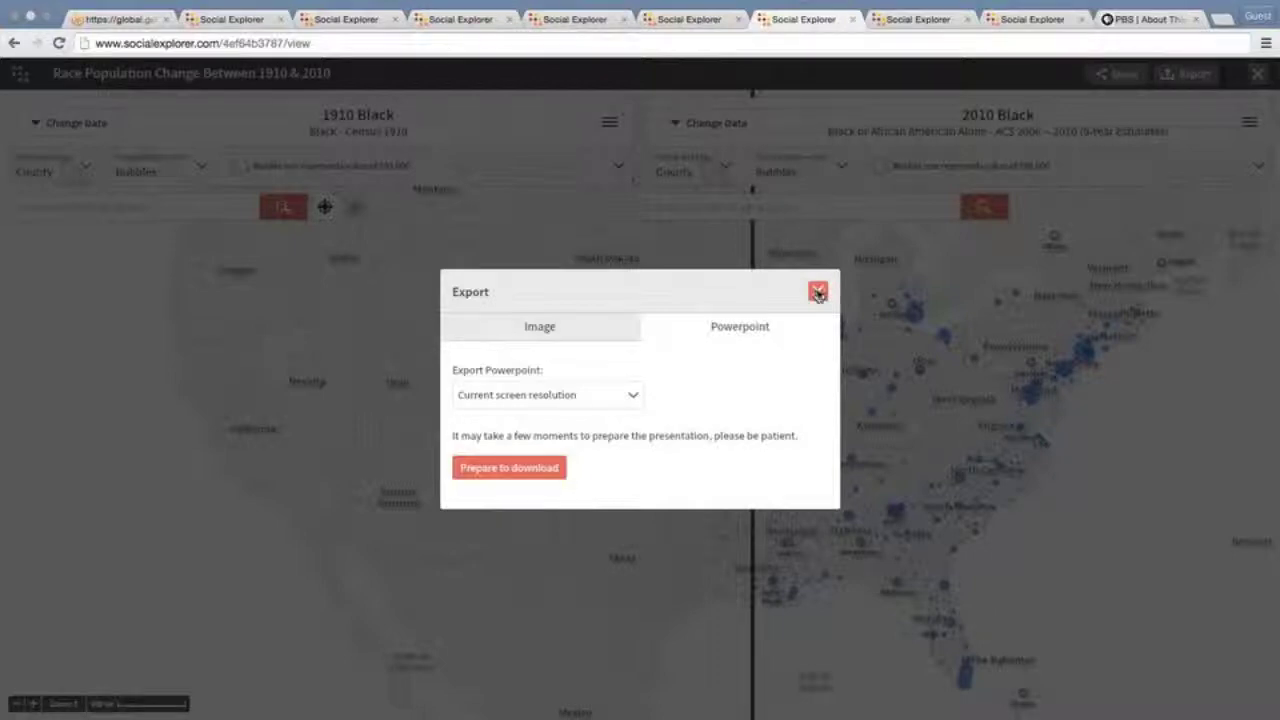
click(817, 292)
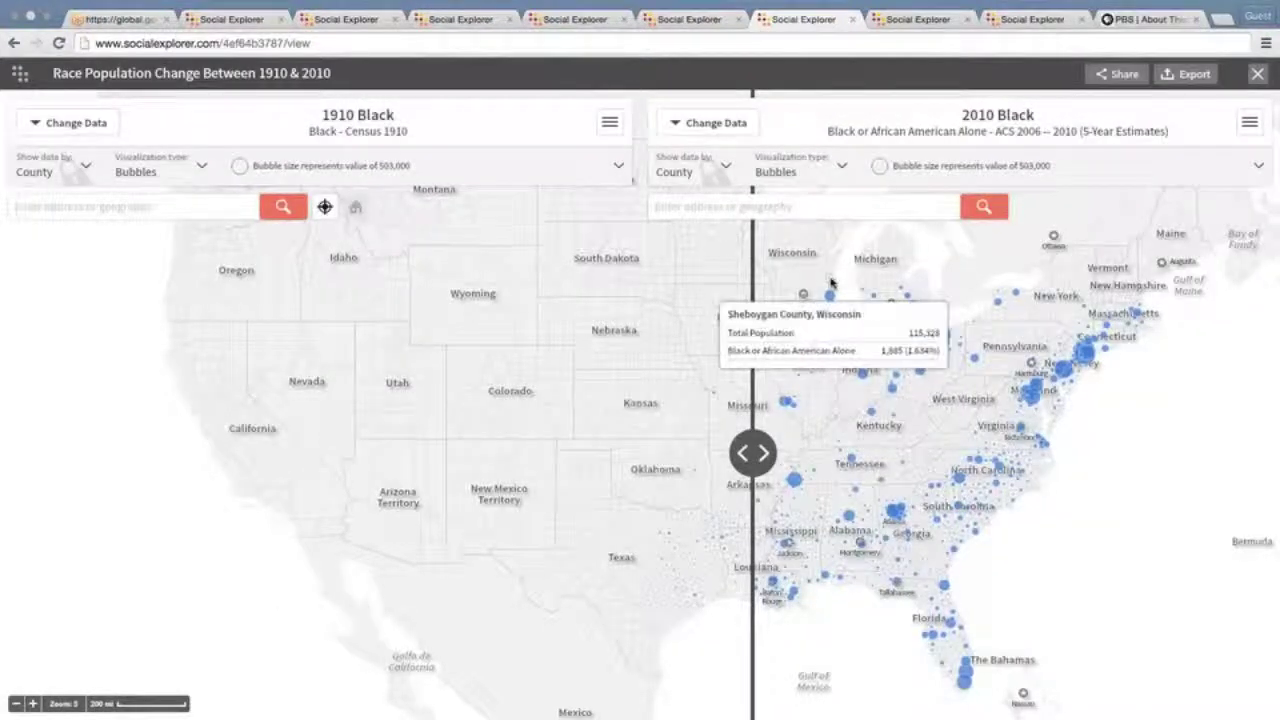
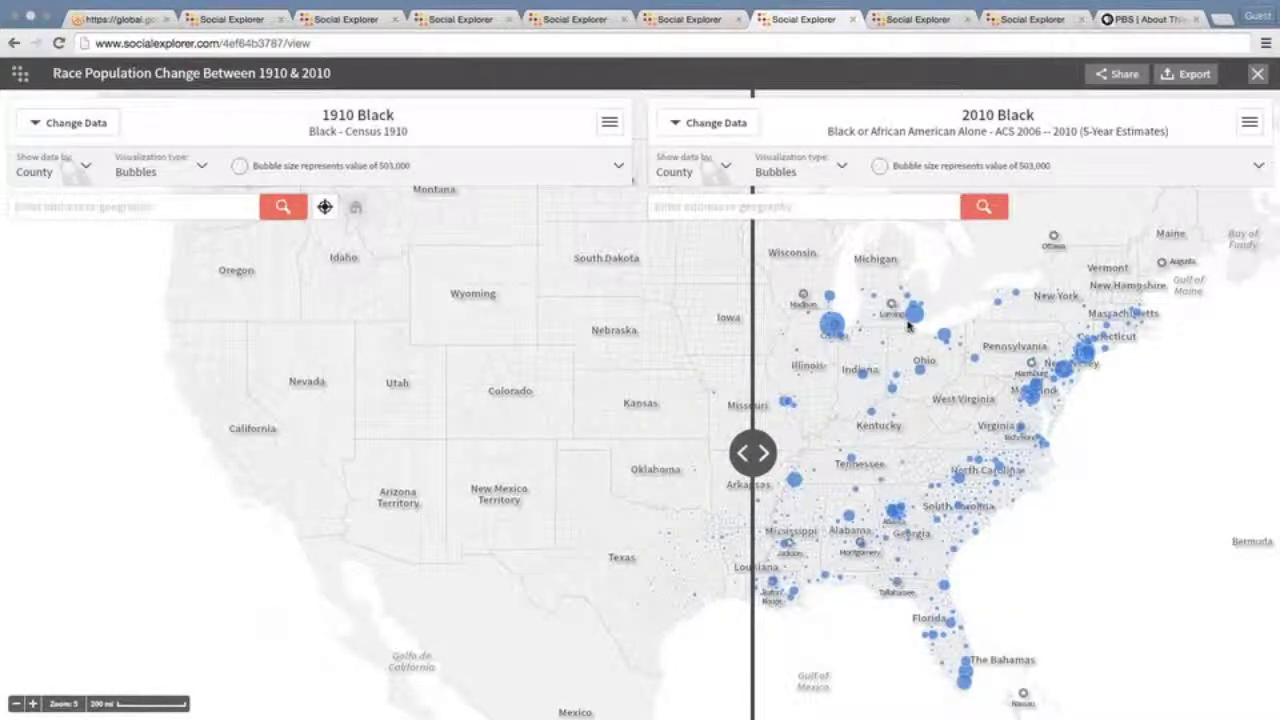
Toggle the left map's options menu, then open Change Data for the right-hand 2010 Black map
click(609, 124)
click(609, 124)
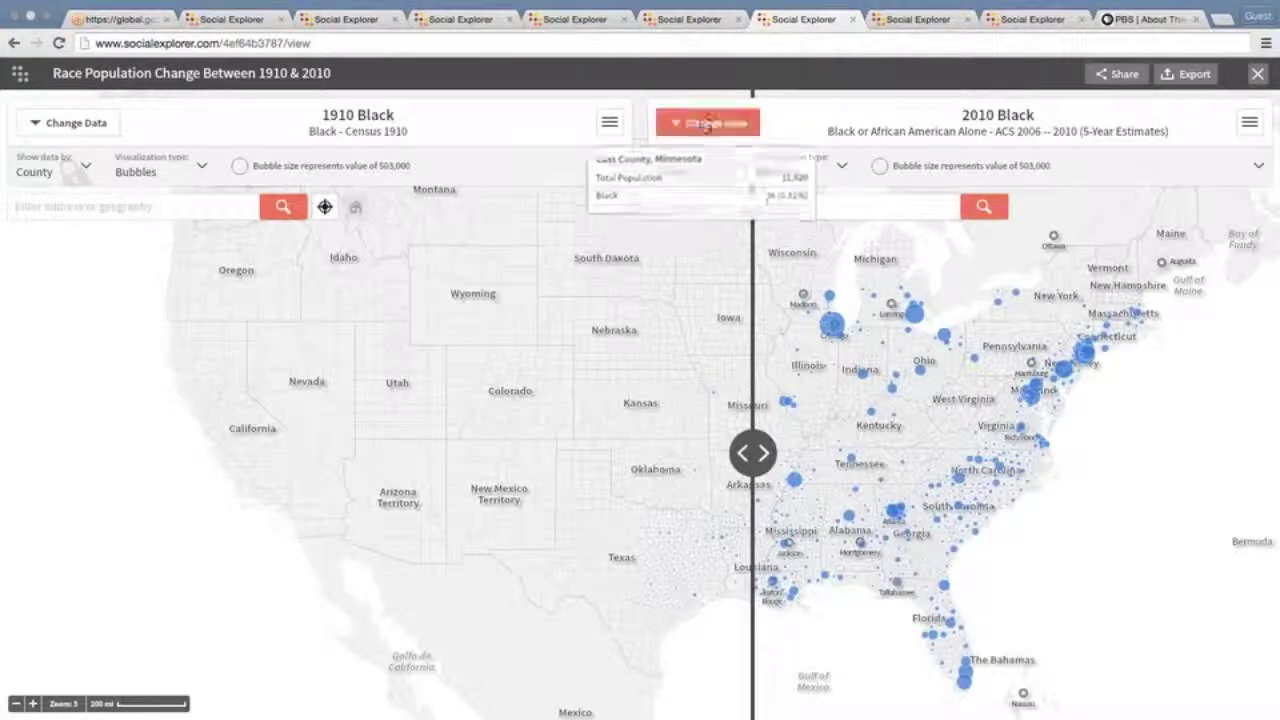
click(704, 128)
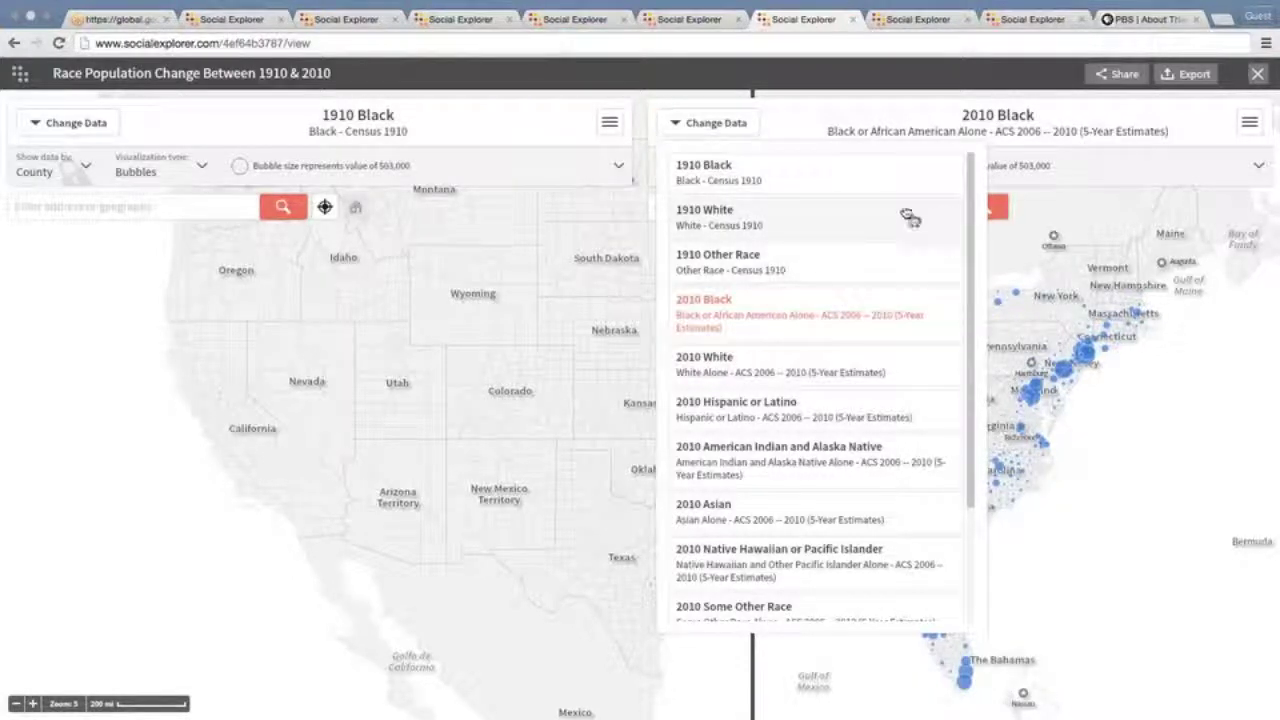
Switch the right-hand map's data to 1910 Black
drag(975, 202, 973, 305)
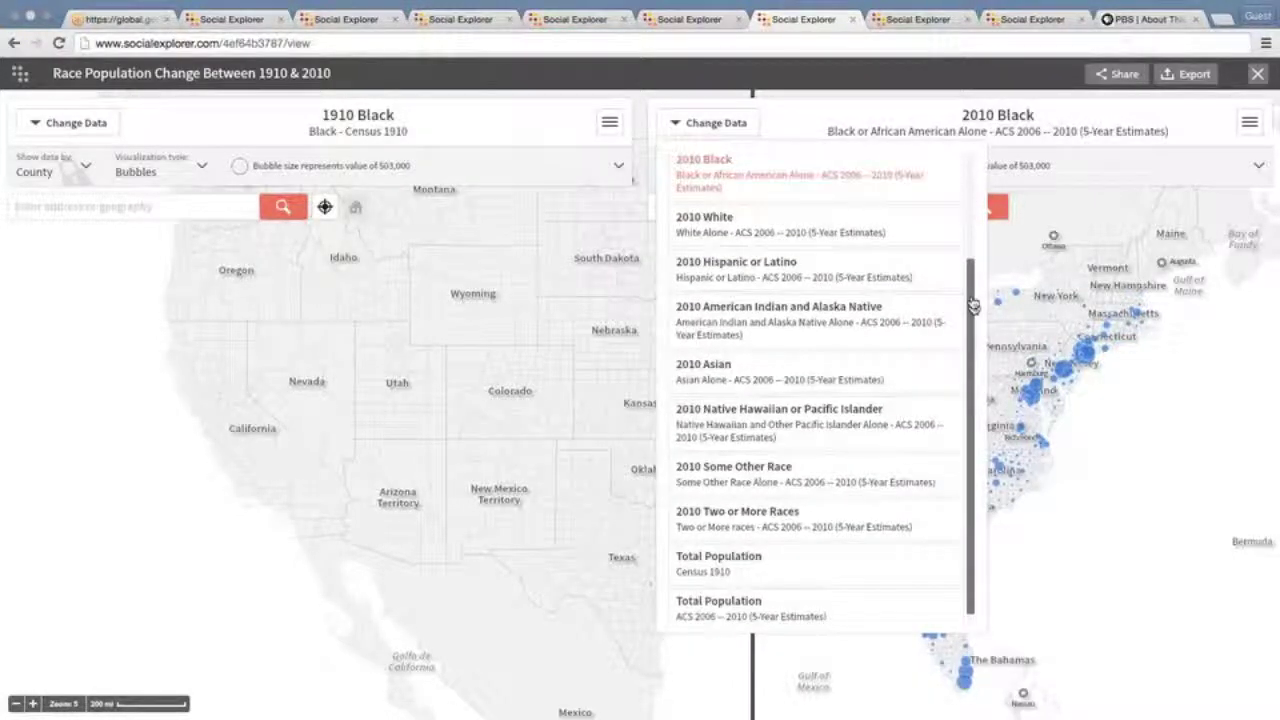
scroll(789, 181, up, 5)
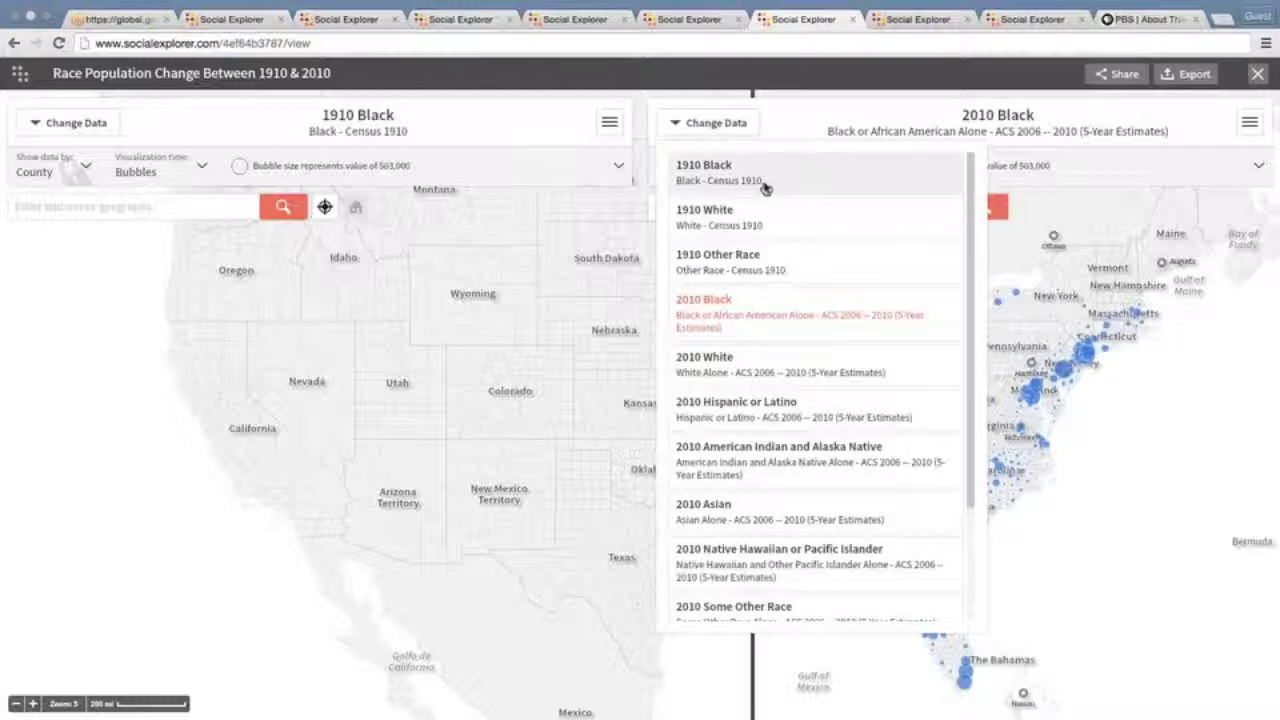
click(765, 189)
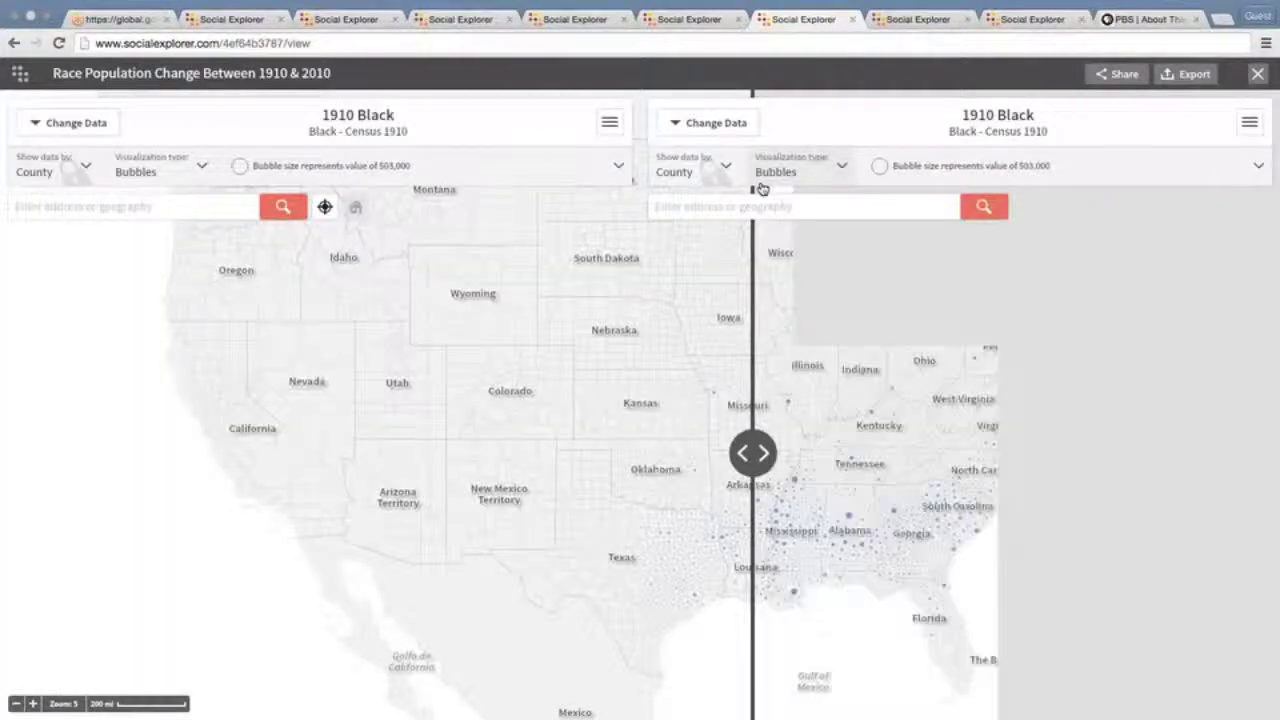
Change the right-hand map to 1910 White and close the variable list
click(727, 138)
click(740, 222)
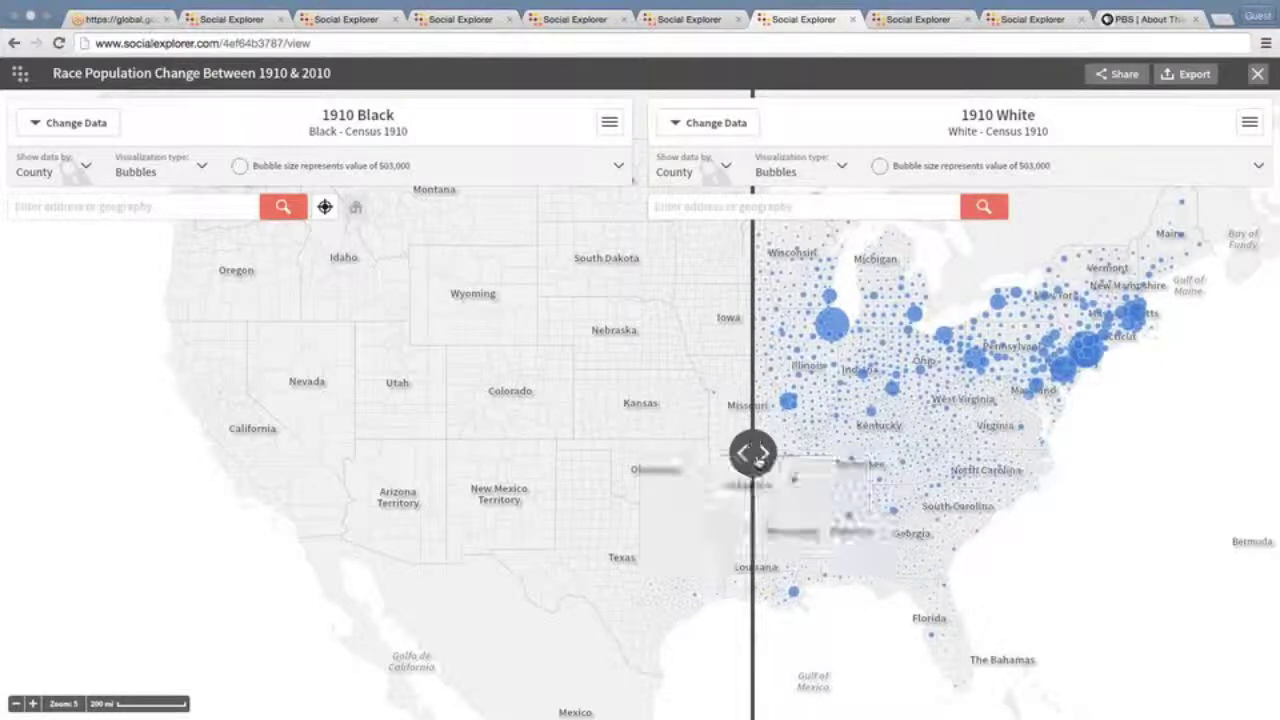
mouse_move(757, 462)
mouse_down()
mouse_move(897, 466)
mouse_move(756, 466)
mouse_up()
click(706, 123)
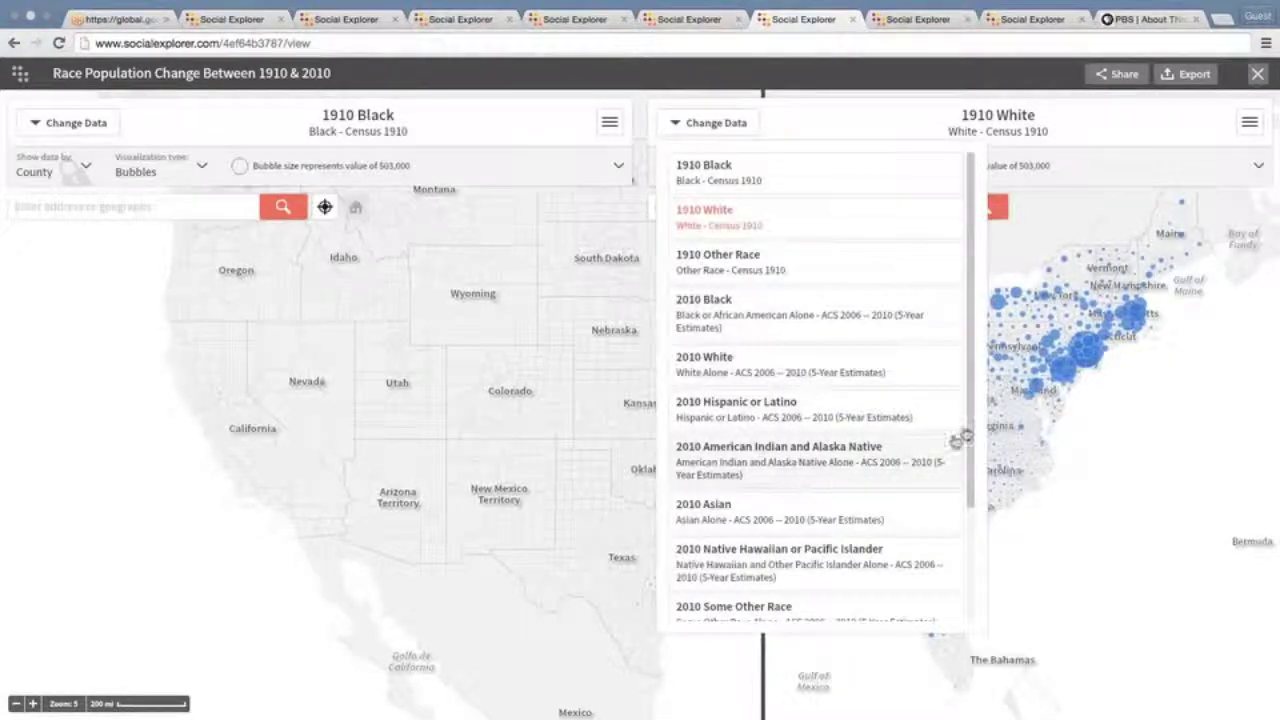
drag(971, 424, 971, 493)
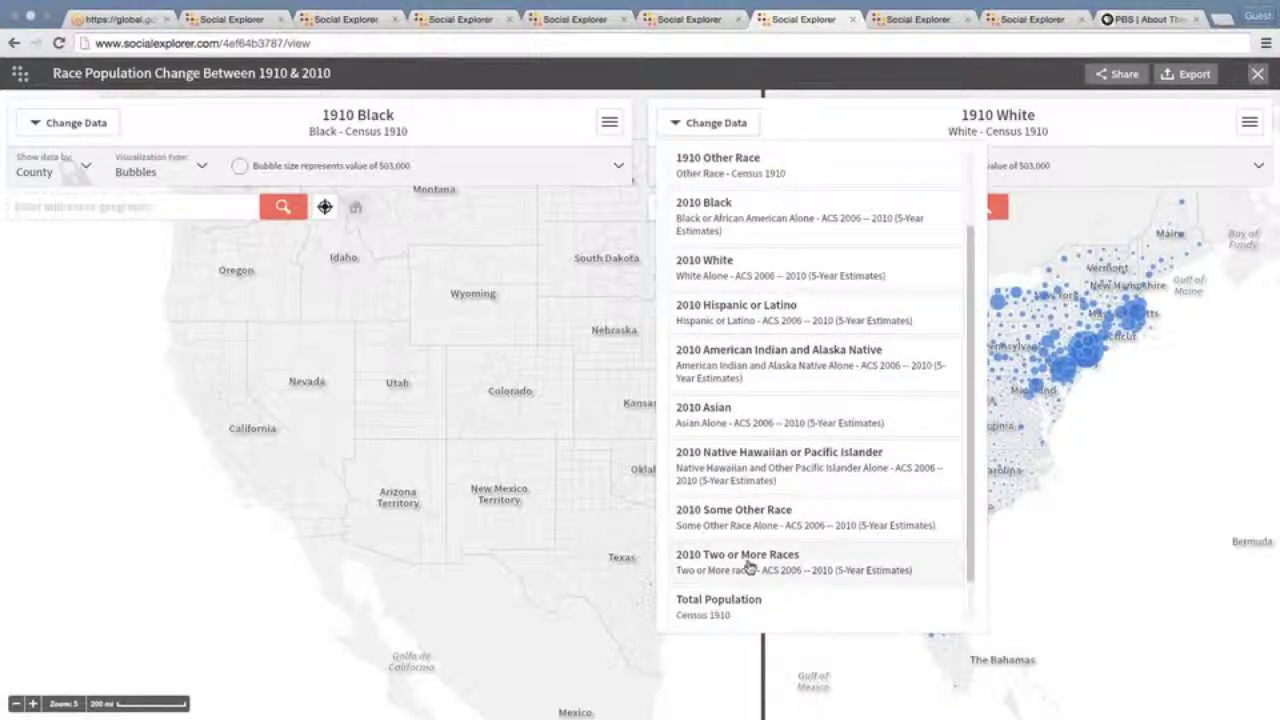
mouse_move(1072, 437)
click(1087, 442)
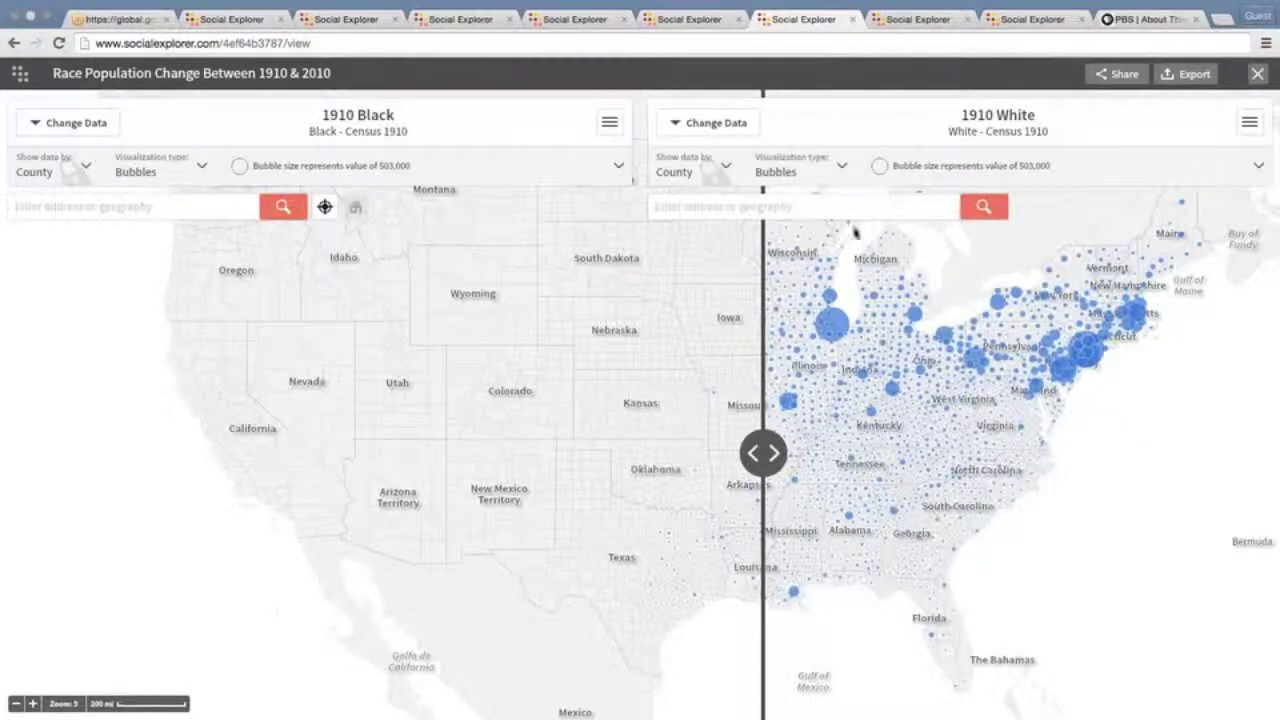
Exit full-screen so the 1910 Black versus White maps sit in a windowed browser
mouse_move(855, 233)
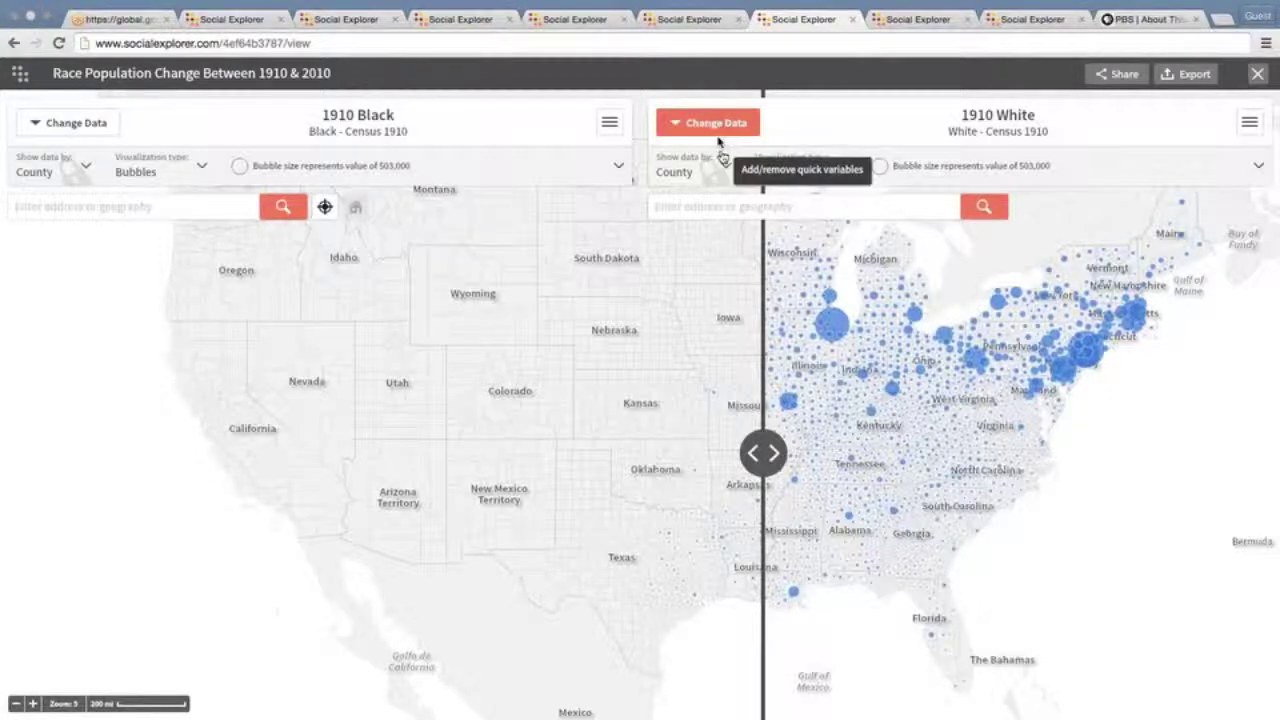
mouse_move(775, 297)
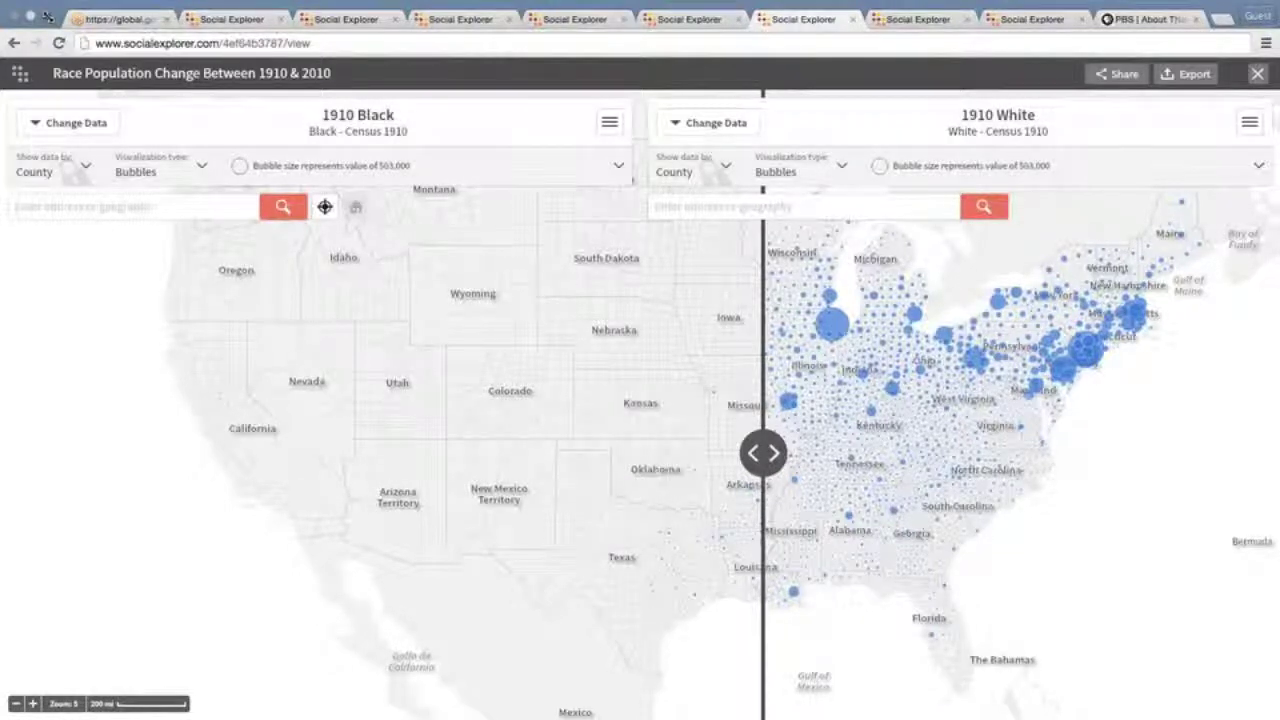
click(47, 17)
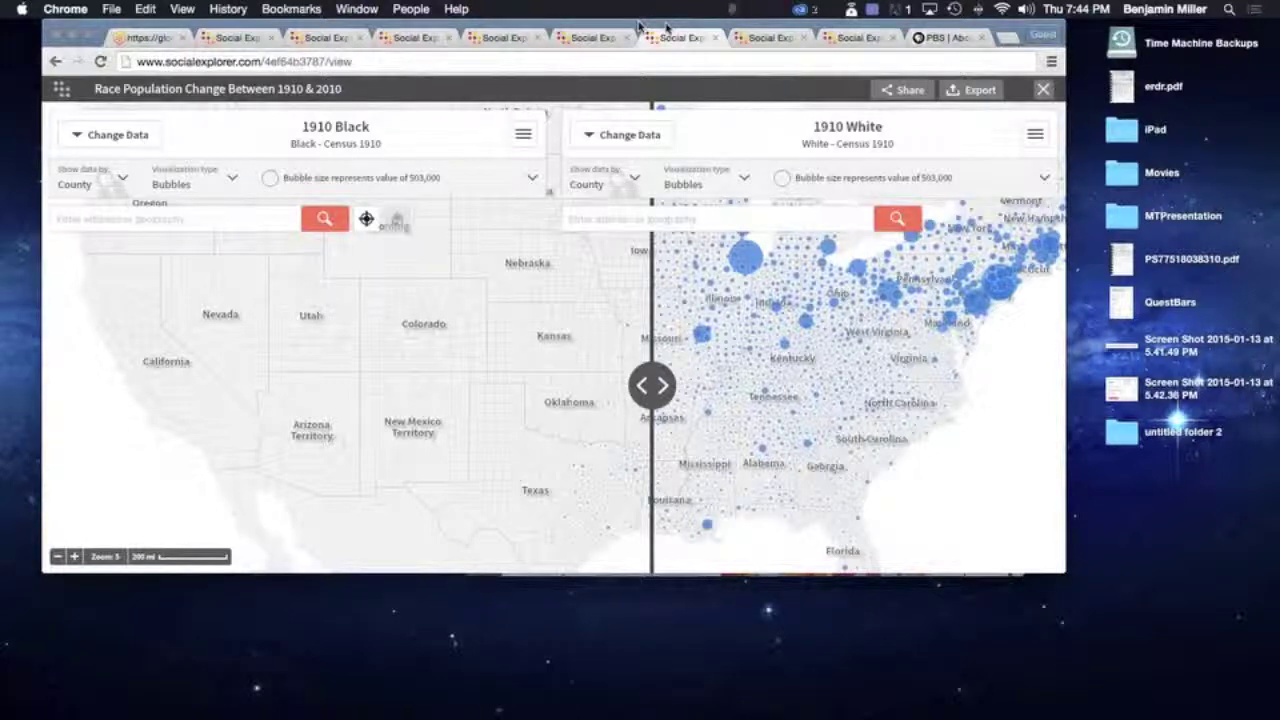
Reposition the browser window, then open the 1910 White map's bubble-size settings
drag(638, 24, 865, 26)
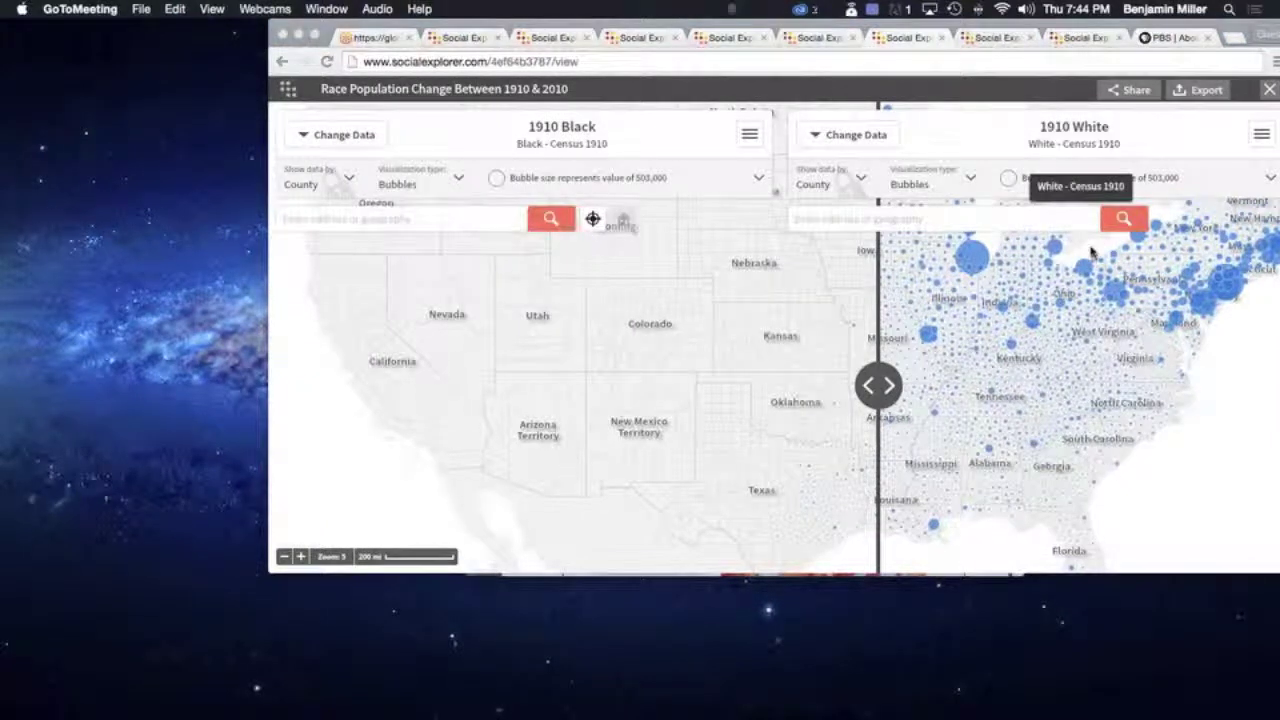
mouse_move(1000, 255)
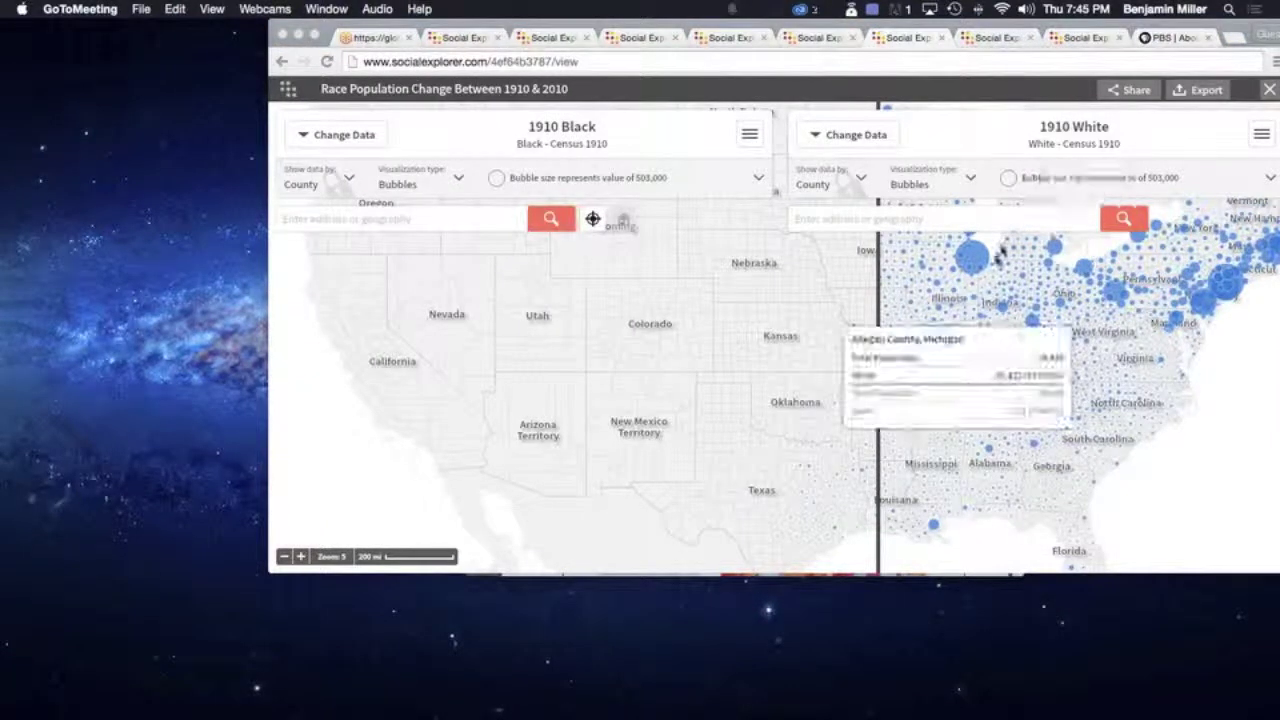
click(698, 28)
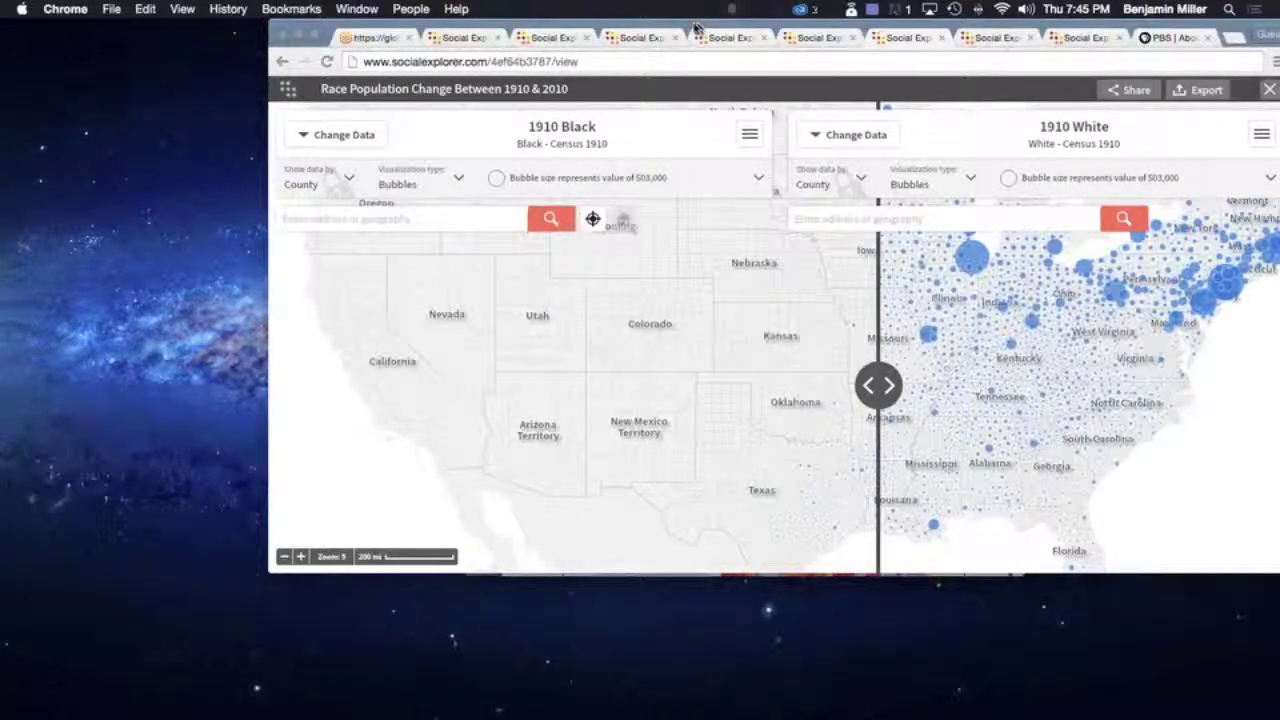
drag(698, 28, 690, 26)
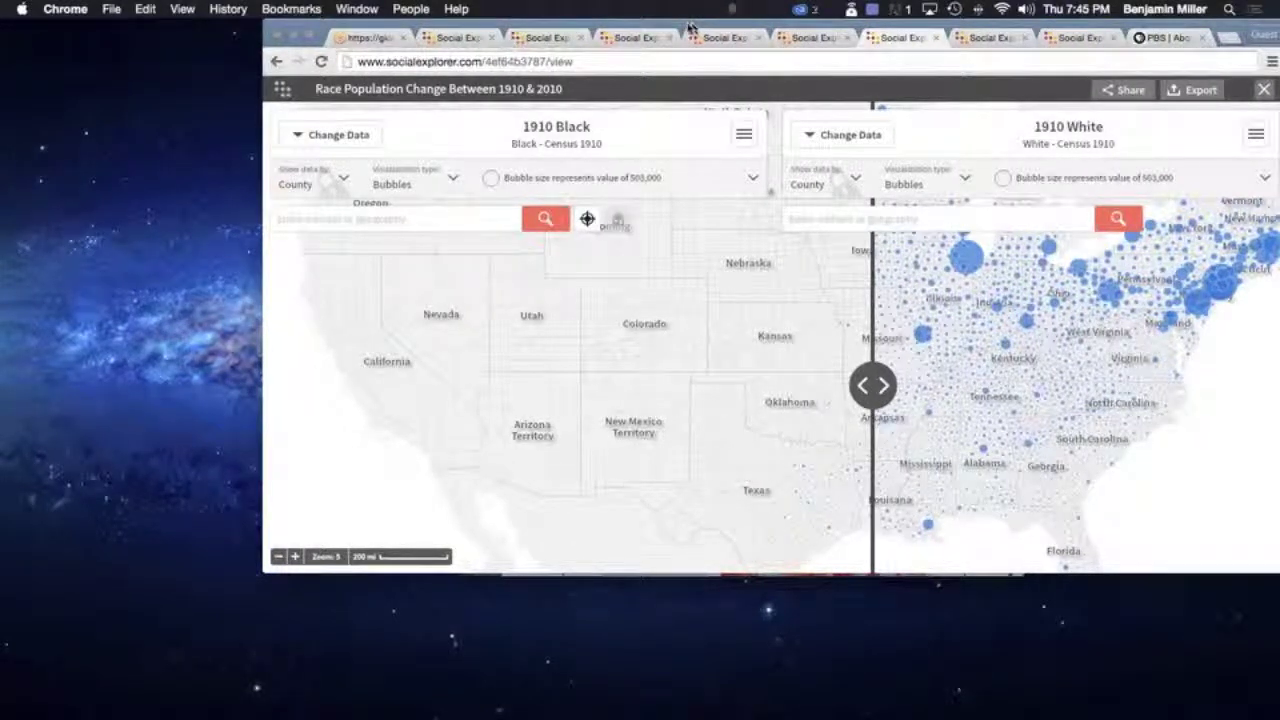
drag(690, 27, 686, 27)
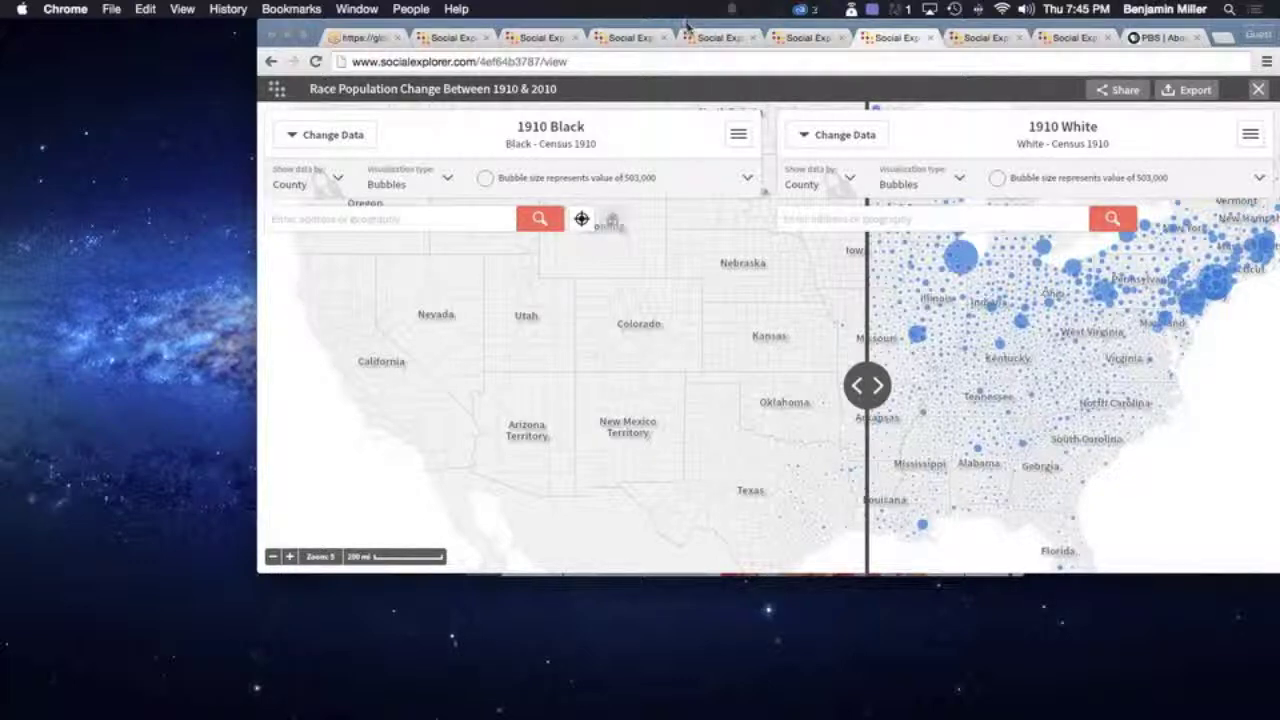
mouse_move(1020, 203)
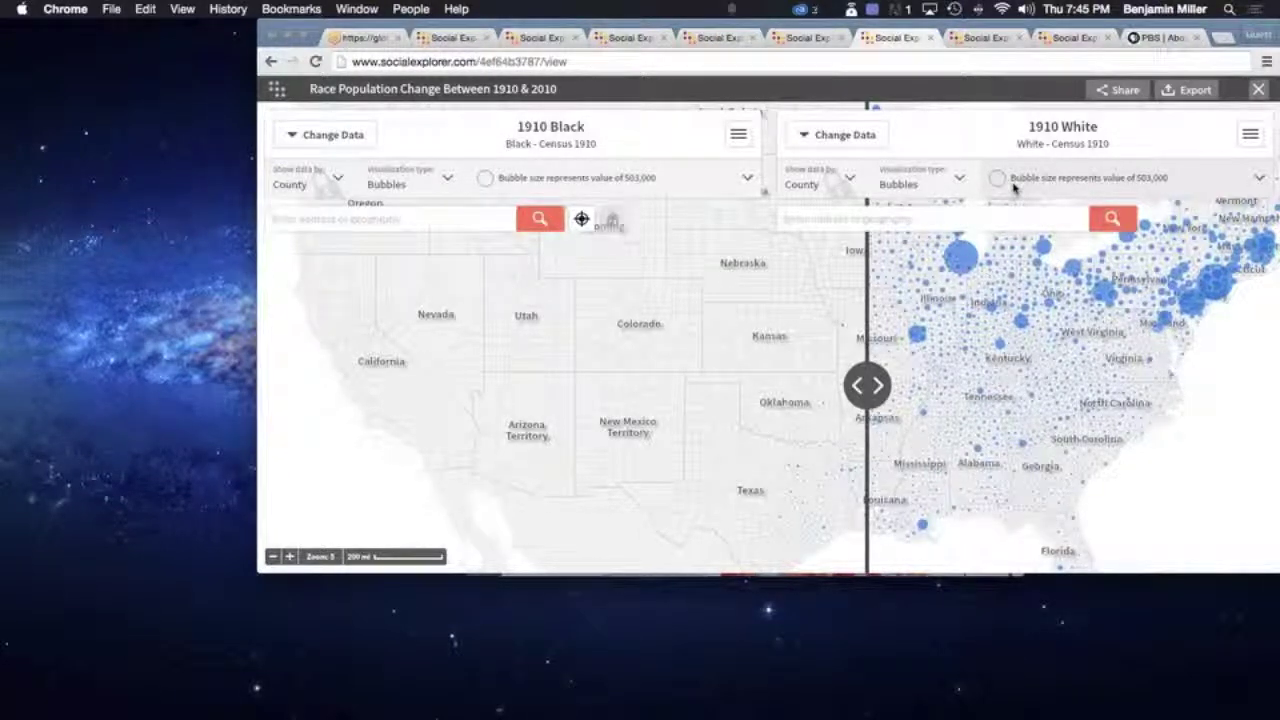
click(998, 183)
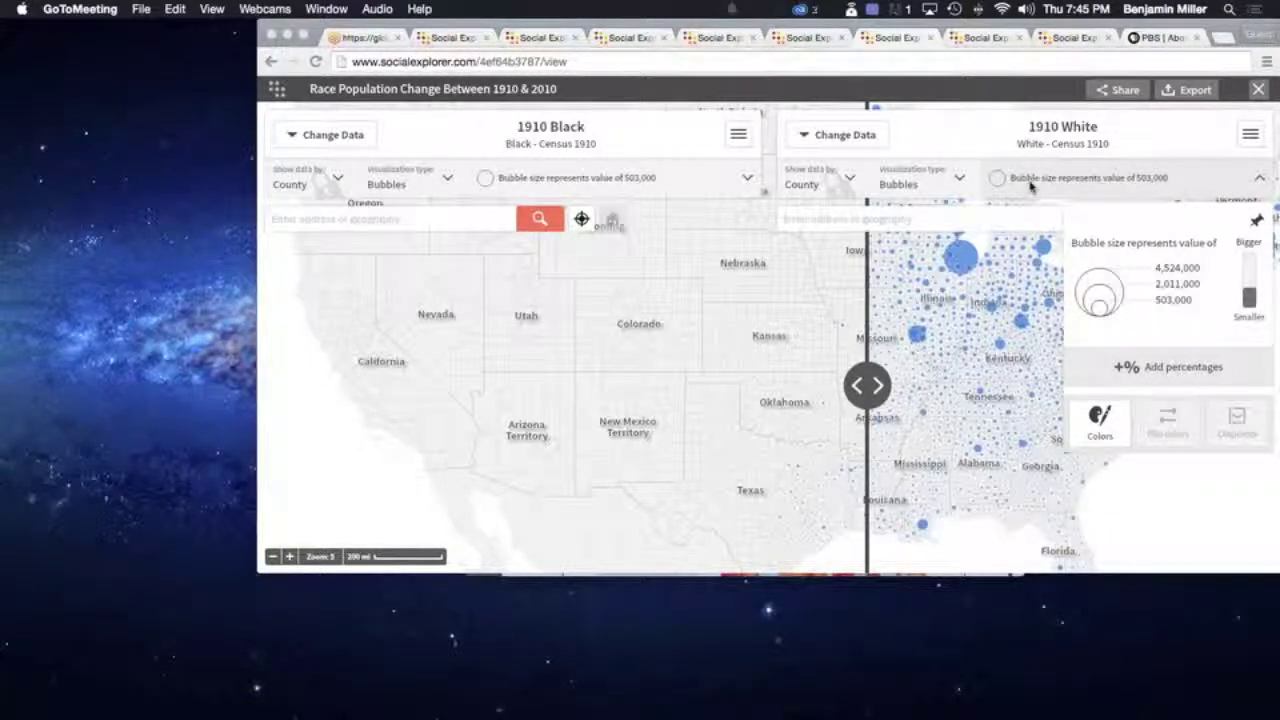
Return to full screen and shrink the 1910 White bubbles until the scale reads 61,000
click(996, 180)
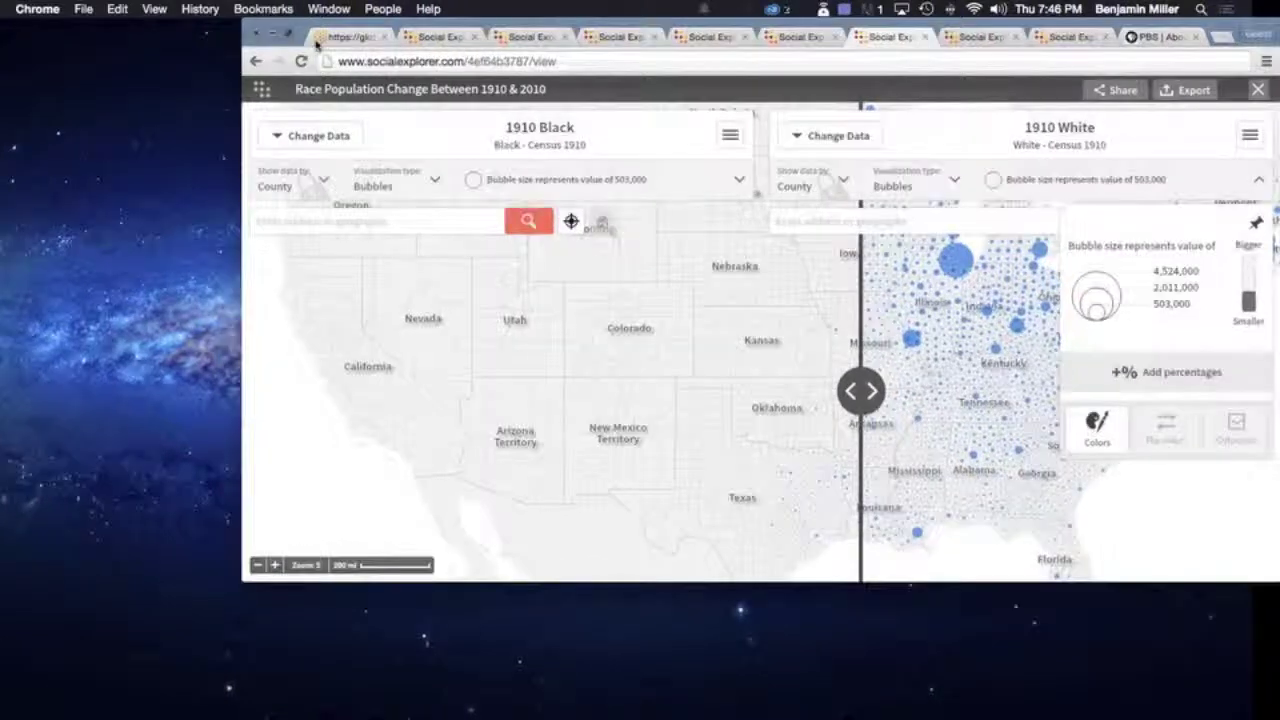
click(288, 34)
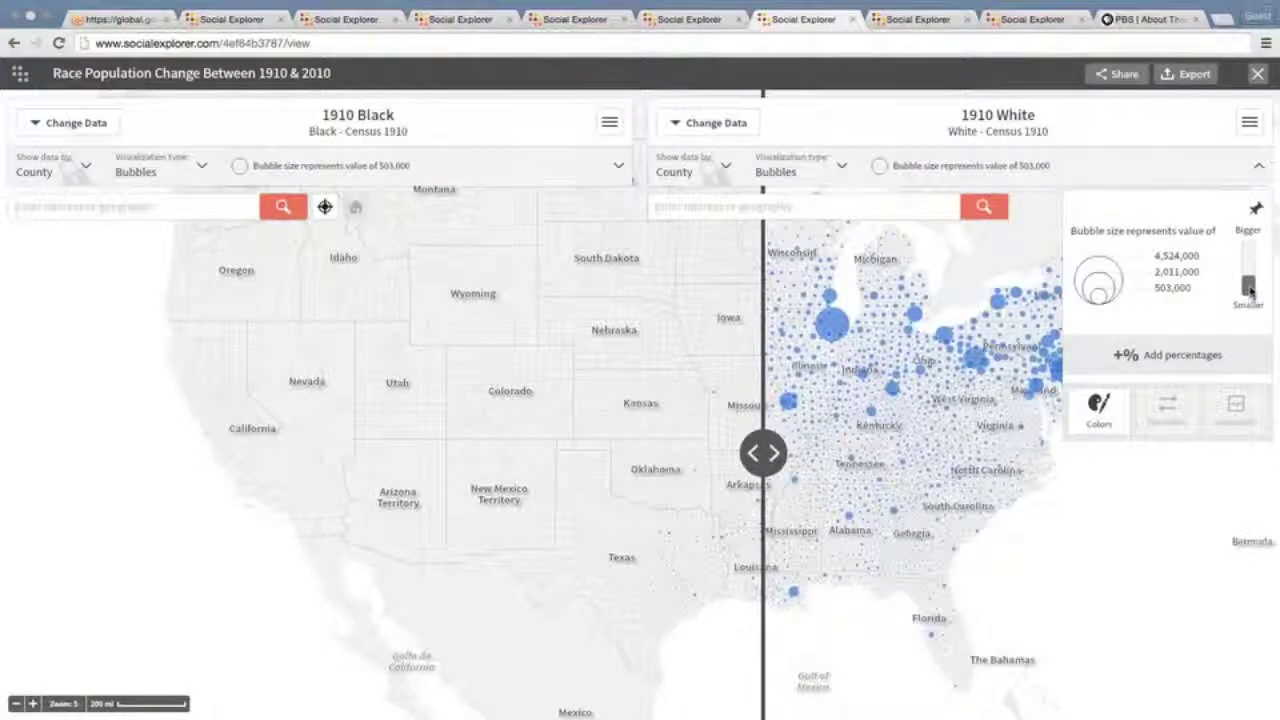
drag(1250, 289, 1248, 264)
drag(1248, 262, 1248, 251)
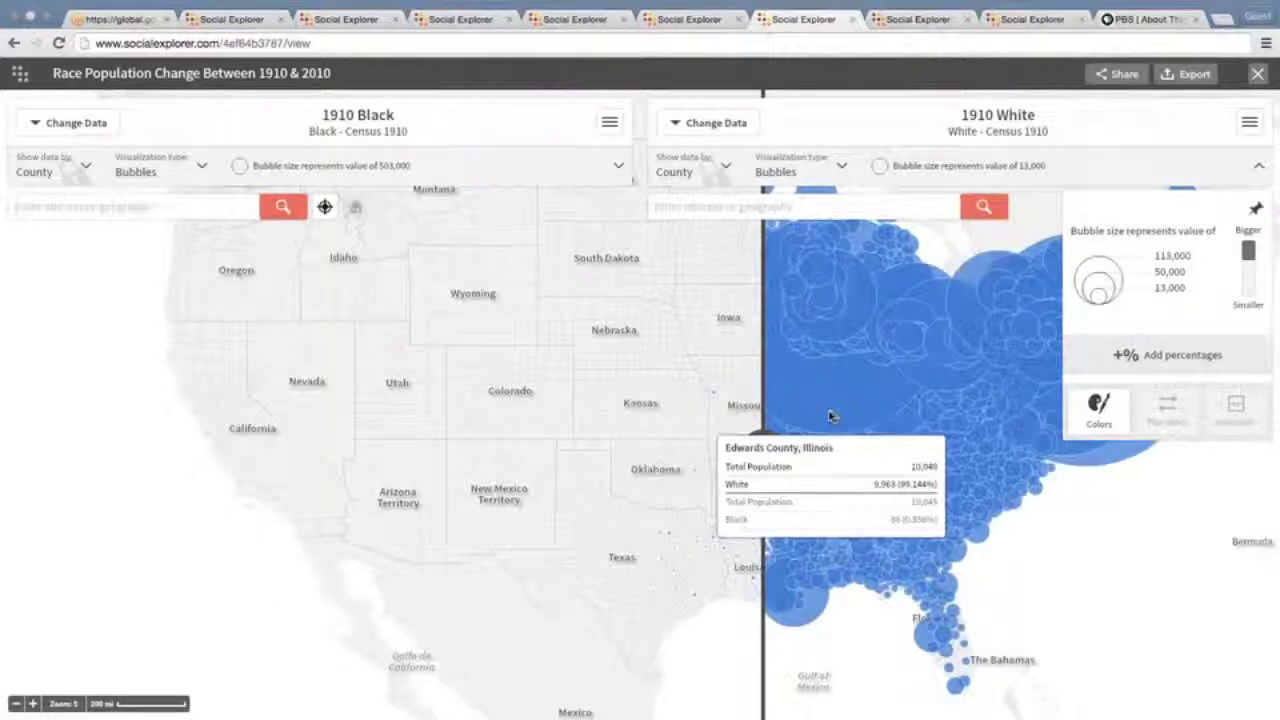
click(1248, 258)
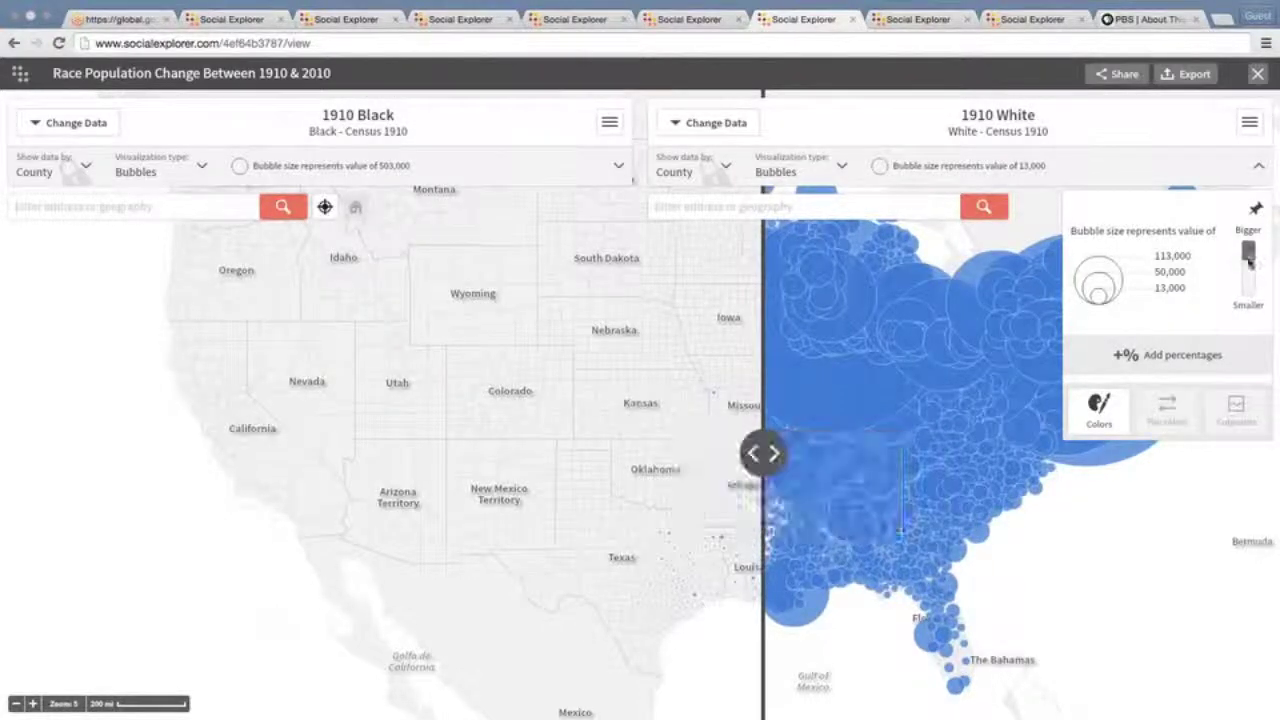
drag(1248, 259, 1248, 265)
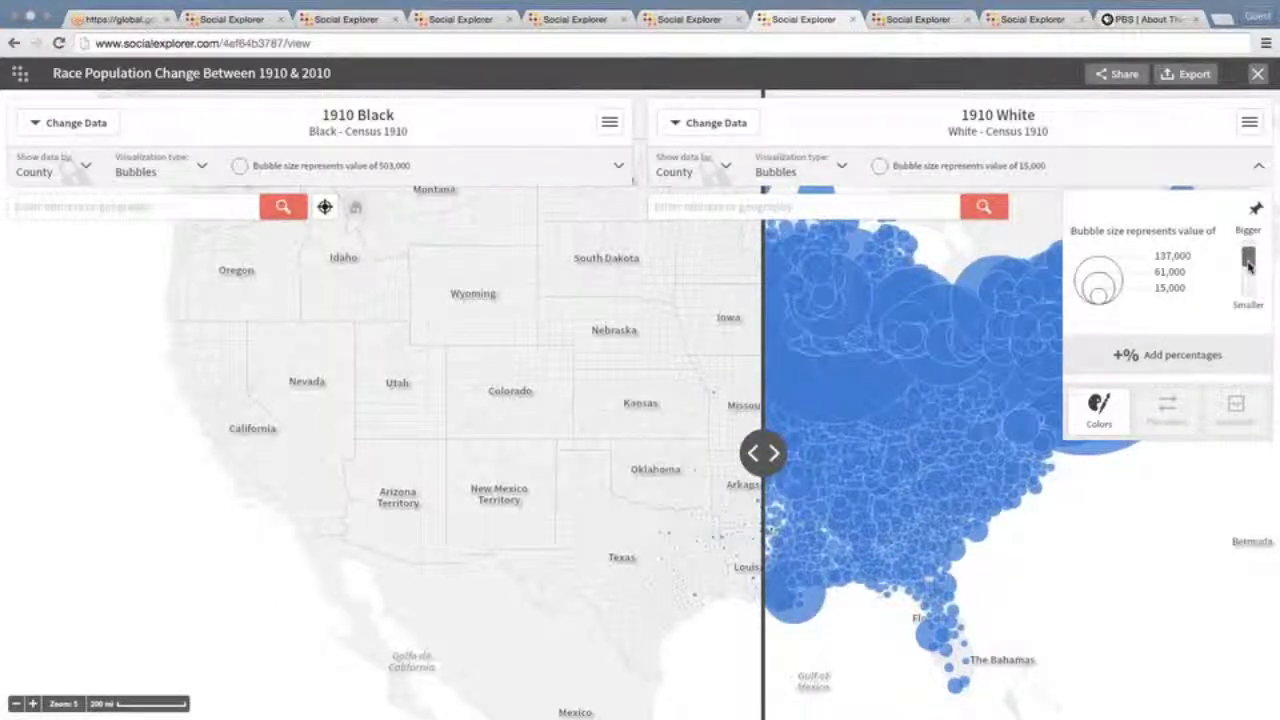
drag(1248, 265, 1248, 286)
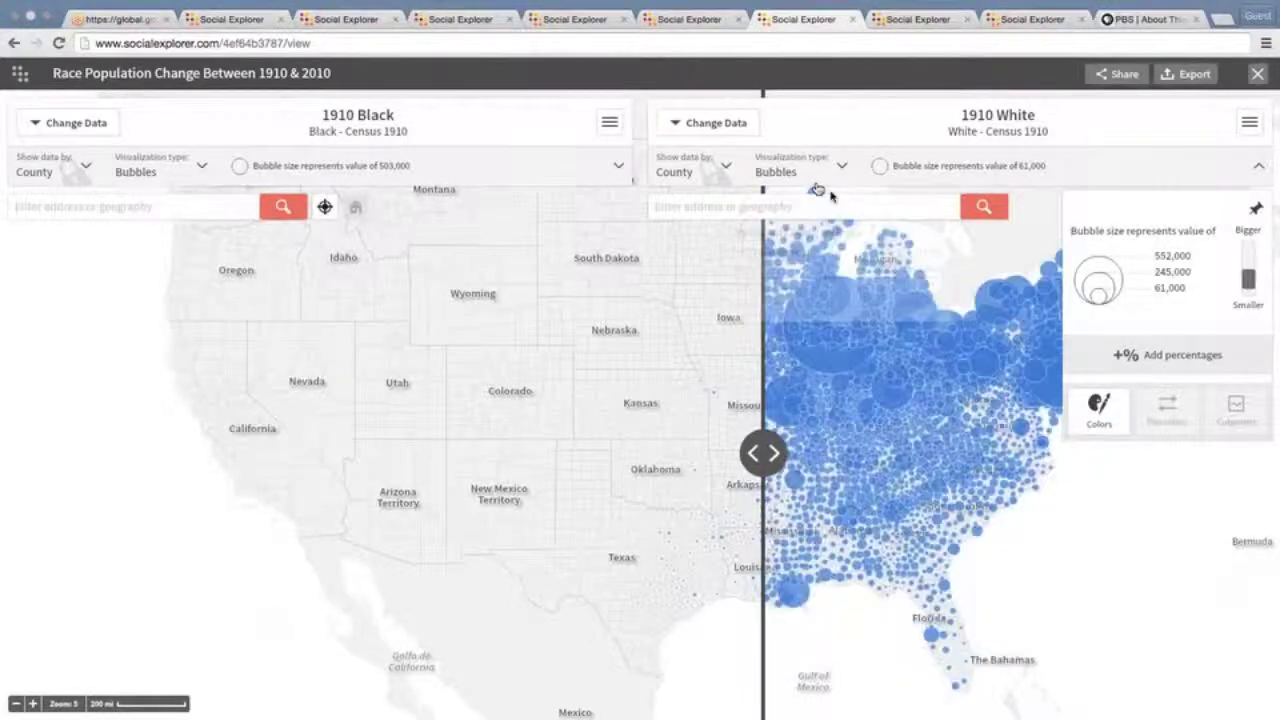
Change the 1910 White map to Dot Density with one dot per 10,000 people
click(810, 172)
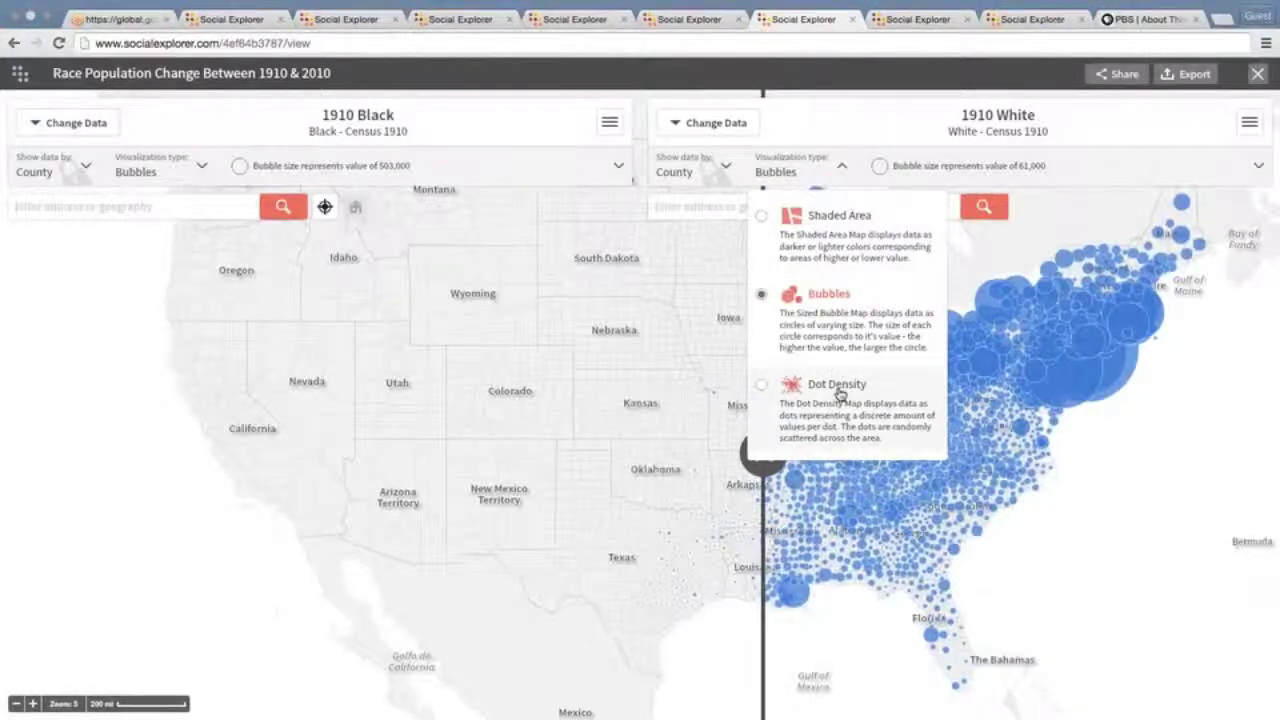
click(842, 389)
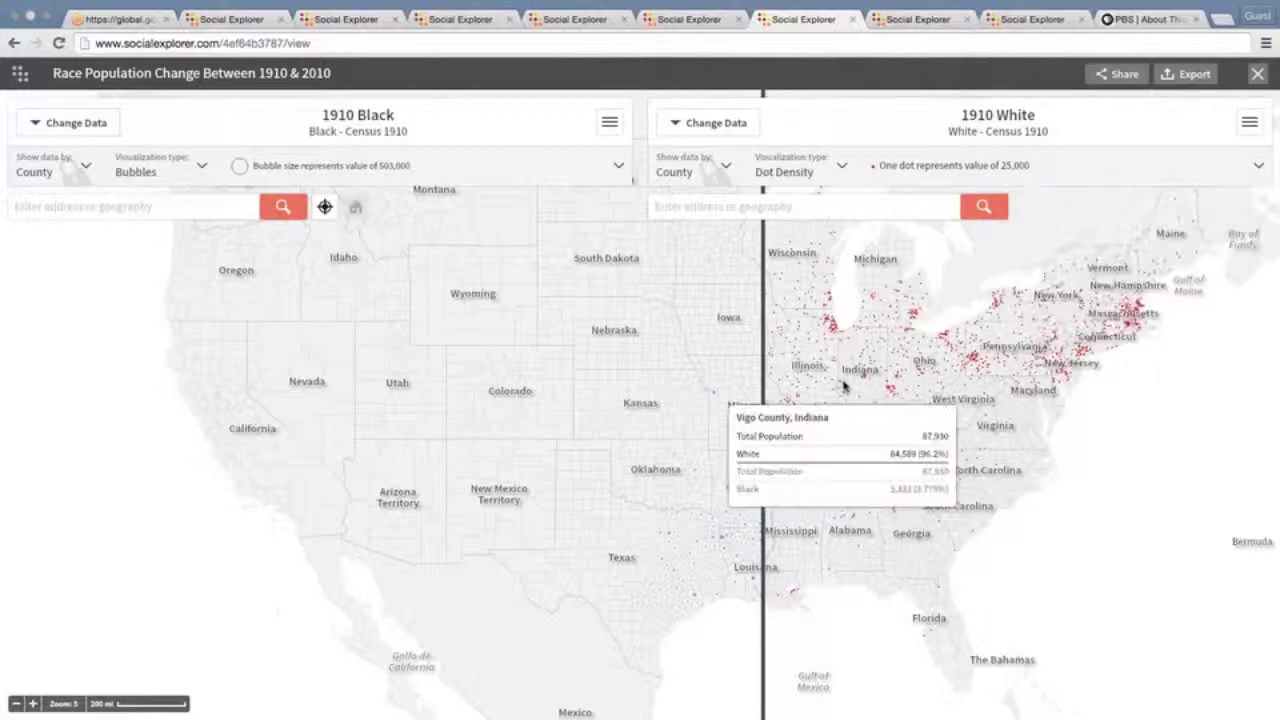
mouse_move(1203, 233)
click(1258, 165)
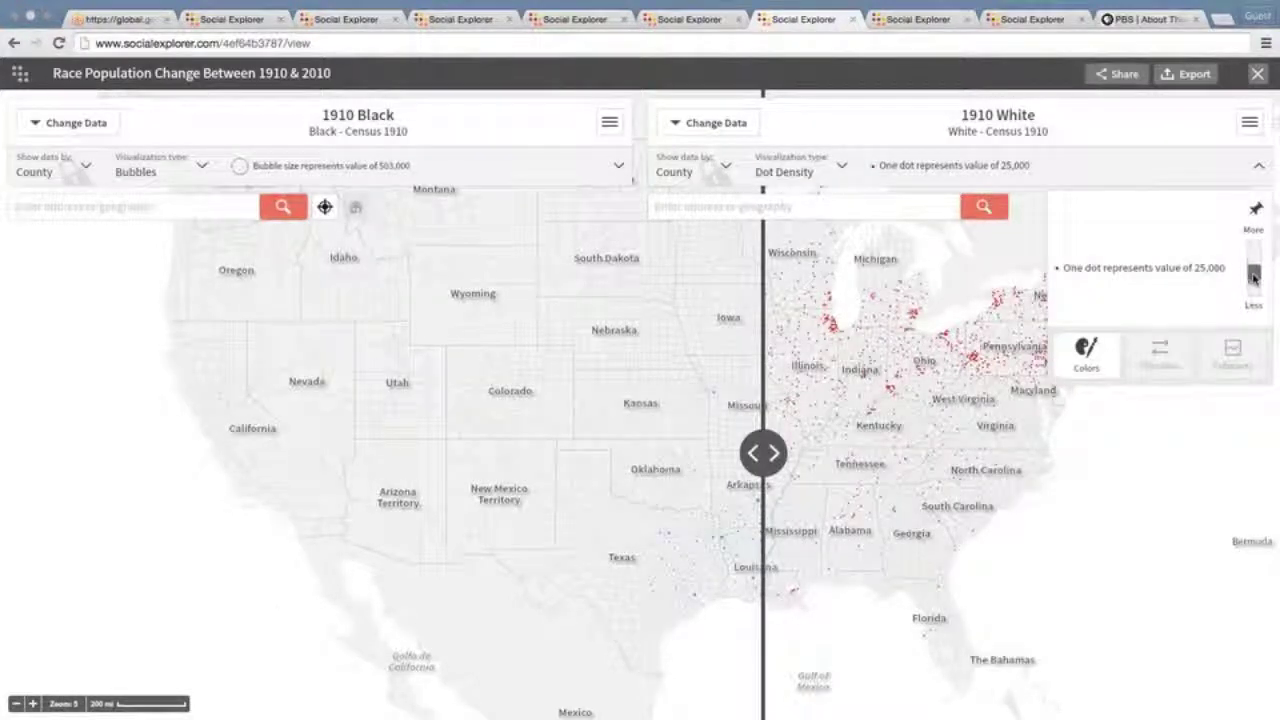
drag(1253, 280, 1254, 265)
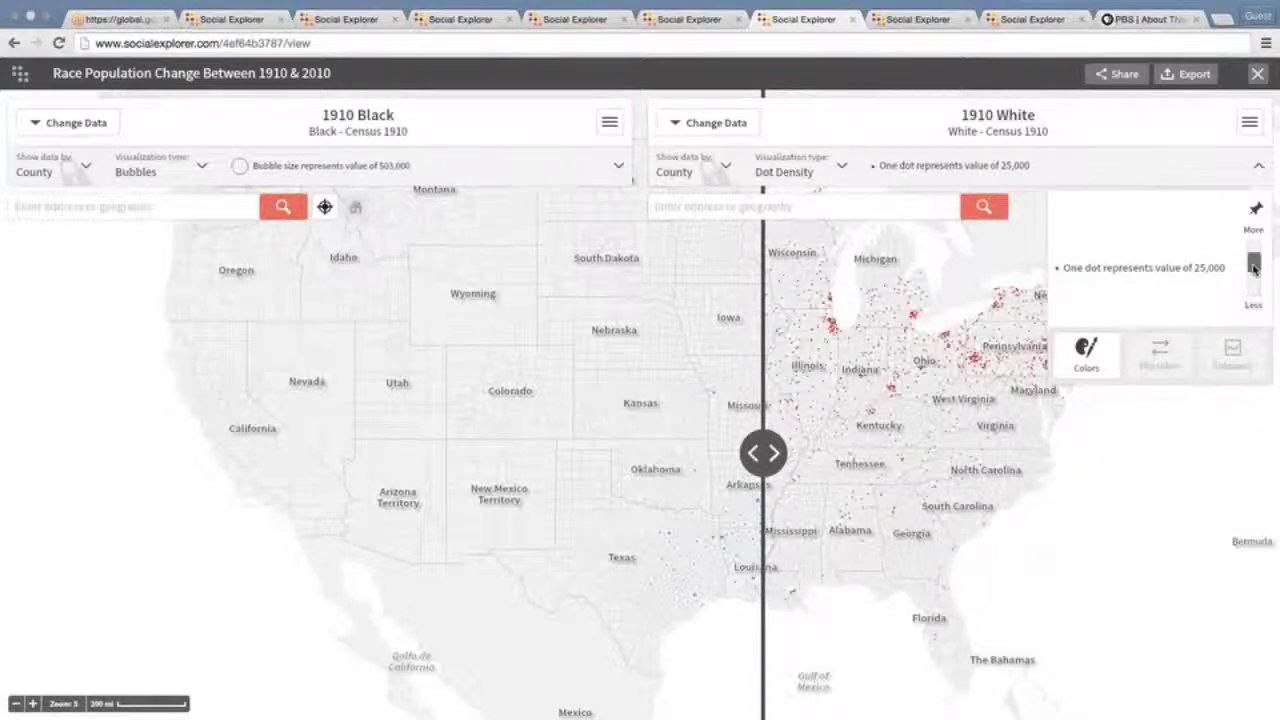
drag(1253, 266, 1254, 259)
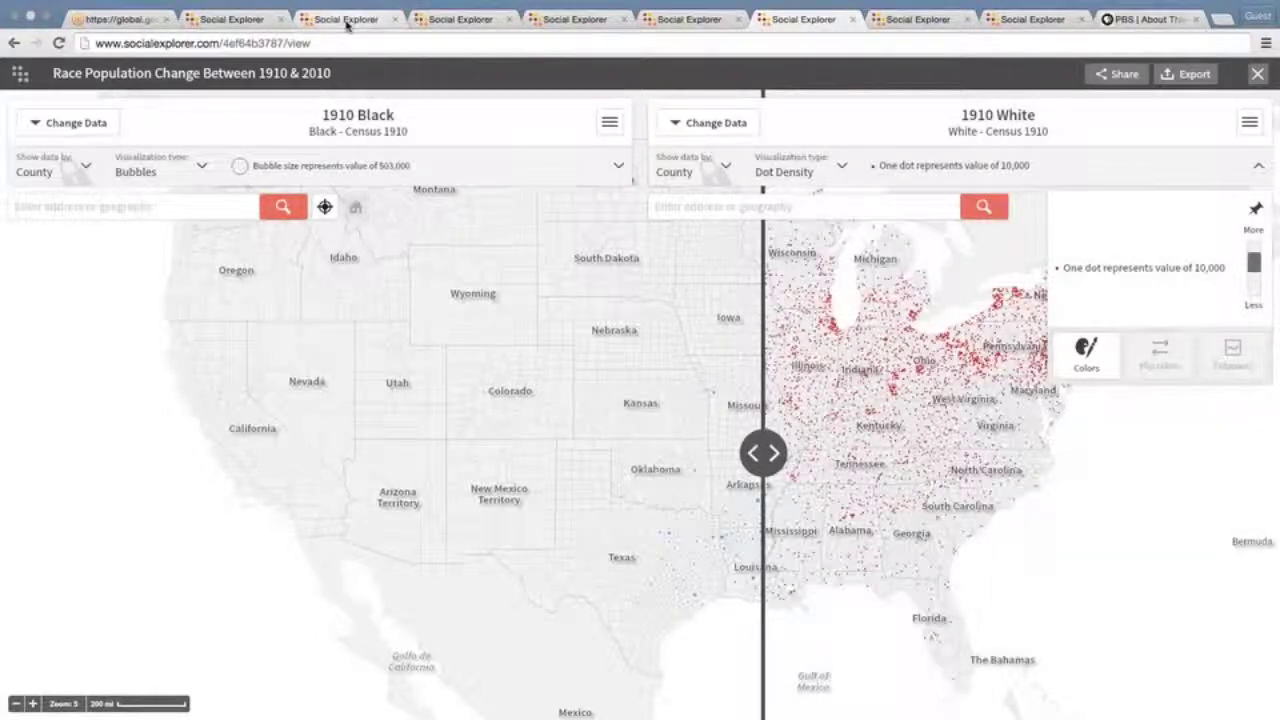
On the U.S. Demography tab, map Population Density (per sq. mile), zoom in, and expand the legend
click(347, 21)
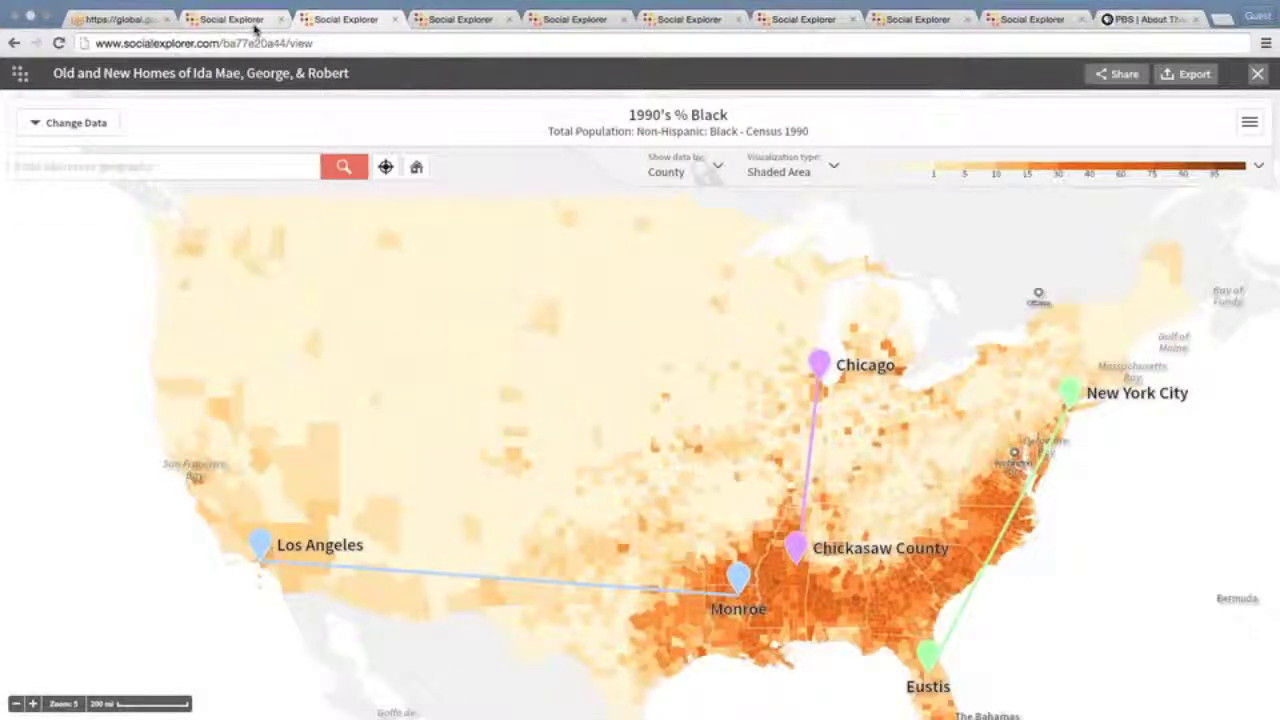
click(255, 27)
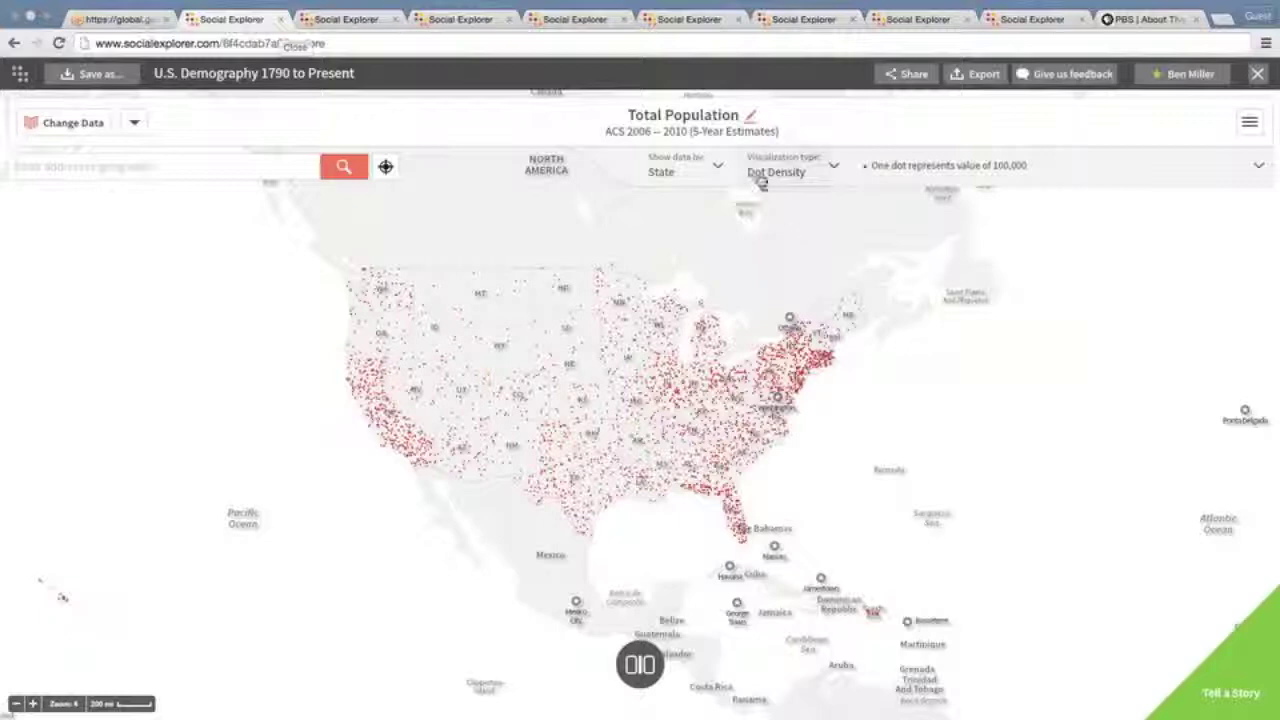
click(95, 125)
click(120, 480)
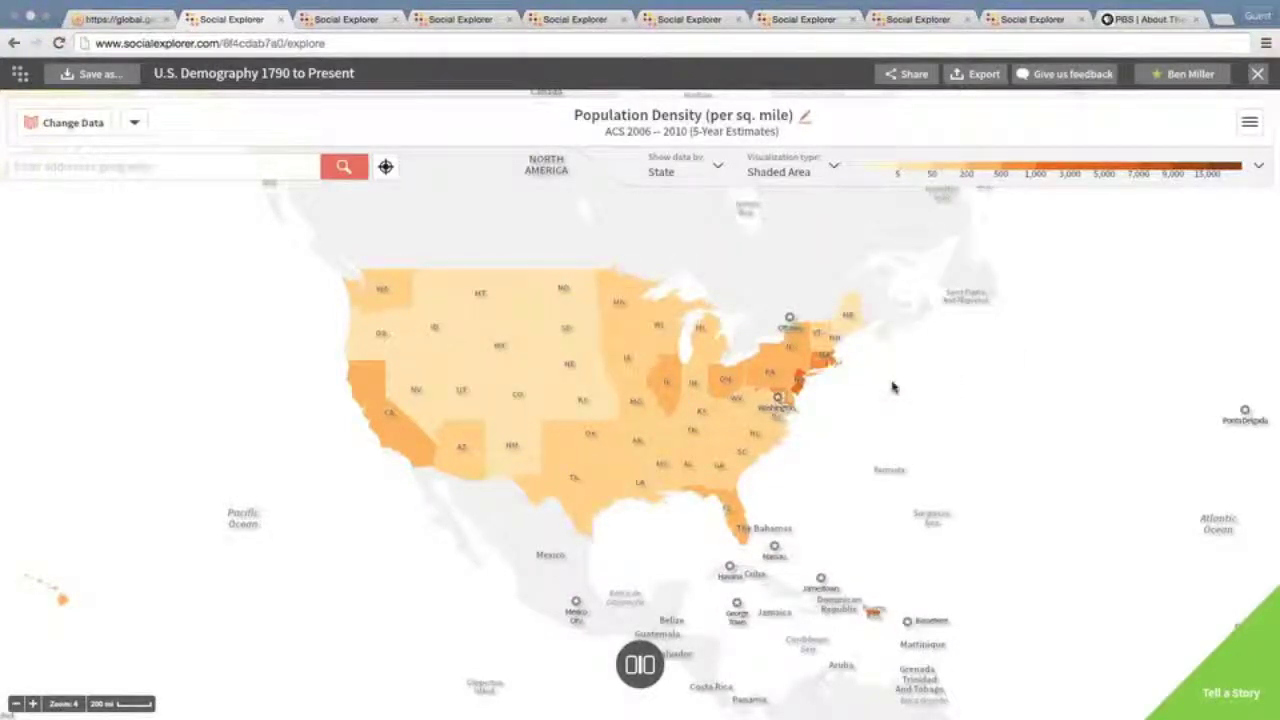
click(31, 705)
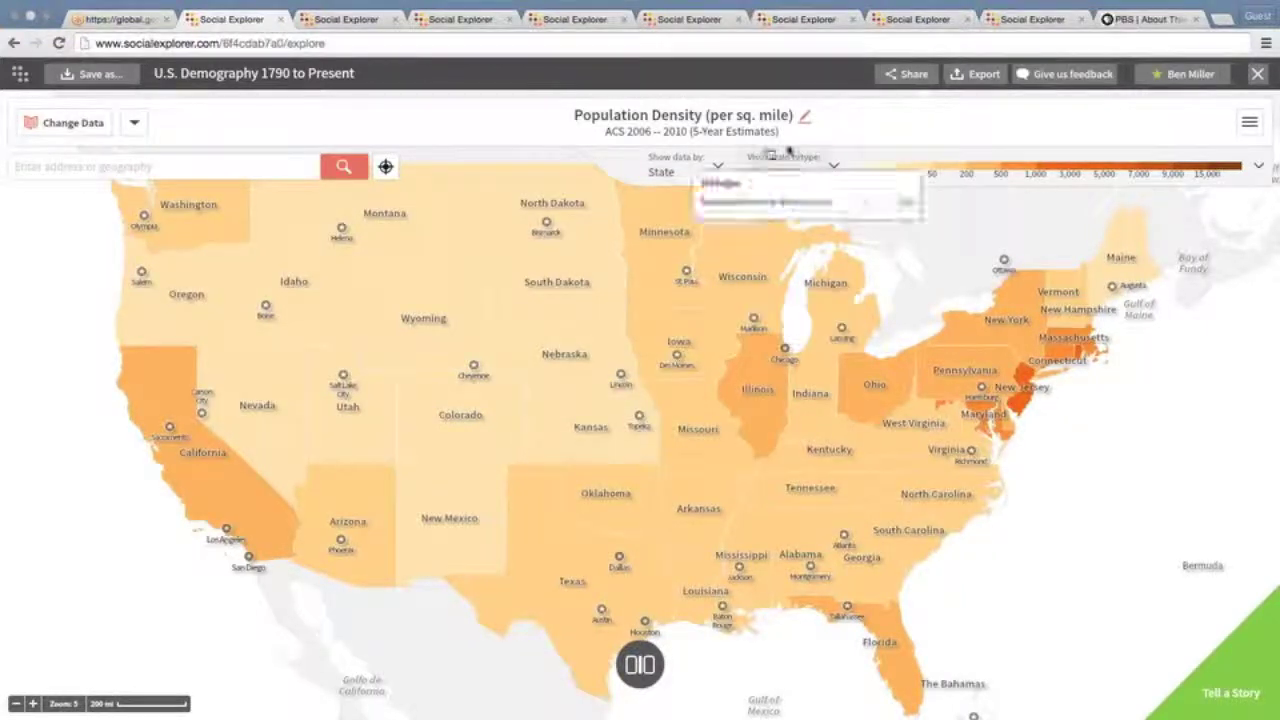
click(1258, 165)
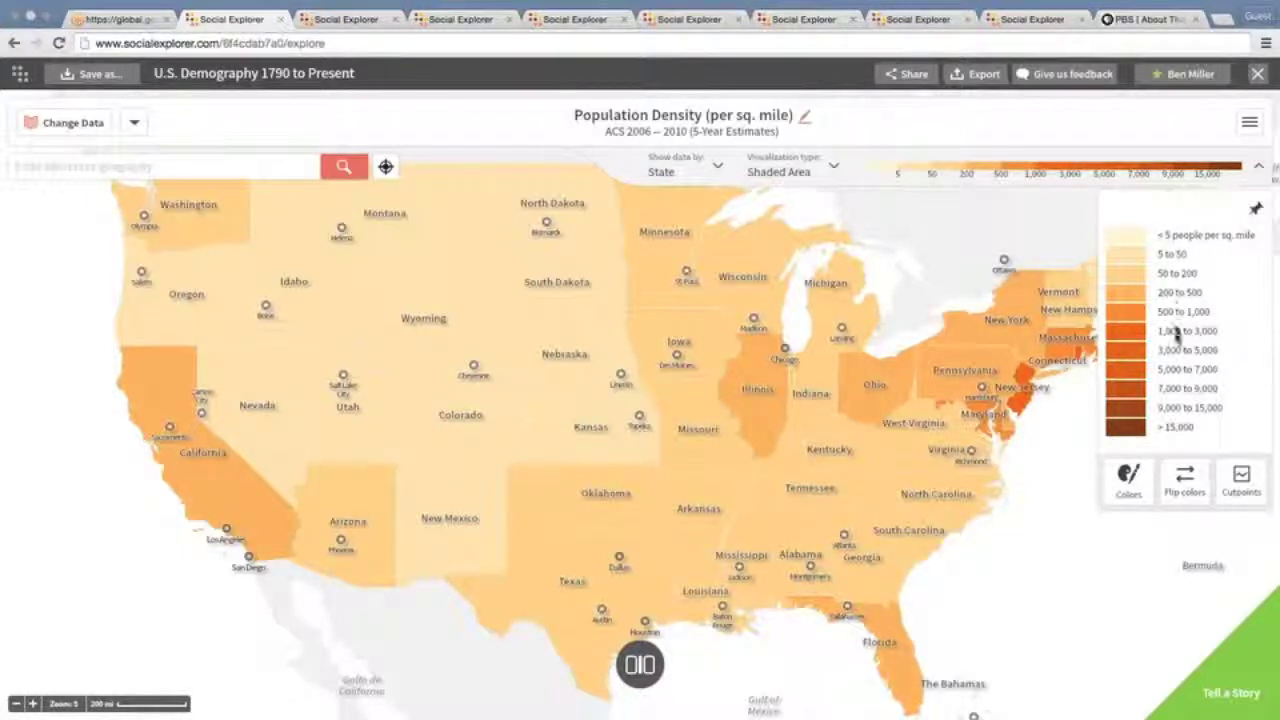
Try the Full Spectrum and Viola palettes, then apply Blue sequential and collapse the legend
click(1131, 481)
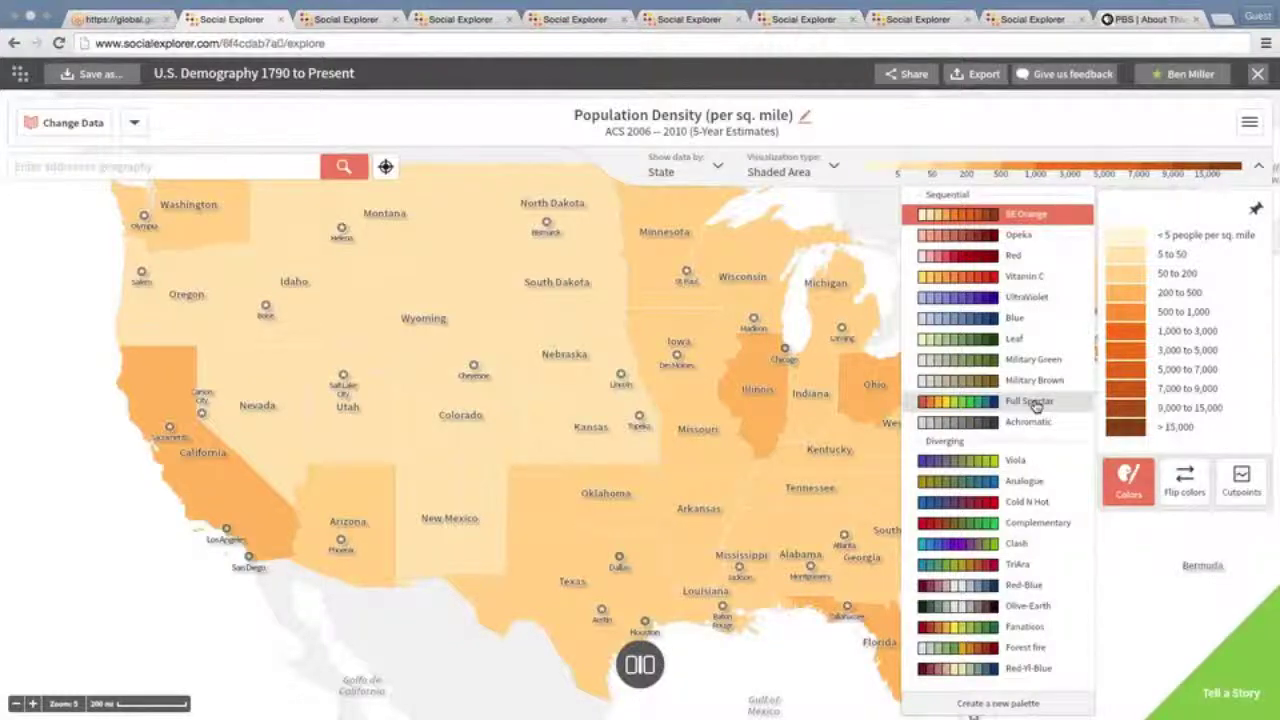
click(1035, 402)
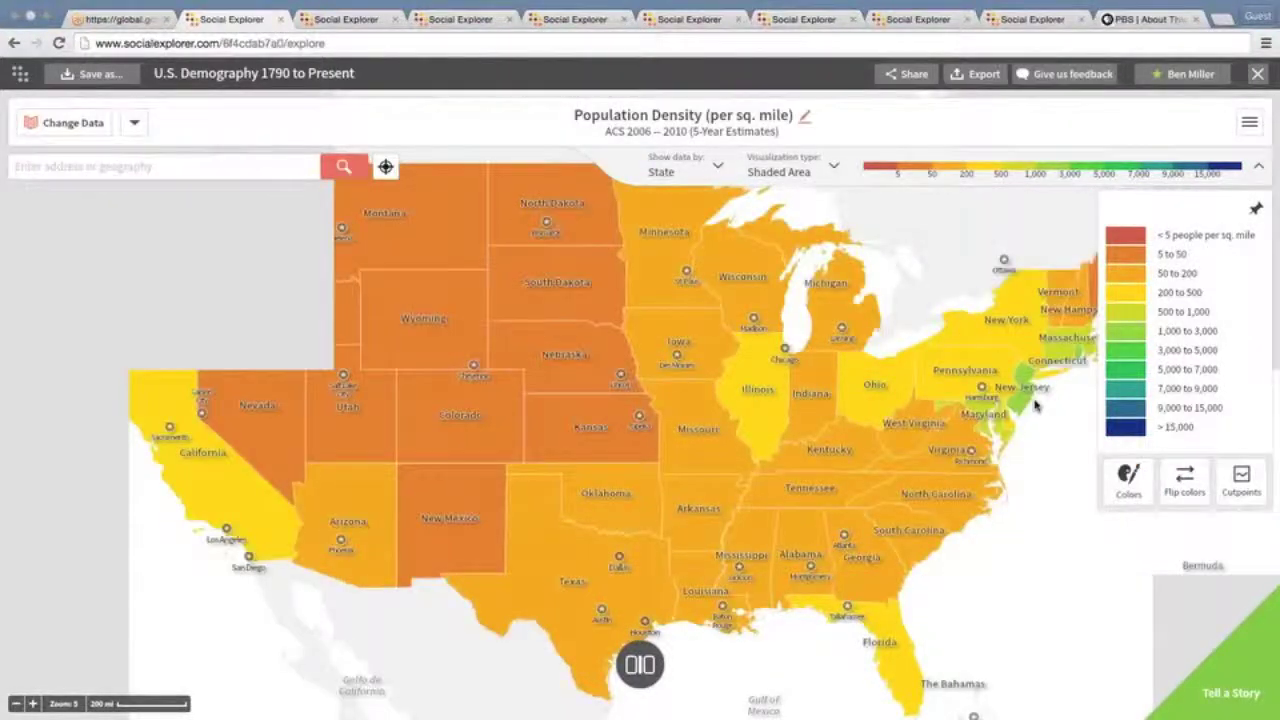
click(1131, 491)
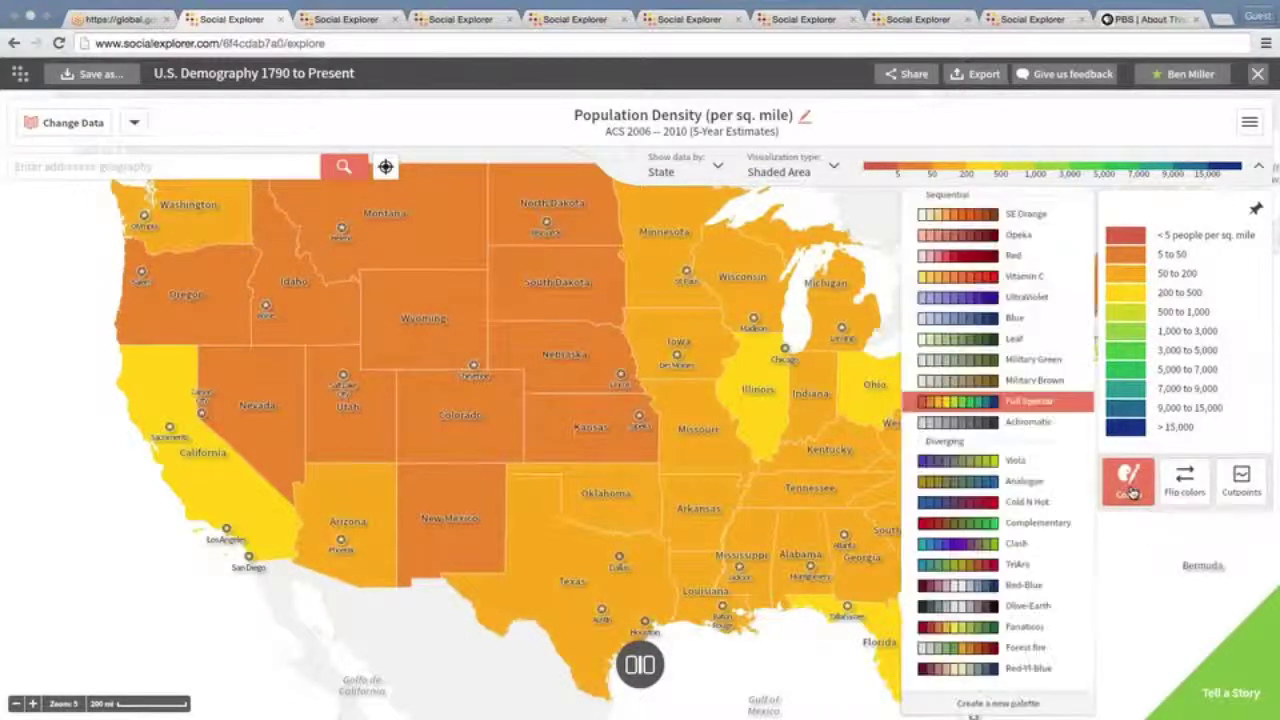
click(1010, 466)
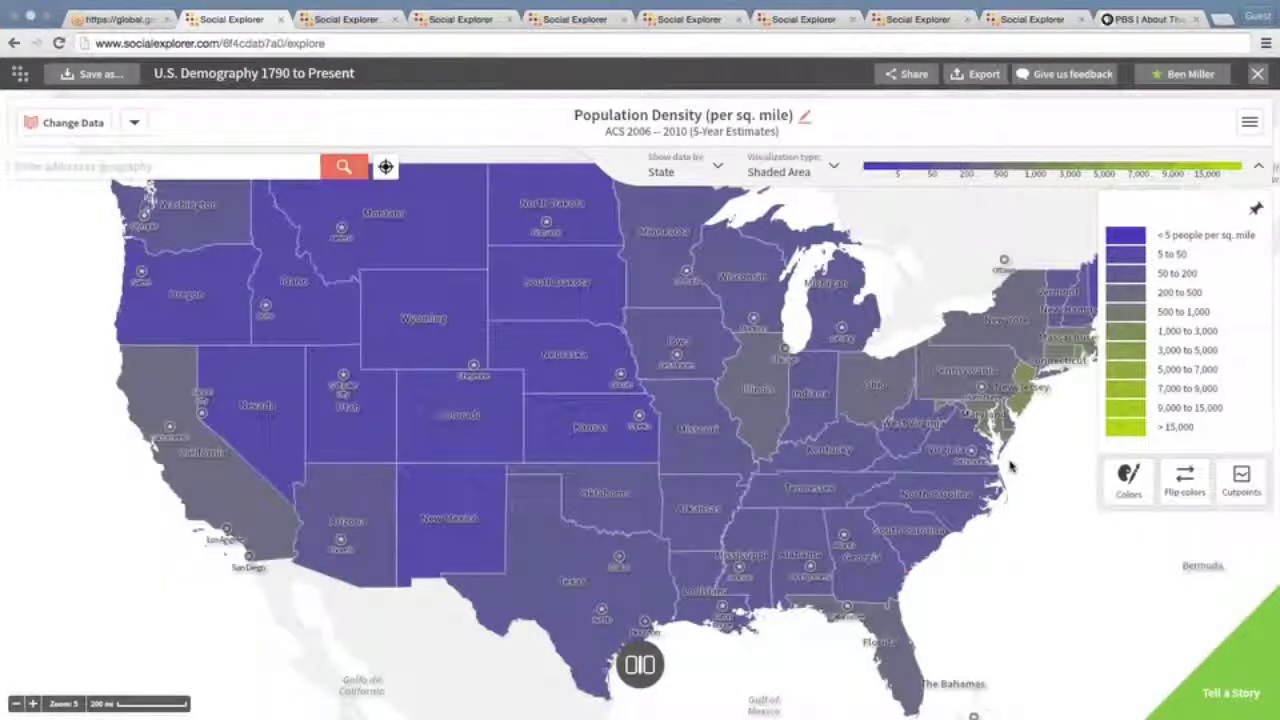
click(1146, 480)
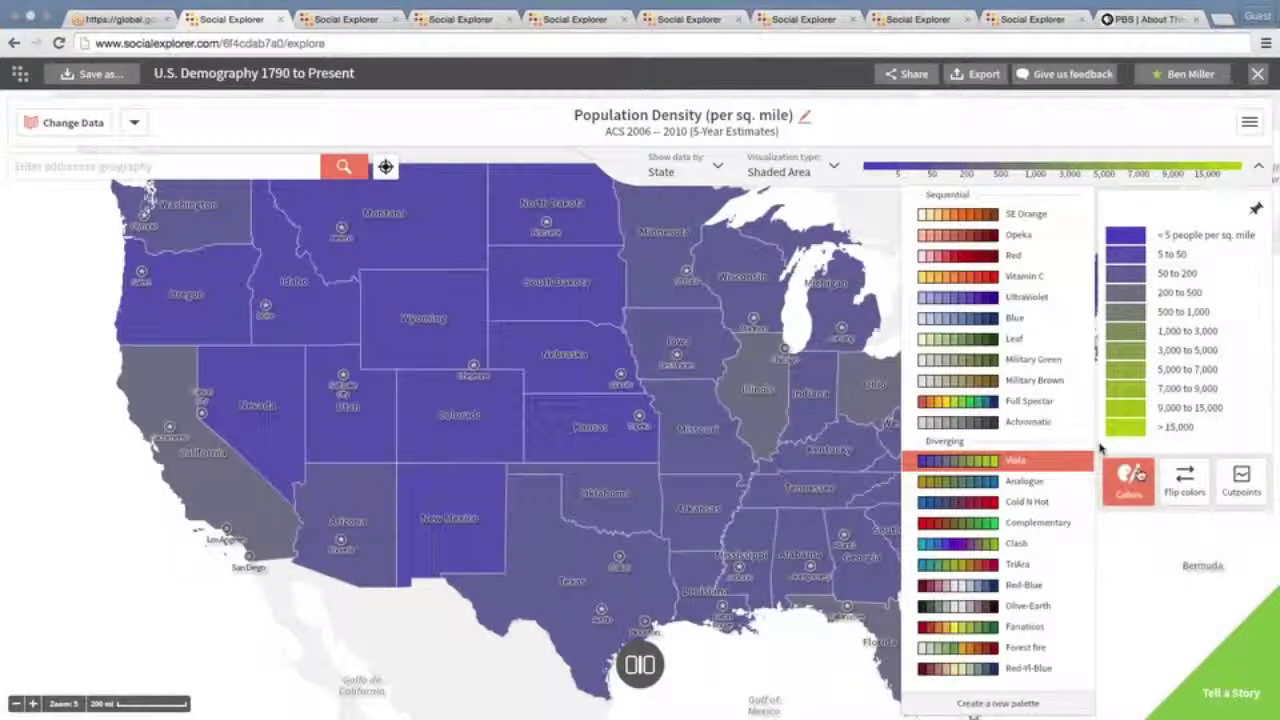
click(987, 320)
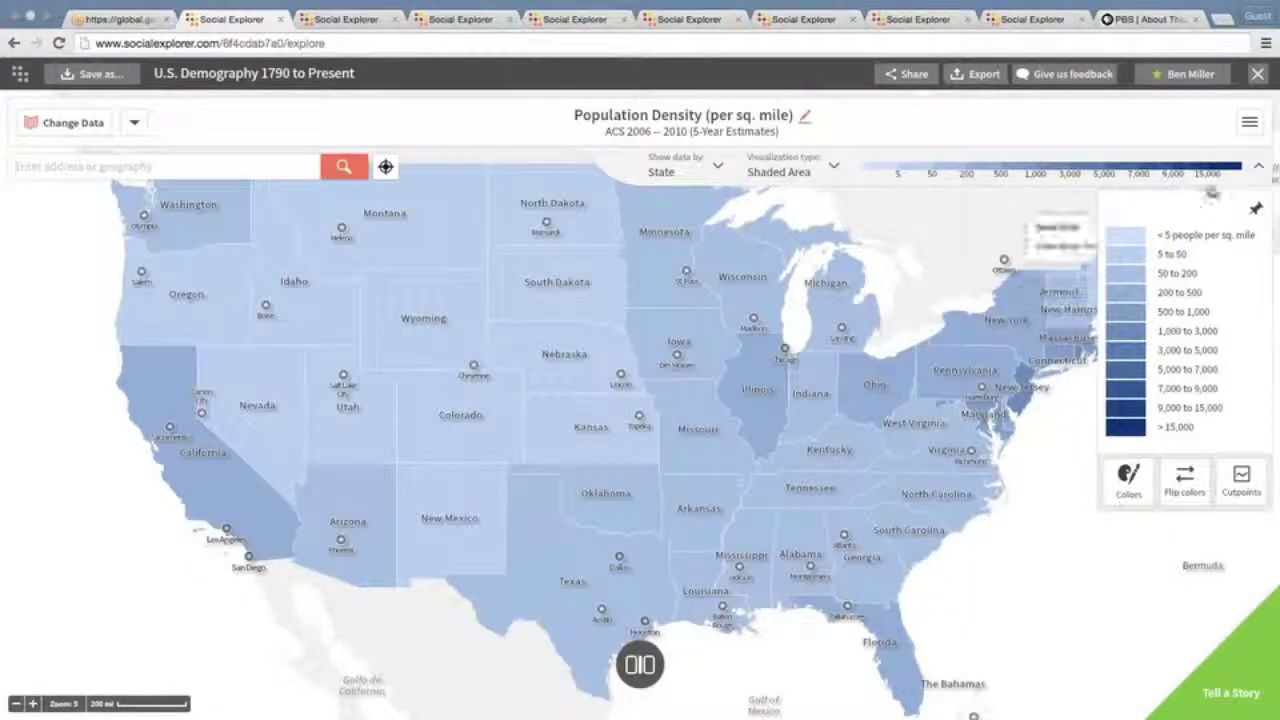
click(1258, 167)
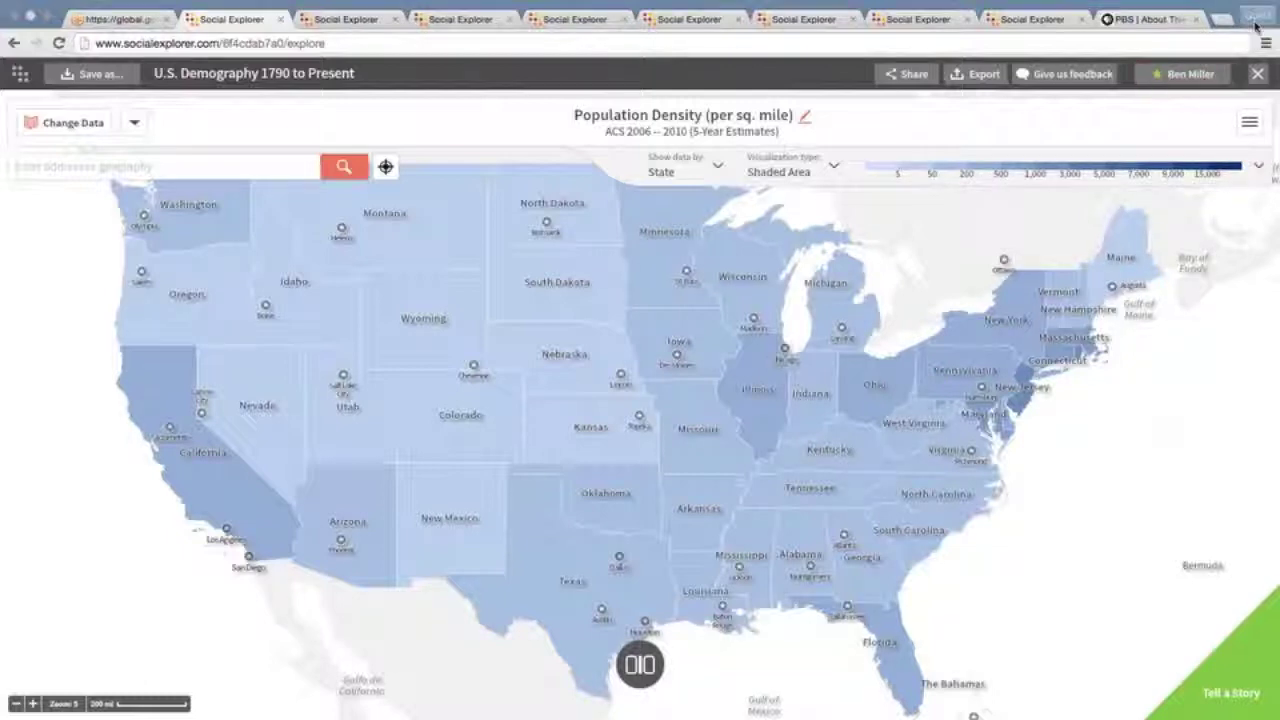
mouse_move(1140, 5)
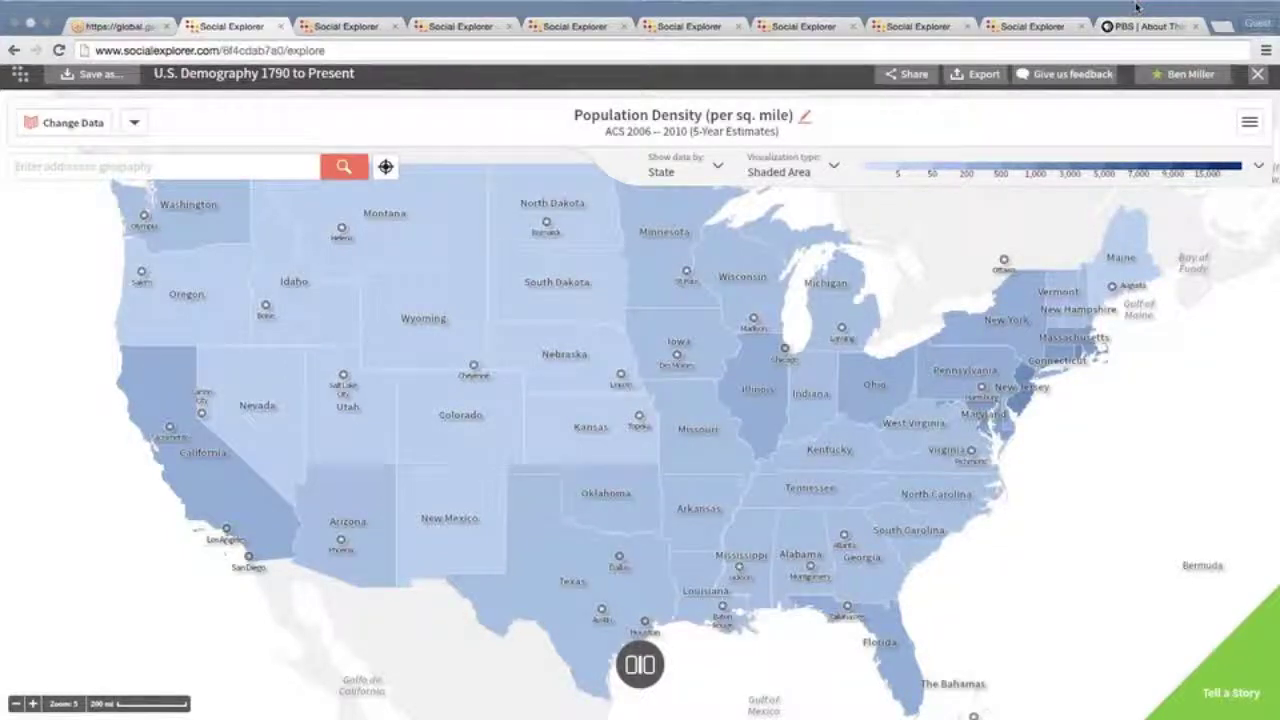